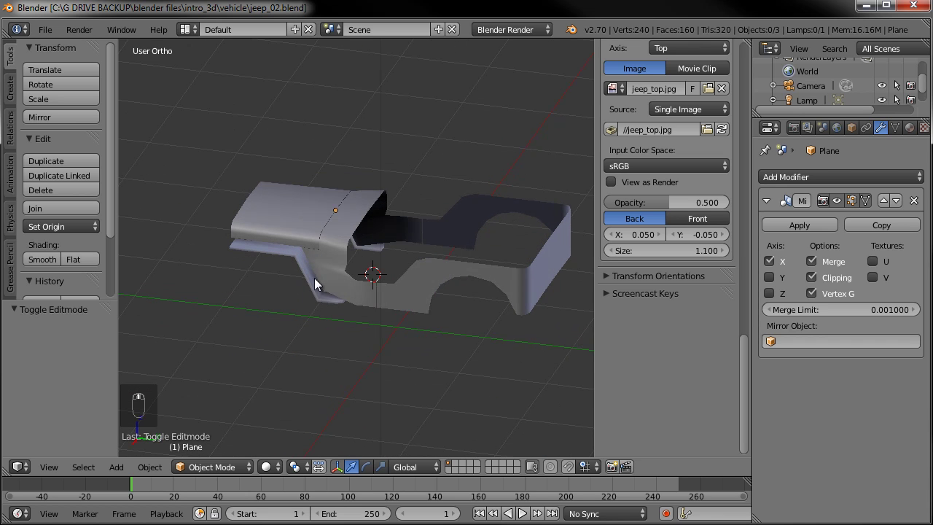
- In top view, move the lowest vertex of the cowl's rear side edge into line with the rest of that edge
middle_drag(470, 267, 408, 247)
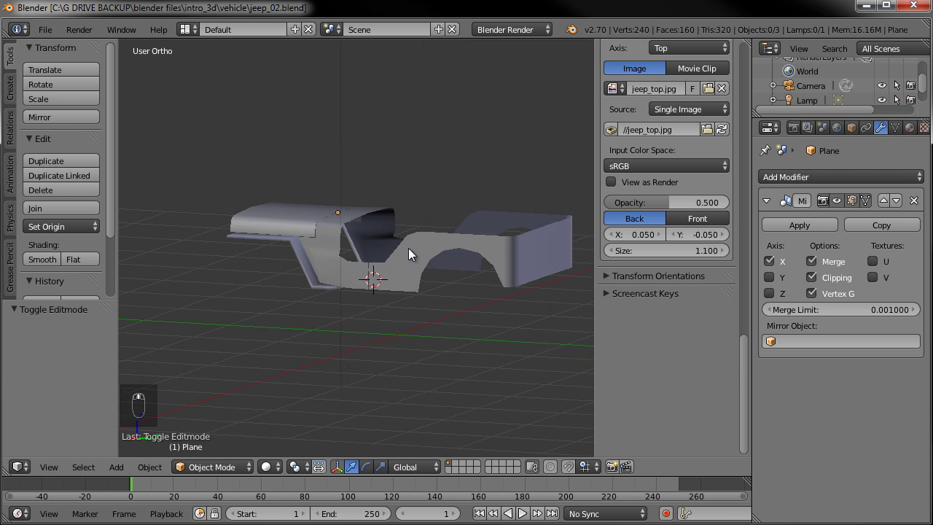
middle_drag(529, 263, 507, 280)
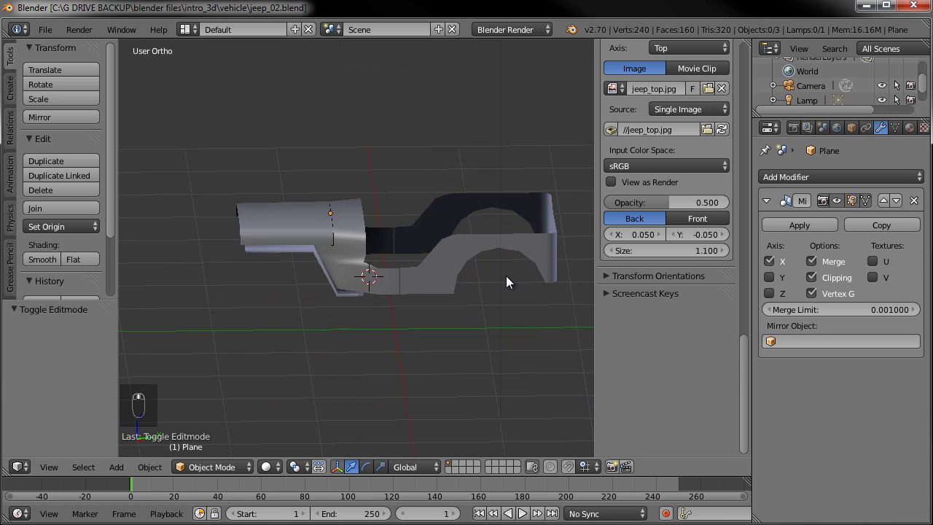
scroll(506, 276, up, 6)
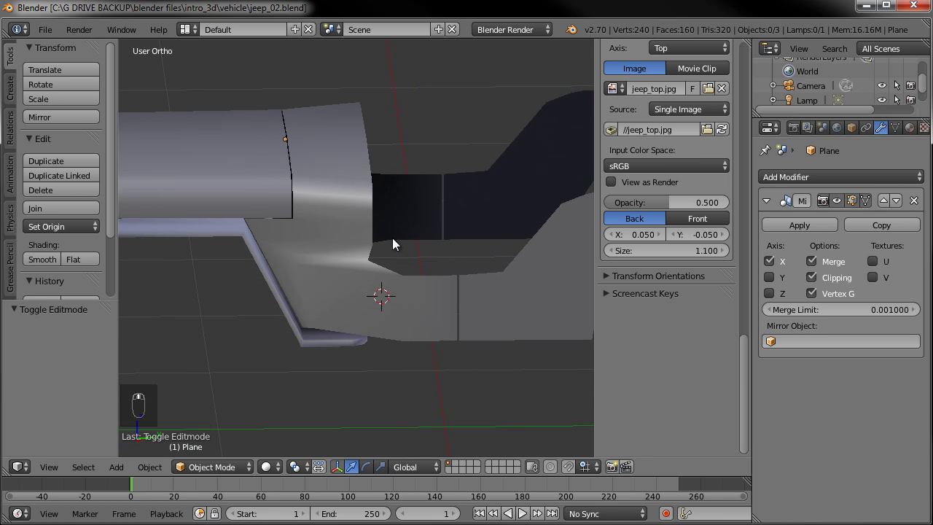
key(Tab)
middle_drag(406, 217, 275, 241)
right_click(253, 233)
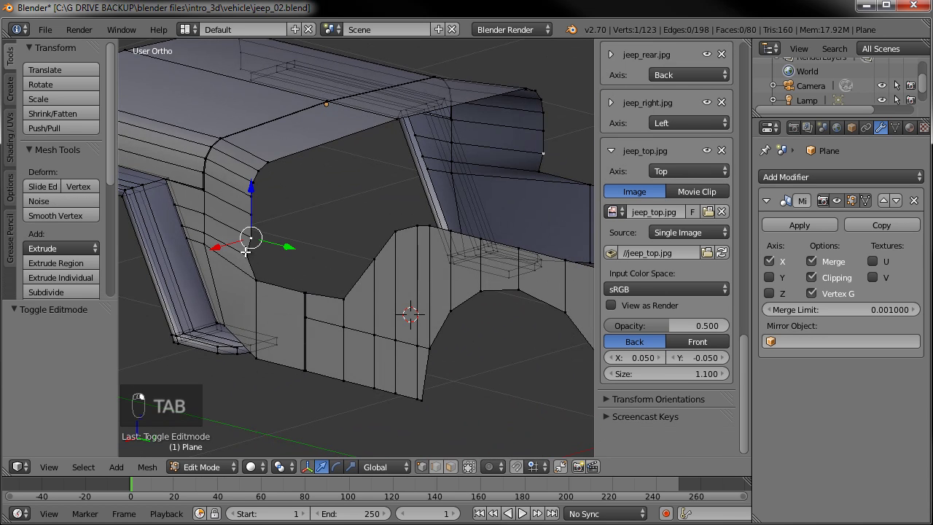
key(KP_7)
scroll(301, 183, up, 5)
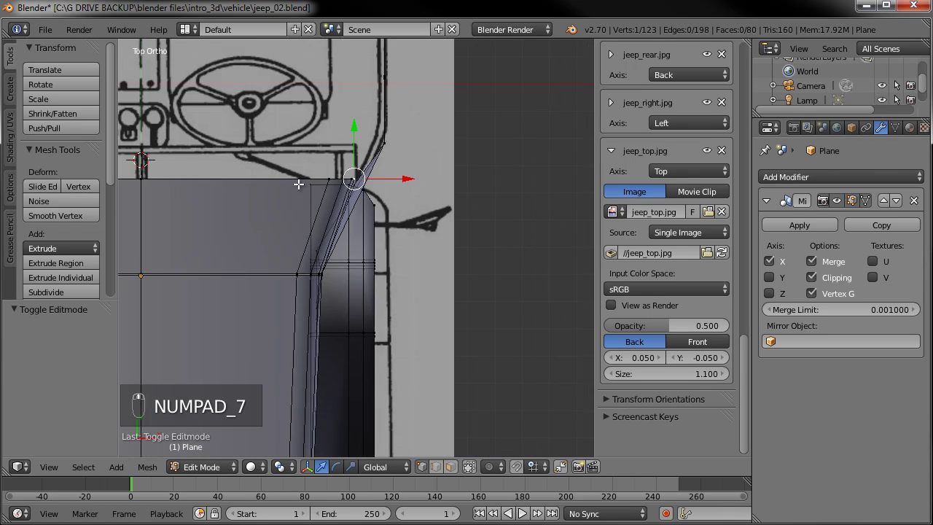
shift+middle_drag(354, 97, 371, 266)
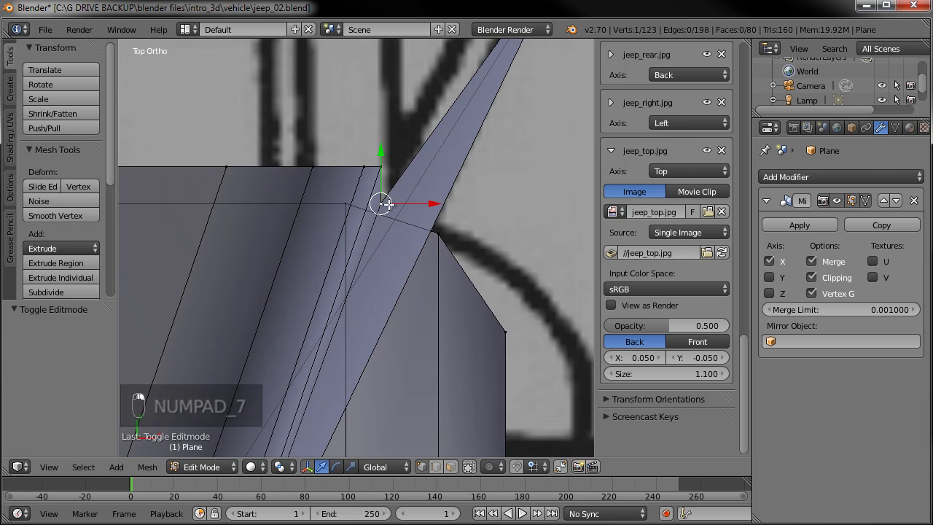
shift+middle_drag(387, 205, 395, 234)
key(g)
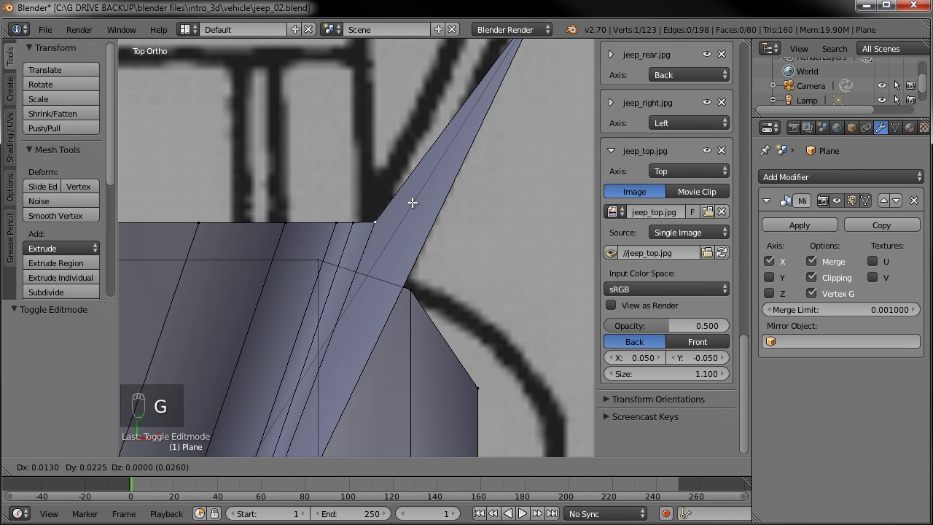
click(411, 202)
- Select the vertices along the cowl's rear side edge and move them outward 0.035 along X
key(a)
key(b)
drag(394, 208, 155, 232)
key(g)
key(x)
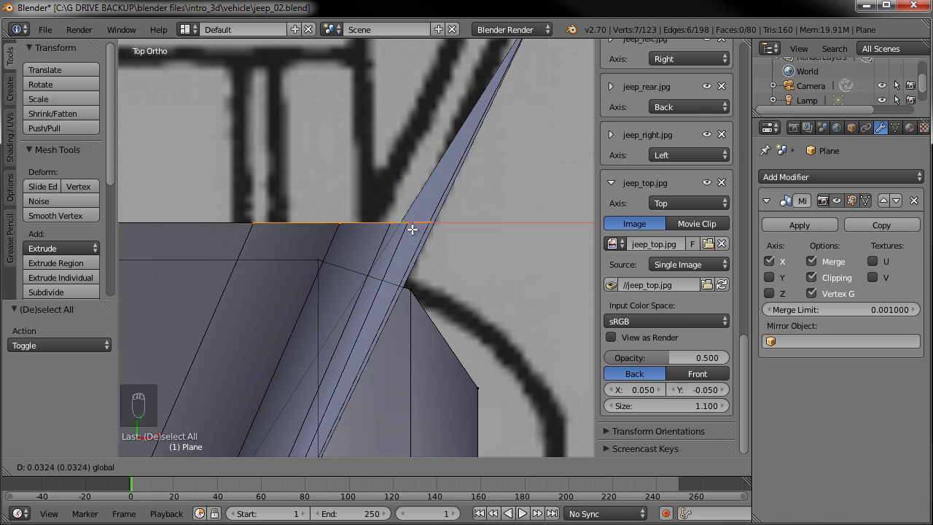
click(417, 231)
scroll(416, 231, down, 3)
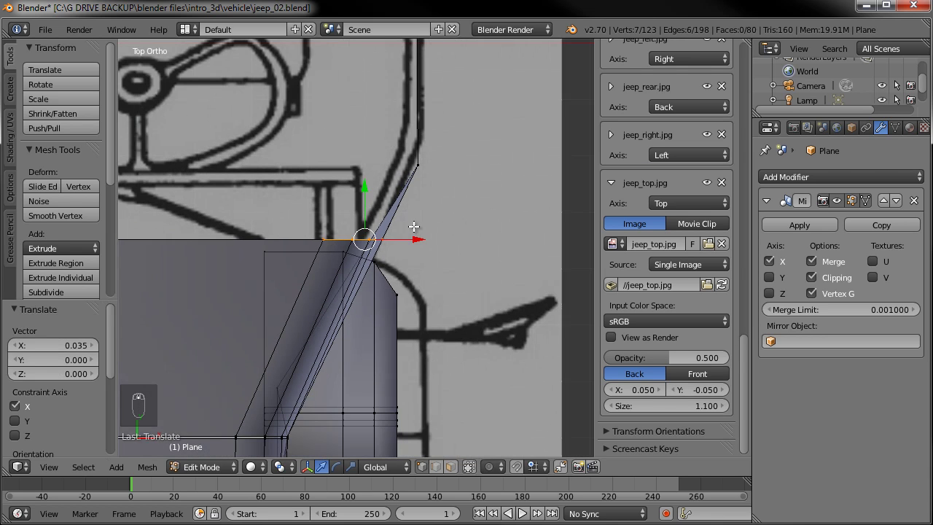
- In top view, move the inset vertex on the cowl's side outward along X into line with the slanted side panel
key(Tab)
scroll(416, 245, up, 4)
middle_drag(416, 244, 361, 204)
key(Tab)
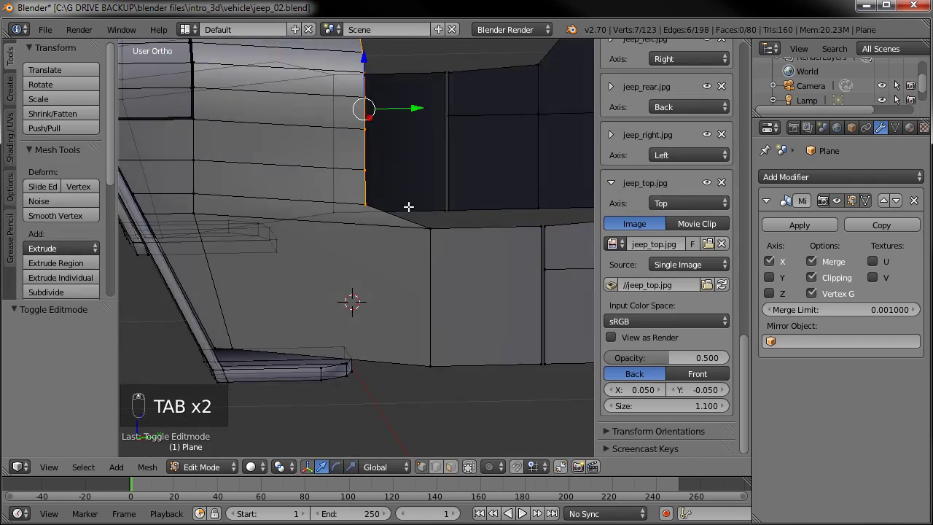
middle_drag(427, 200, 321, 240)
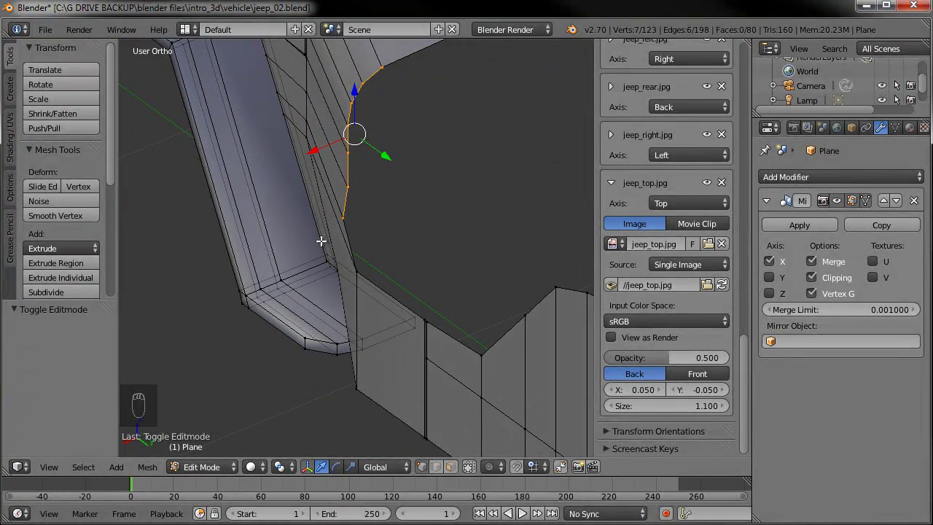
key(KP_7)
scroll(392, 184, up, 2)
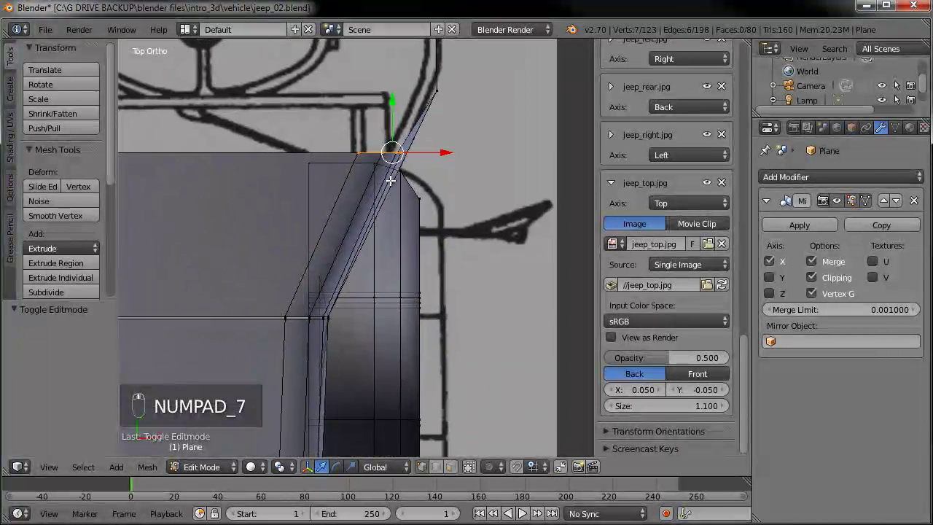
scroll(391, 184, up, 1)
right_click(306, 285)
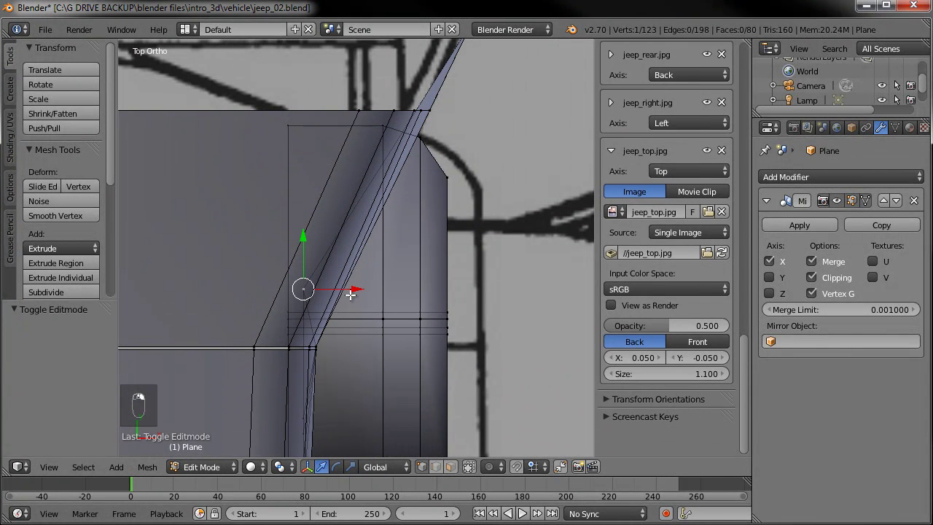
drag(345, 289, 385, 290)
drag(344, 321, 393, 292)
key(a)
right_click(343, 289)
key(a)
- Switch the jeep body to Sculpt Mode and choose the Smooth brush
middle_drag(445, 306, 342, 328)
key(Tab)
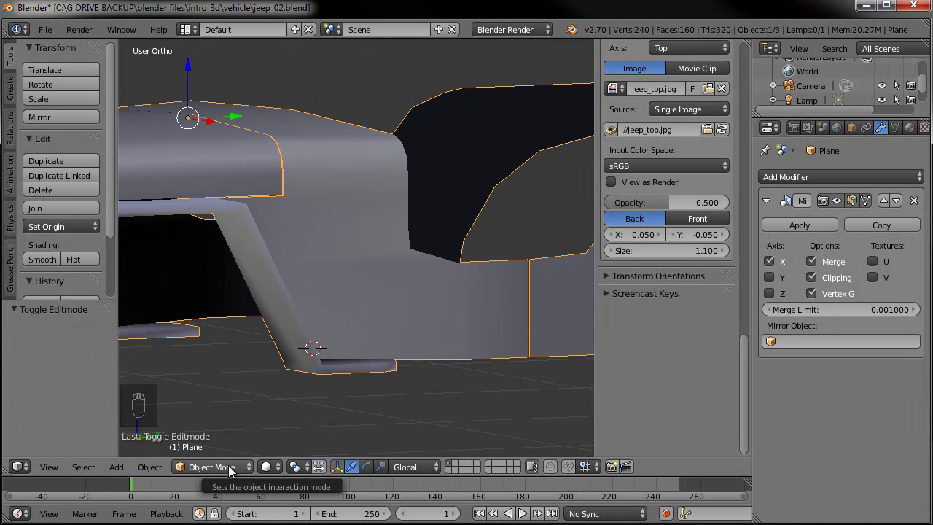
click(228, 465)
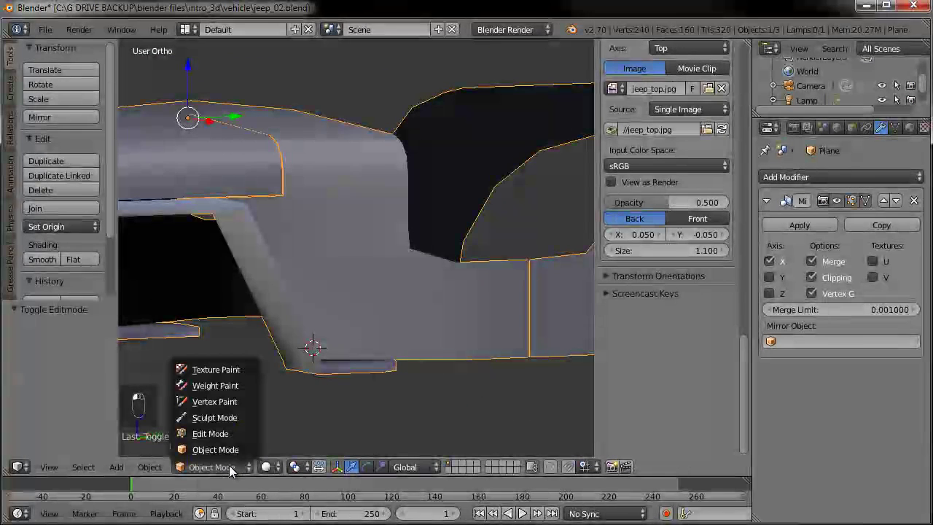
click(210, 418)
middle_drag(212, 417, 298, 260)
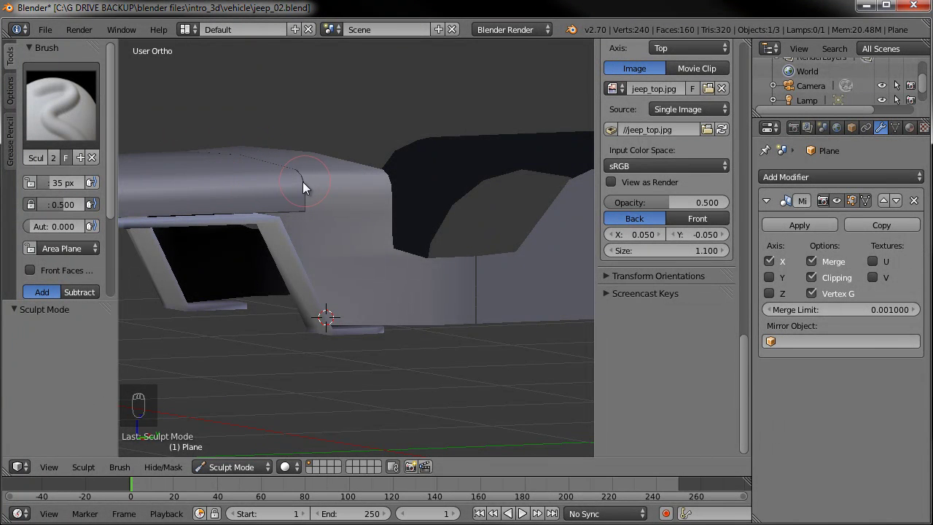
click(59, 110)
click(52, 307)
middle_drag(240, 271, 328, 260)
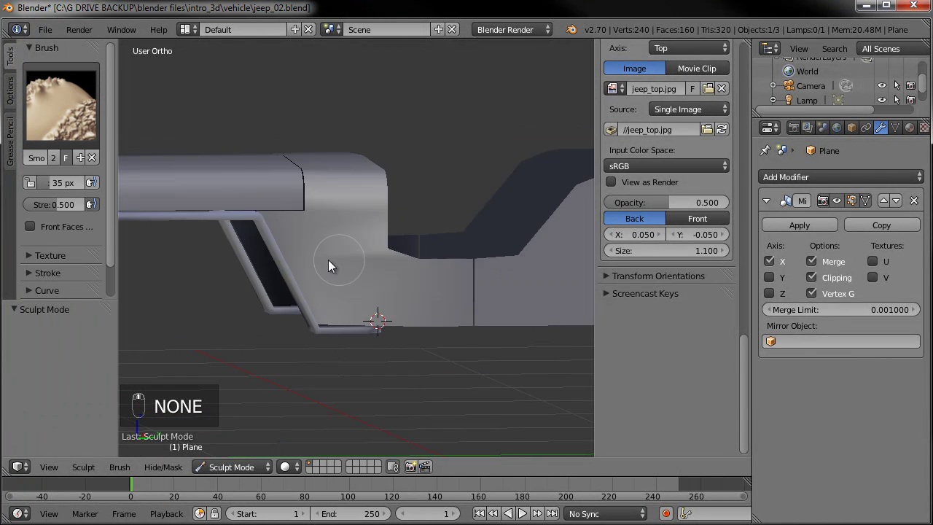
- Raise the Smooth brush strength to 0.697 and smooth the side panel below the cowl
scroll(328, 261, up, 3)
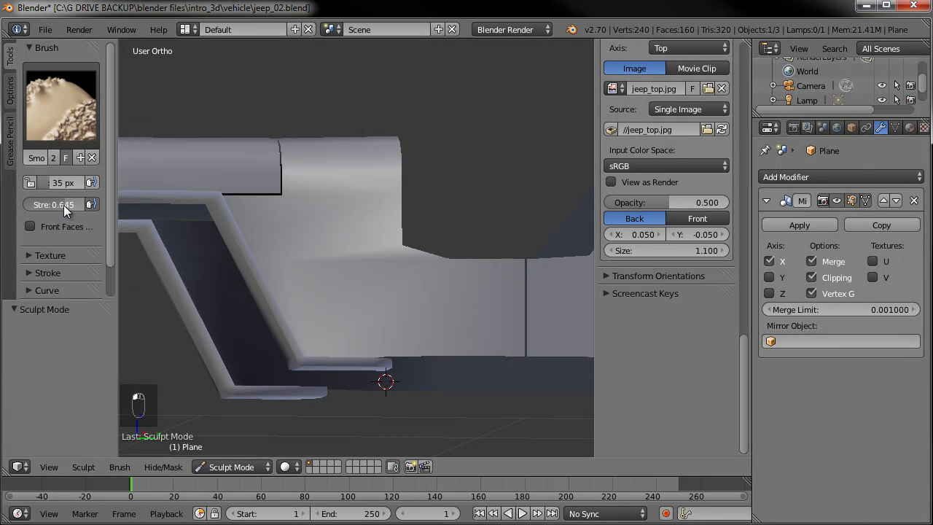
mouse_move(371, 237)
mouse_down()
mouse_move(391, 246)
mouse_move(355, 265)
mouse_up()
mouse_move(362, 225)
middle_down()
mouse_move(410, 223)
mouse_move(401, 235)
mouse_move(410, 257)
middle_up()
- In Edit Mode, lower the vertex at the cowl's rear bottom corner by 0.069 along Z
key(Tab)
scroll(410, 258, up, 3)
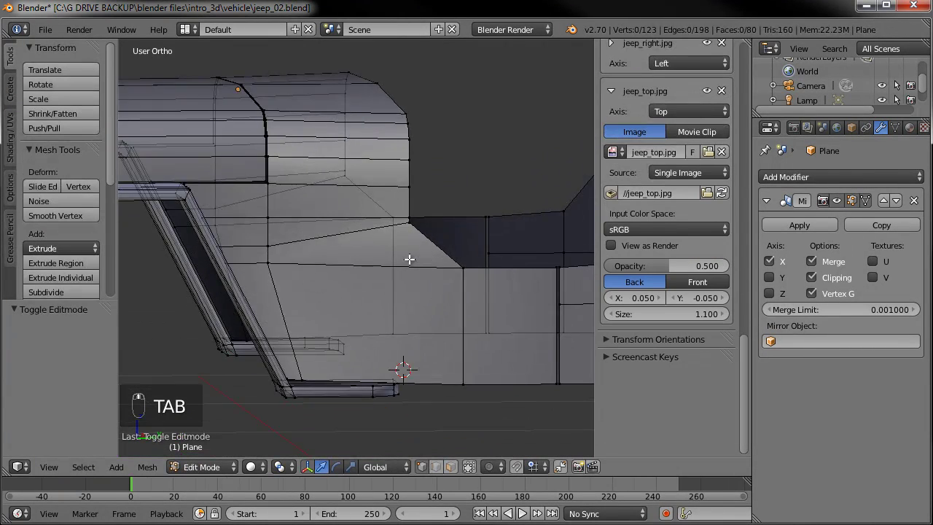
right_click(403, 216)
scroll(421, 218, up, 4)
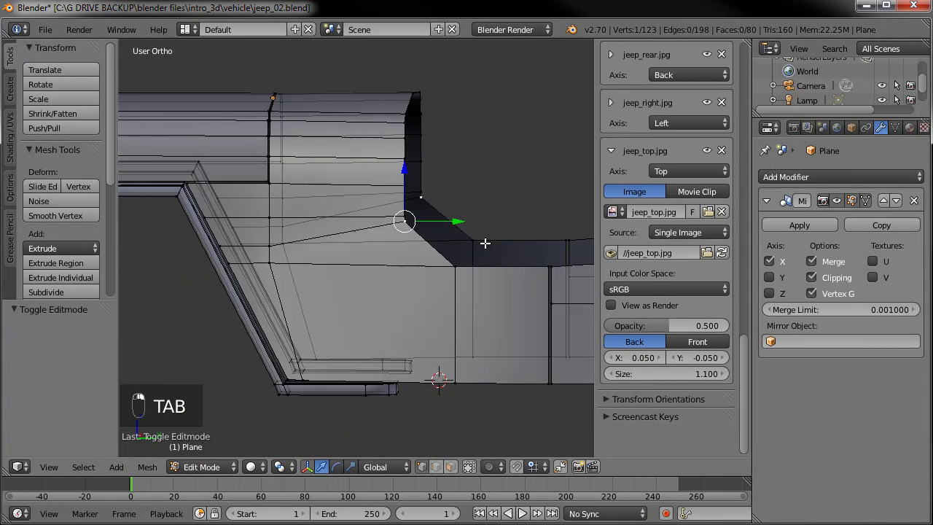
key(g)
key(z)
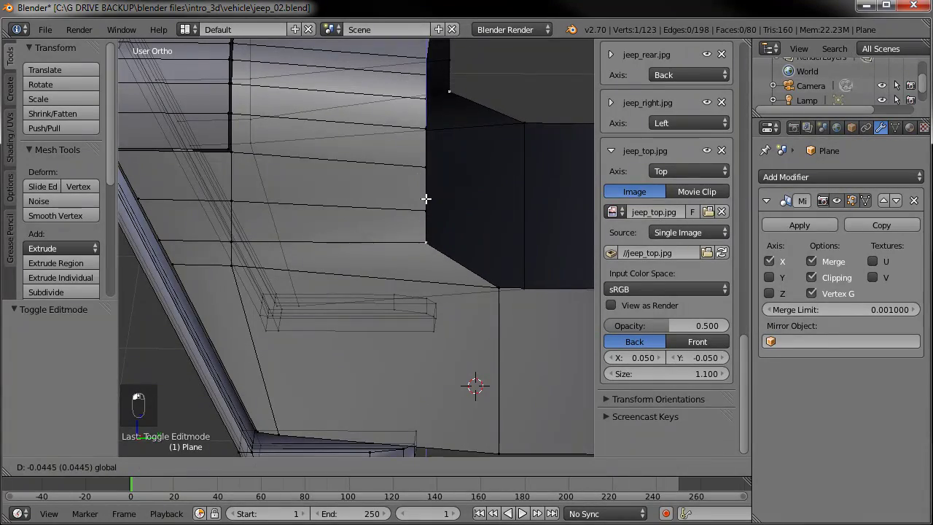
click(427, 198)
- Select the vertical side-panel edge just behind the cowl corner and move it -0.066 along Y
middle_drag(500, 239, 474, 339)
shift+right_click(471, 358)
scroll(471, 359, up, 2)
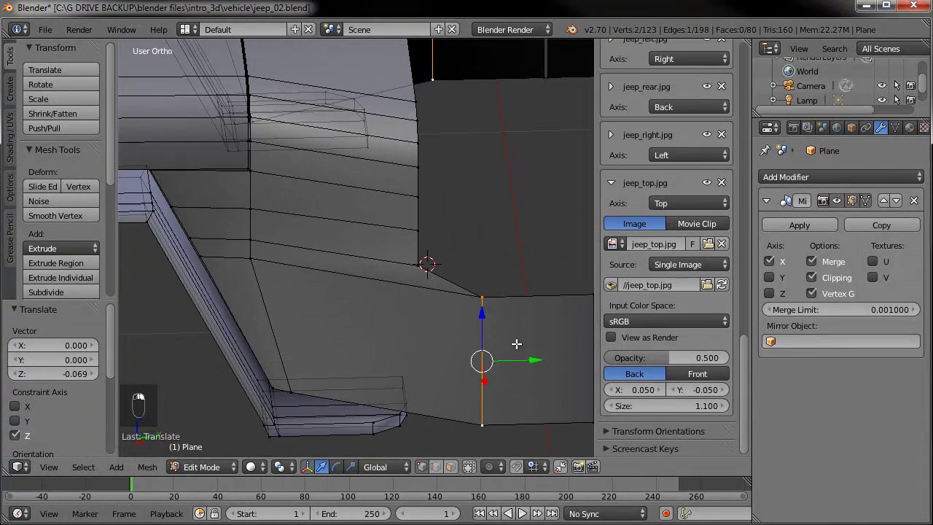
key(g)
key(y)
click(499, 350)
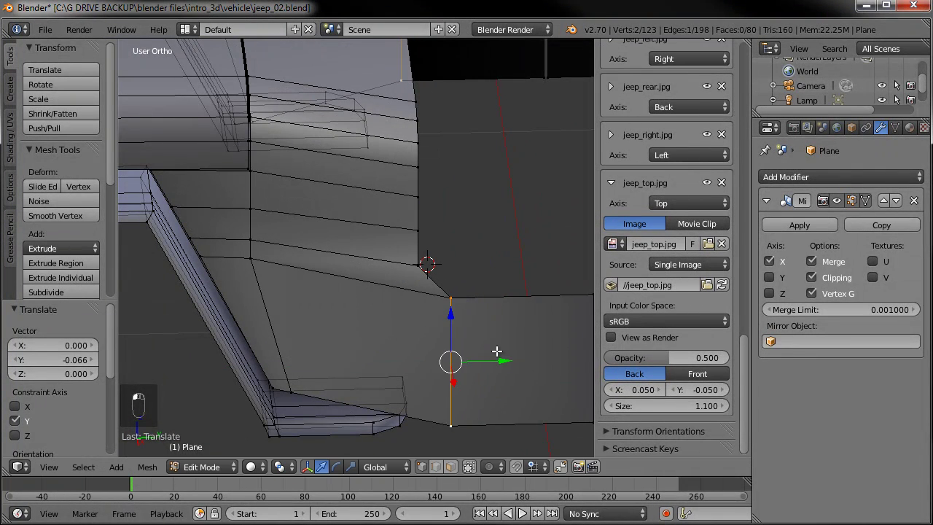
- In top view, shift that vertical edge by X -0.034 and Y 0.011 onto the reference outline
key(KP_7)
key(g)
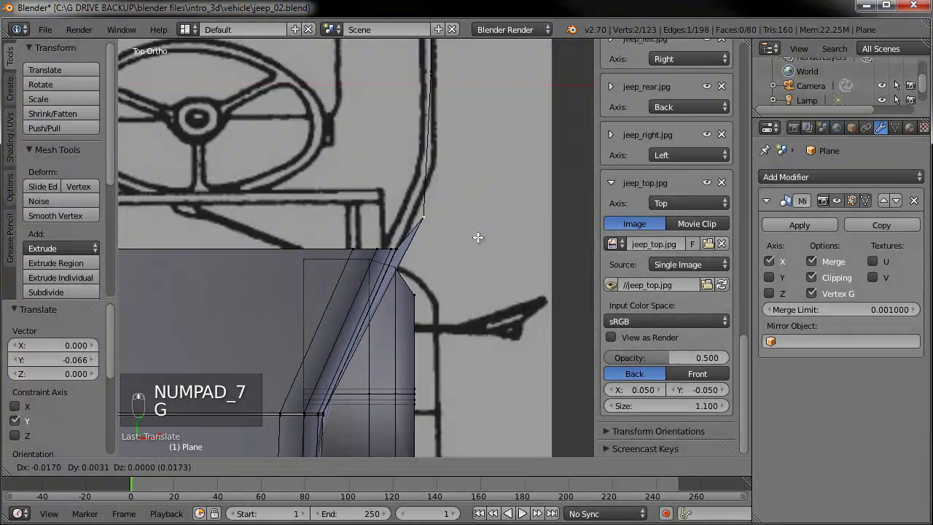
click(470, 233)
- Add one vertical loop cut to the side panel under the door opening, behind the moved edge
key(ctrl+r)
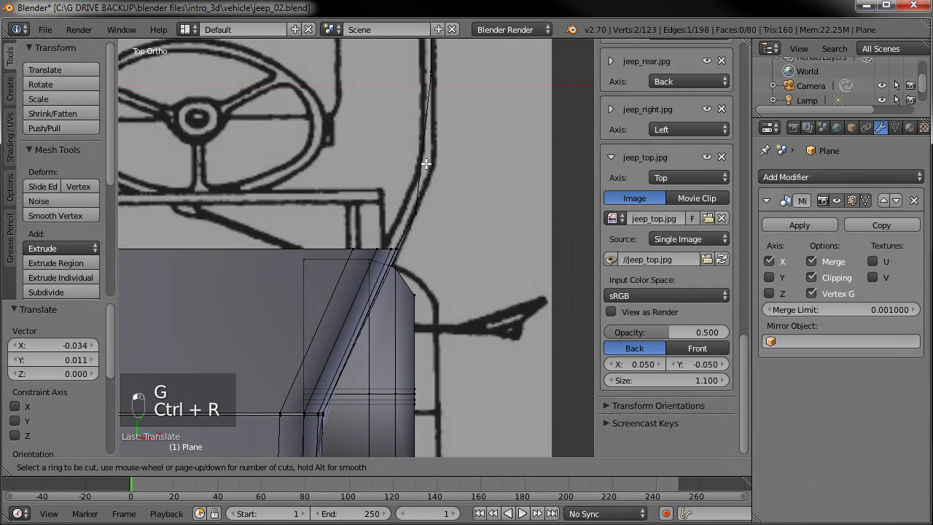
click(477, 177)
middle_drag(477, 177, 407, 124)
key(ctrl+r)
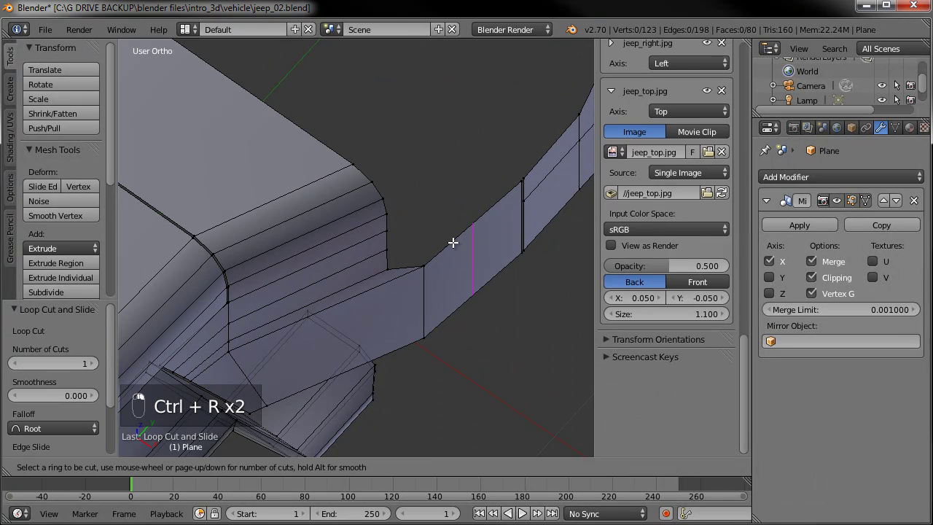
click(448, 248)
click(437, 261)
- Move the new loop cut outward 0.028 along X to the reference outline in top view, and leave Edit Mode
key(KP_7)
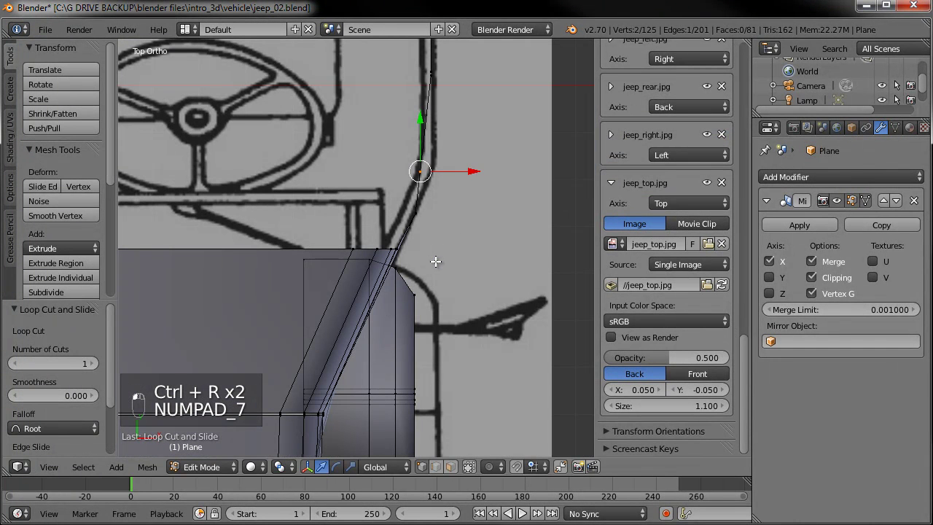
drag(462, 173, 477, 169)
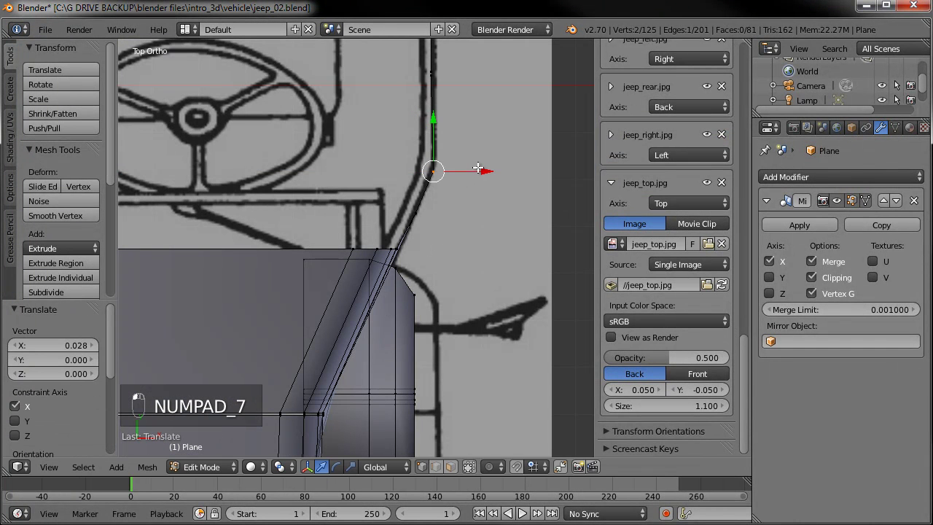
middle_drag(469, 260, 297, 109)
key(Tab)
- Compare the body's width and fenders with the front reference image in wireframe and solid shading
mouse_move(323, 212)
middle_down()
mouse_move(366, 236)
mouse_move(425, 217)
mouse_move(370, 234)
mouse_move(354, 260)
mouse_move(322, 225)
mouse_move(300, 279)
mouse_move(321, 325)
mouse_move(352, 287)
mouse_move(443, 304)
mouse_move(440, 288)
mouse_move(377, 310)
mouse_move(494, 273)
mouse_move(462, 256)
mouse_move(473, 255)
middle_up()
key(KP_1)
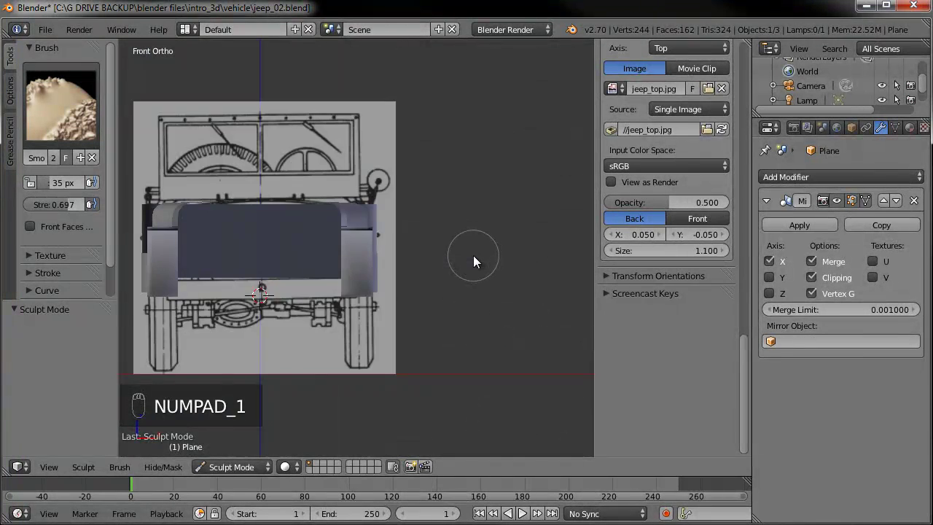
scroll(405, 256, up, 2)
key(z)
scroll(547, 255, down, 1)
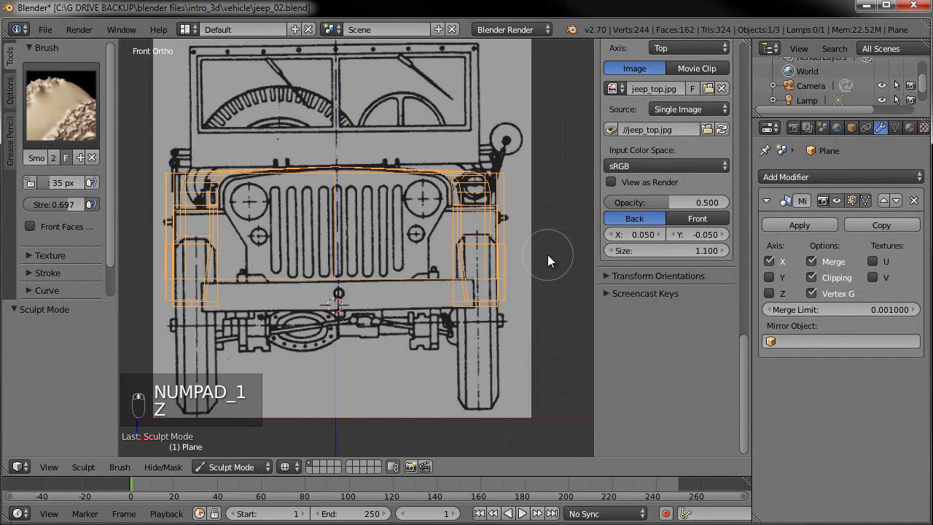
scroll(518, 262, up, 1)
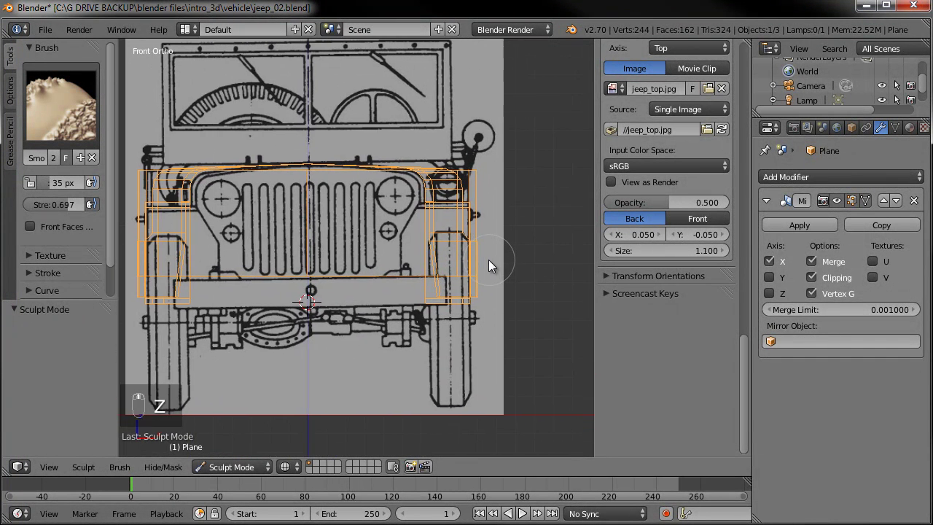
shift+middle_drag(496, 188, 437, 217)
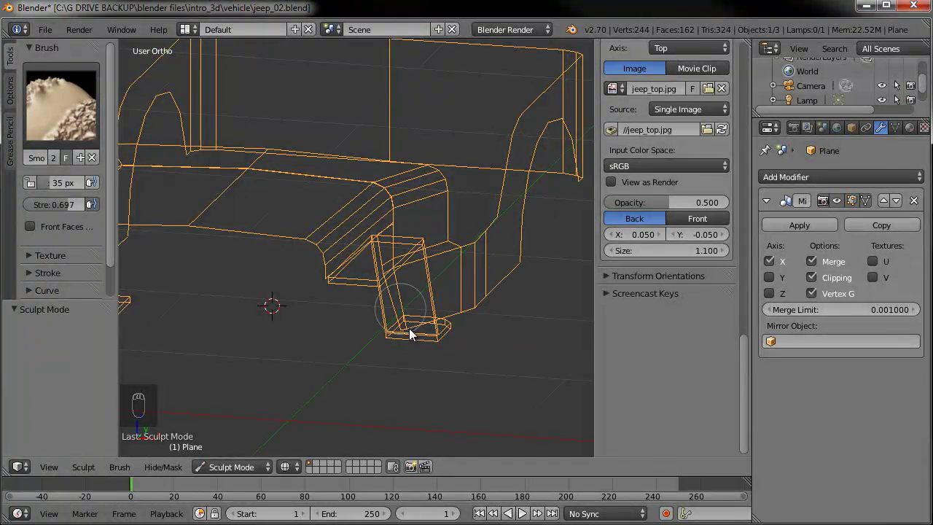
middle_drag(379, 281, 465, 284)
key(KP_1)
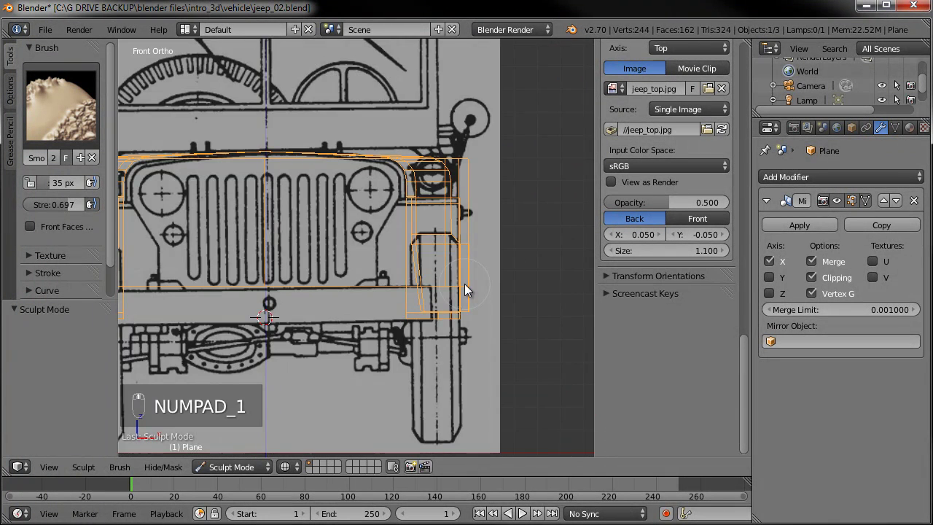
key(z)
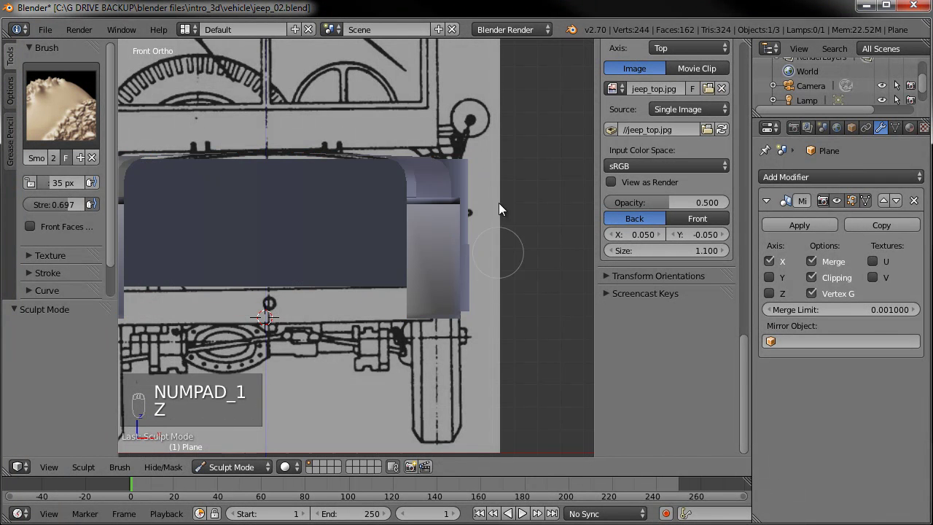
key(z)
shift+middle_drag(489, 225, 459, 218)
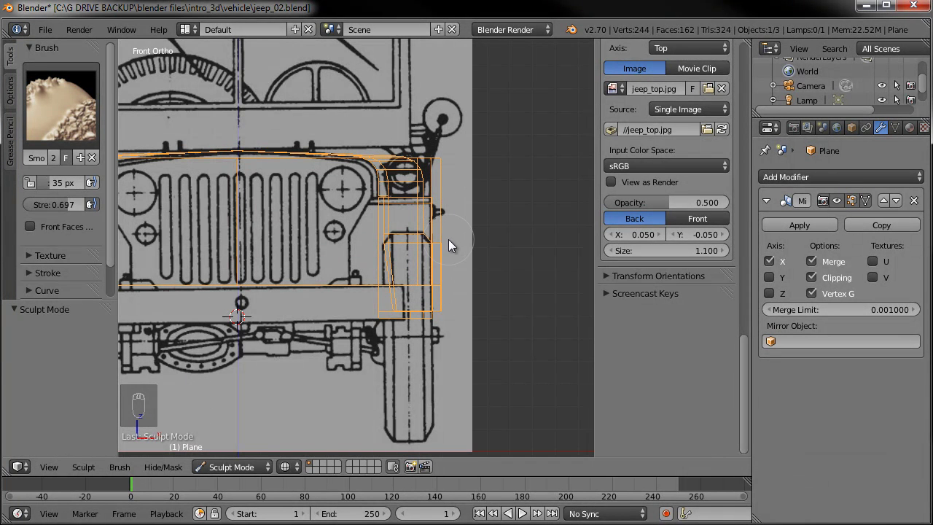
- Select the jeep's rear side-panel vertices in top view and move them inward by X -0.035 in front view
key(KP_7)
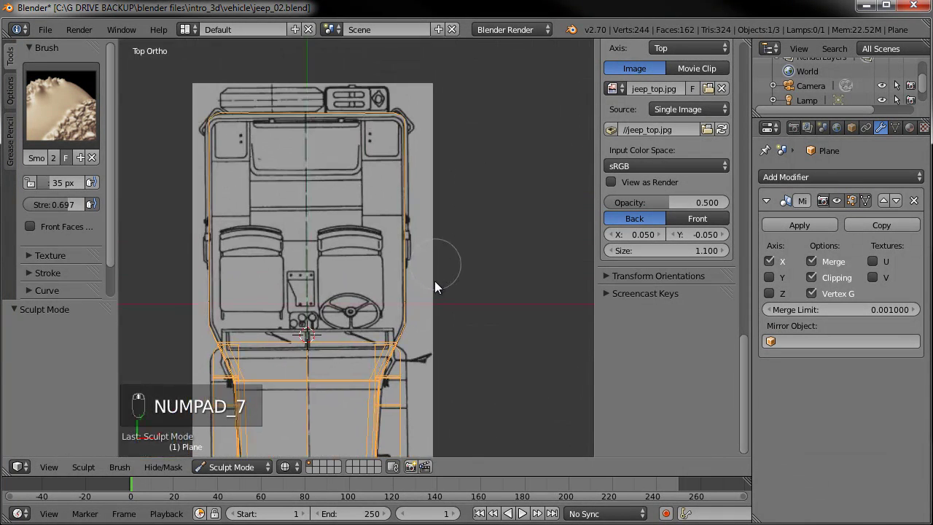
key(Tab)
key(a)
key(a)
key(b)
drag(446, 107, 375, 354)
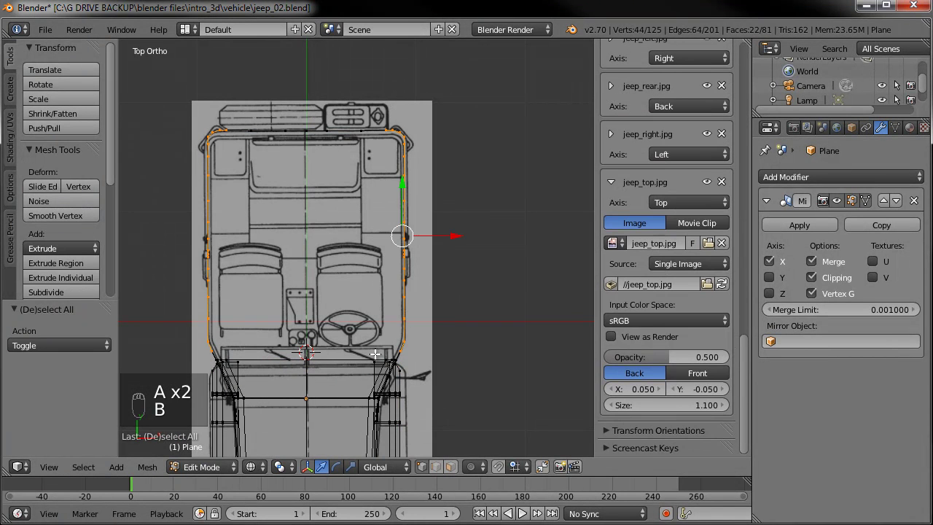
scroll(375, 354, up, 2)
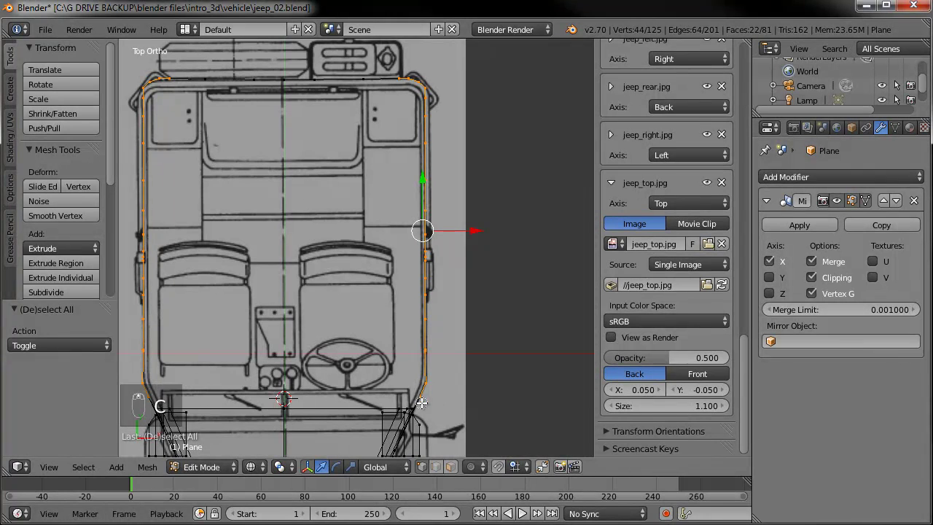
key(KP_1)
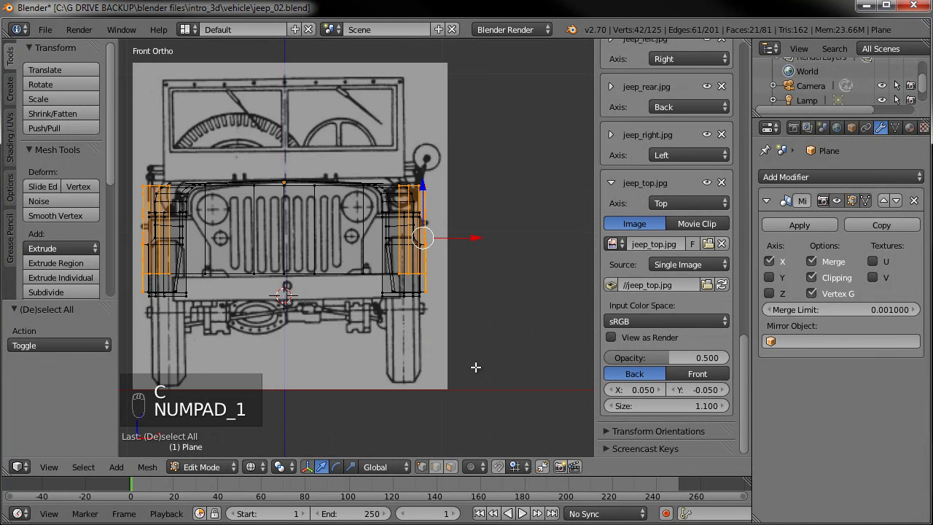
scroll(467, 238, up, 2)
drag(500, 235, 490, 236)
key(KP_7)
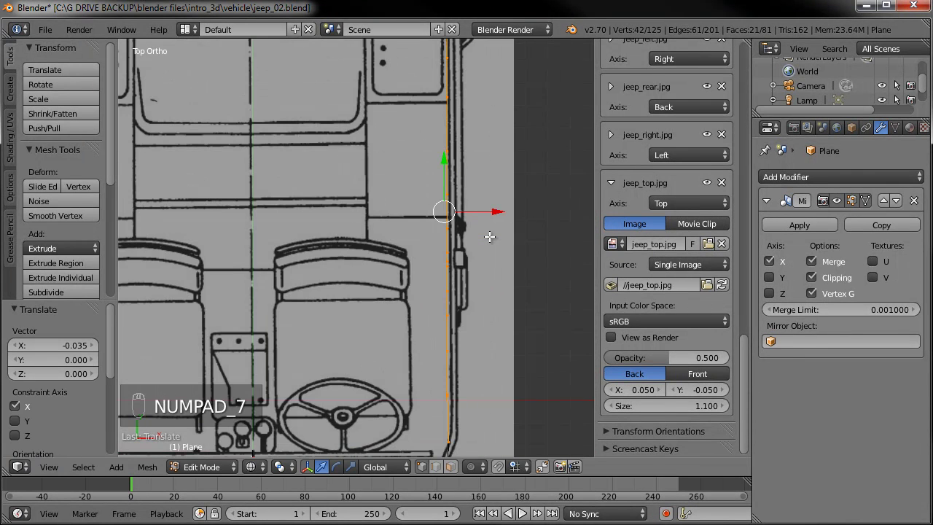
- Box-select the side panel vertices at the bend beside the cowl in top view
scroll(488, 240, down, 3)
shift+middle_drag(486, 243, 511, 161)
scroll(529, 224, up, 4)
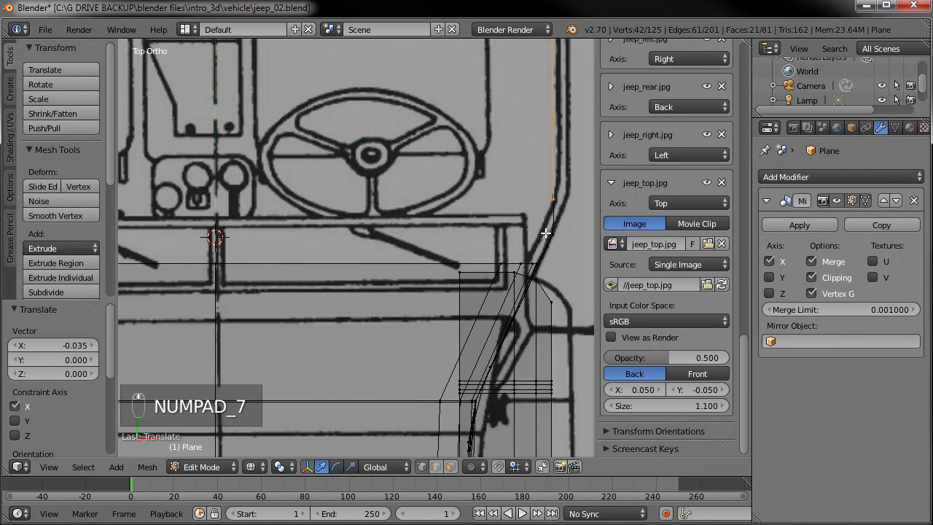
shift+middle_drag(529, 224, 474, 225)
key(a)
key(a)
key(b)
drag(467, 227, 492, 237)
- Examine the adjusted body outside Edit Mode in solid shading, from perspective angles and the front
key(Tab)
middle_drag(470, 280, 416, 229)
scroll(329, 151, down, 5)
key(z)
mouse_move(419, 273)
middle_down()
mouse_move(318, 277)
mouse_move(308, 346)
mouse_move(487, 300)
mouse_move(523, 275)
mouse_move(430, 243)
mouse_move(402, 252)
mouse_move(460, 287)
mouse_move(448, 278)
middle_up()
key(KP_1)
scroll(481, 276, up, 3)
- Duplicate the hood's front edge in front wireframe view and lower the copy by Z -0.024
key(Tab)
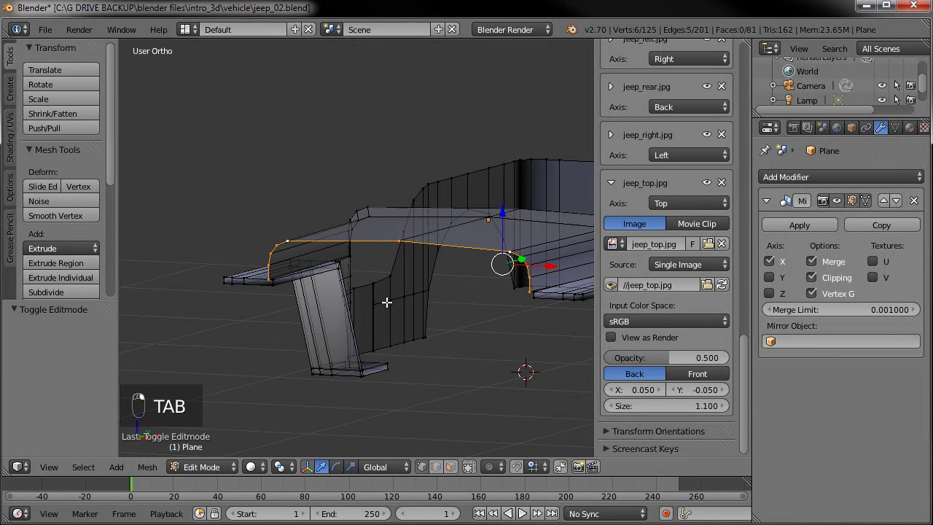
key(KP_1)
scroll(387, 300, down, 3)
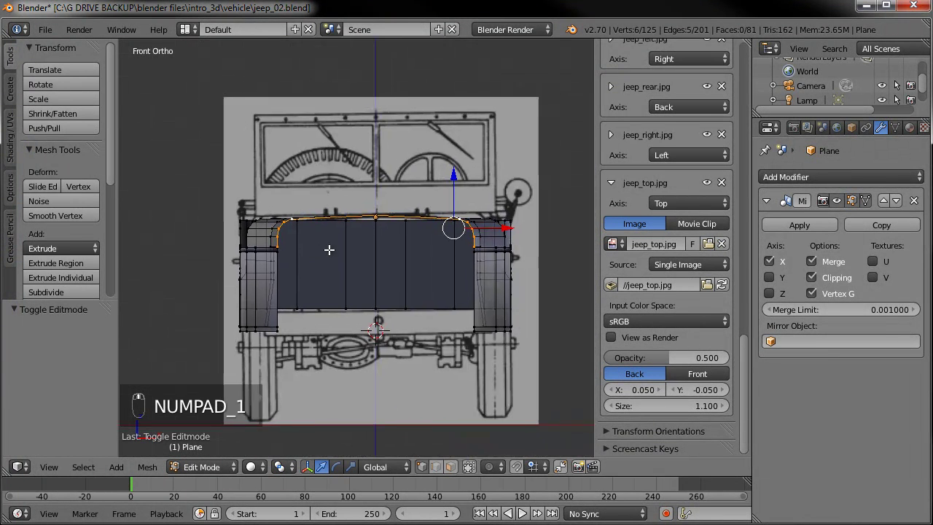
key(z)
scroll(365, 245, up, 5)
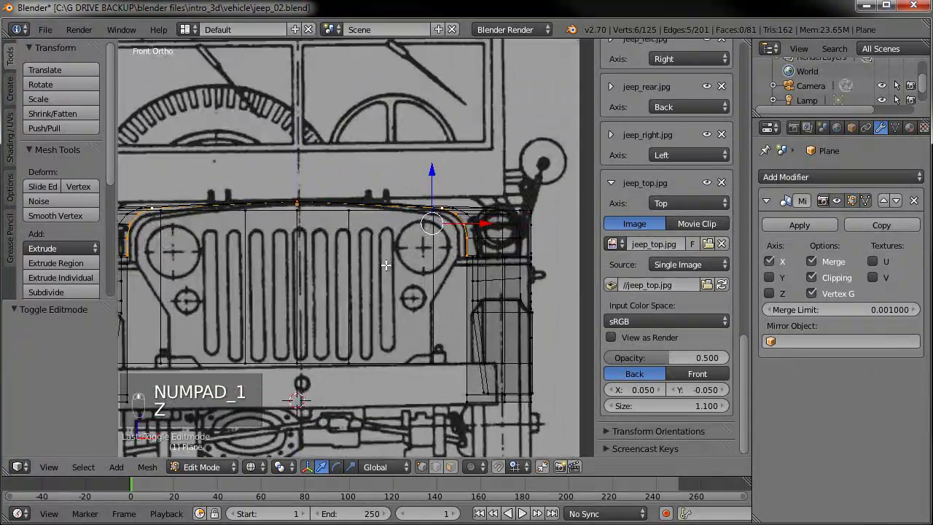
middle_drag(366, 244, 349, 245)
key(KP_1)
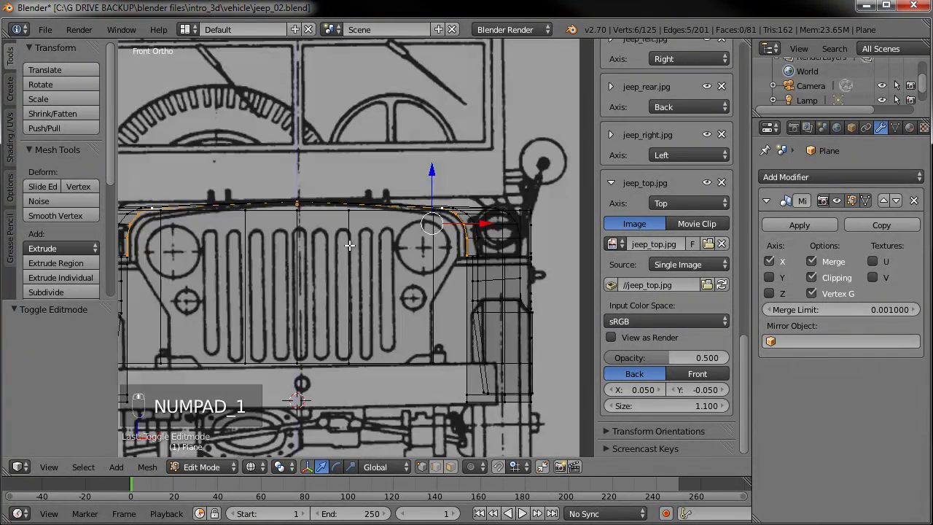
shift+middle_drag(380, 216, 391, 212)
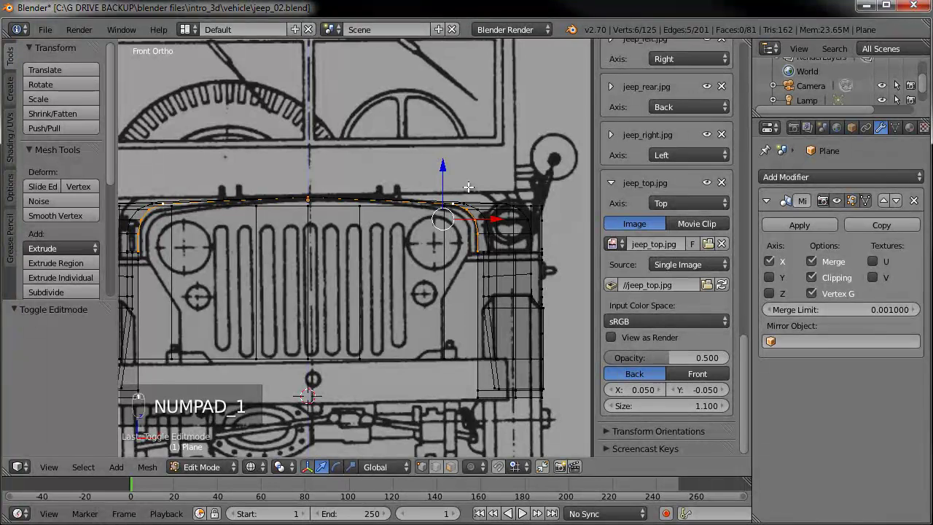
key(shift+d)
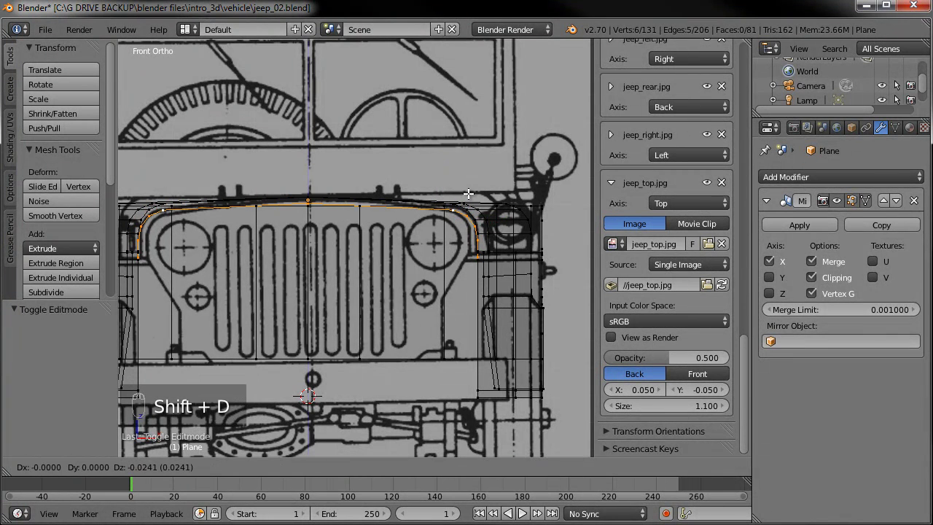
click(468, 193)
scroll(529, 229, up, 2)
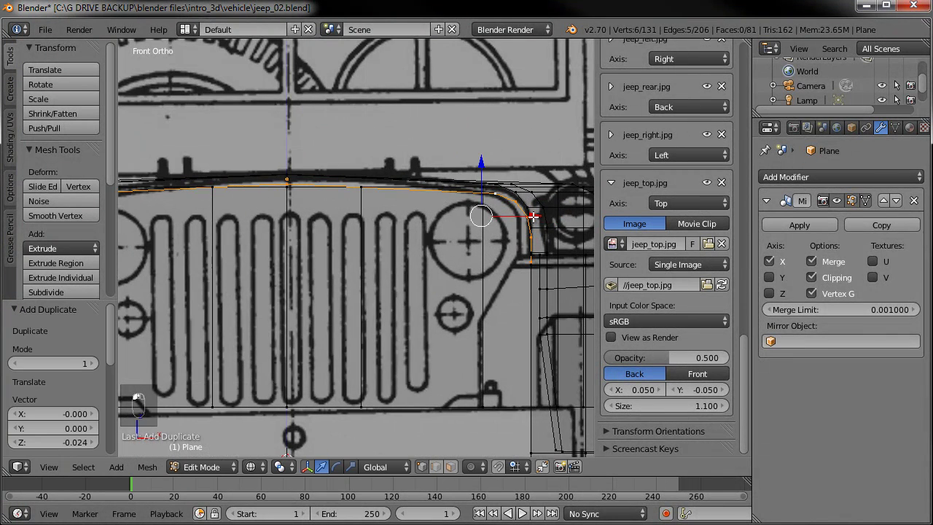
- Shift the duplicated edge inward along X by -0.024, fine-tuning by -0.002, to follow the grille's upper outline
drag(536, 216, 525, 216)
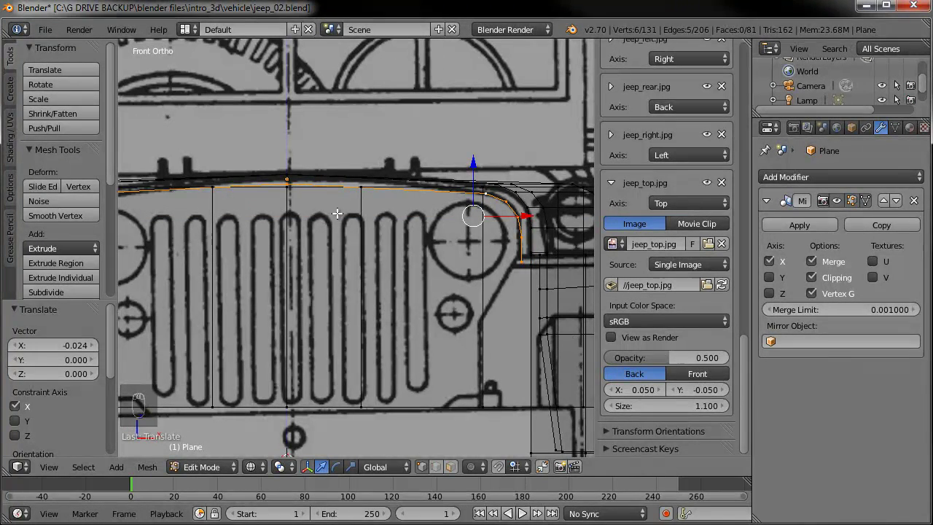
scroll(286, 191, down, 1)
drag(501, 226, 503, 225)
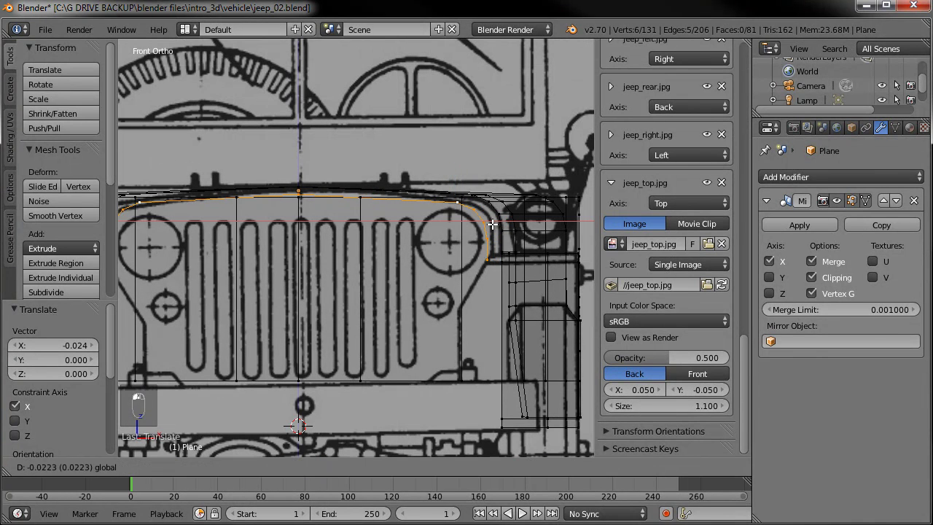
drag(499, 223, 500, 224)
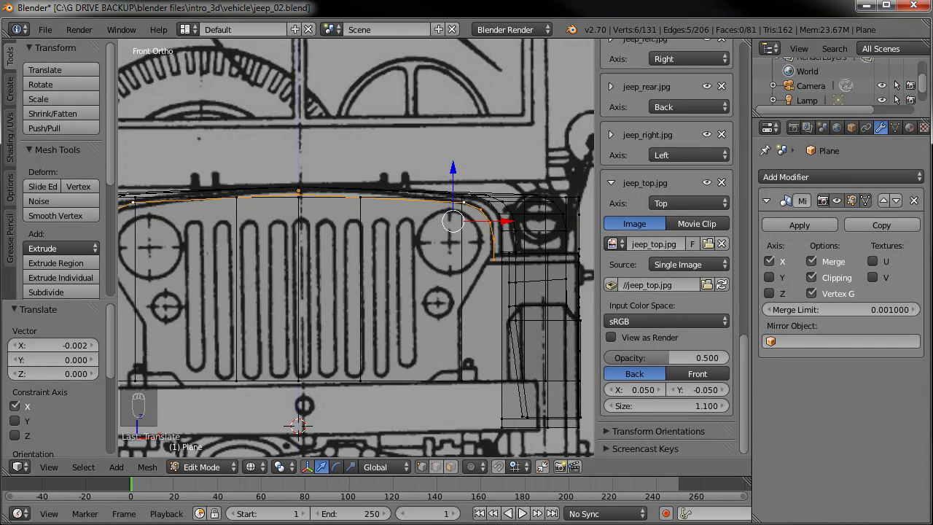
- Extrude the duplicated edge's lower end vertex by X -0.103 and Z -0.158 along the grille's slanted side
right_click(493, 257)
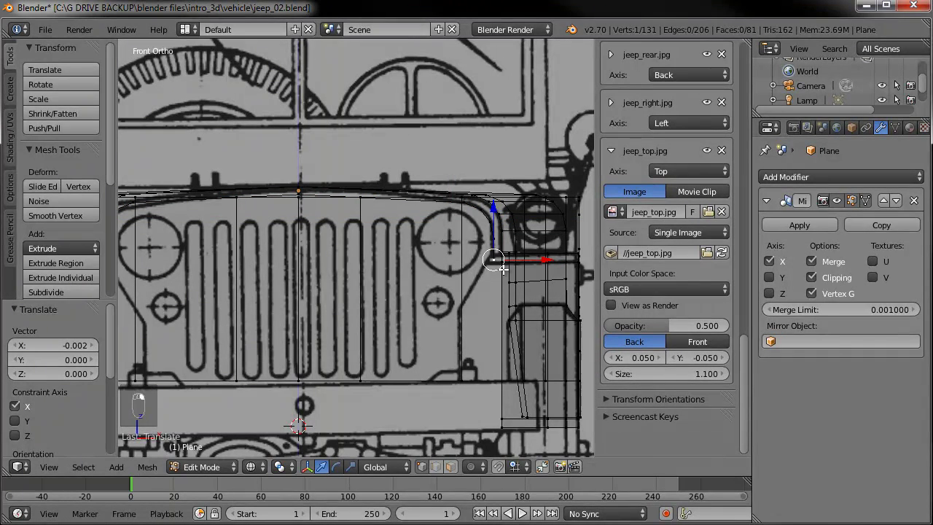
shift+middle_drag(498, 281, 519, 261)
key(e)
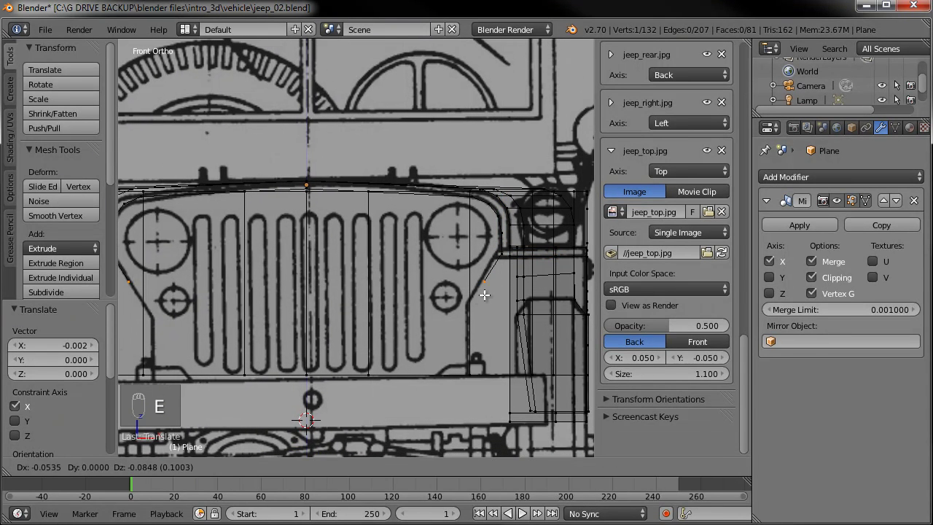
click(470, 317)
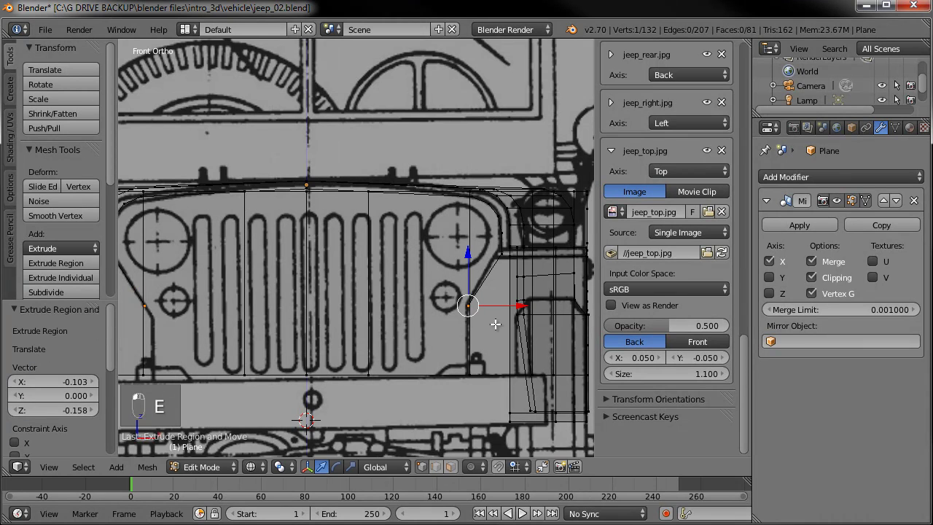
- Extrude the new vertex straight down by Z -0.176 and lower it another 0.036 to the bumper's top line
shift+middle_drag(496, 325, 523, 241)
key(e)
key(z)
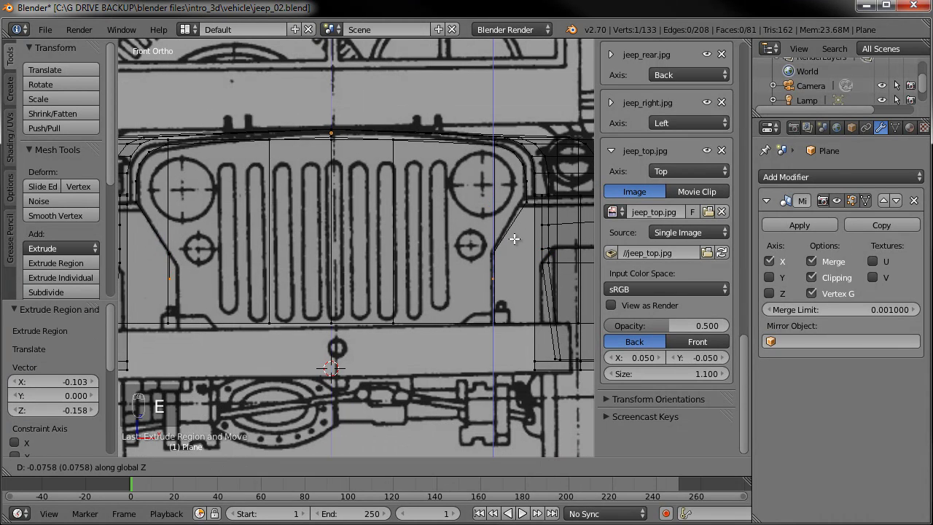
click(514, 288)
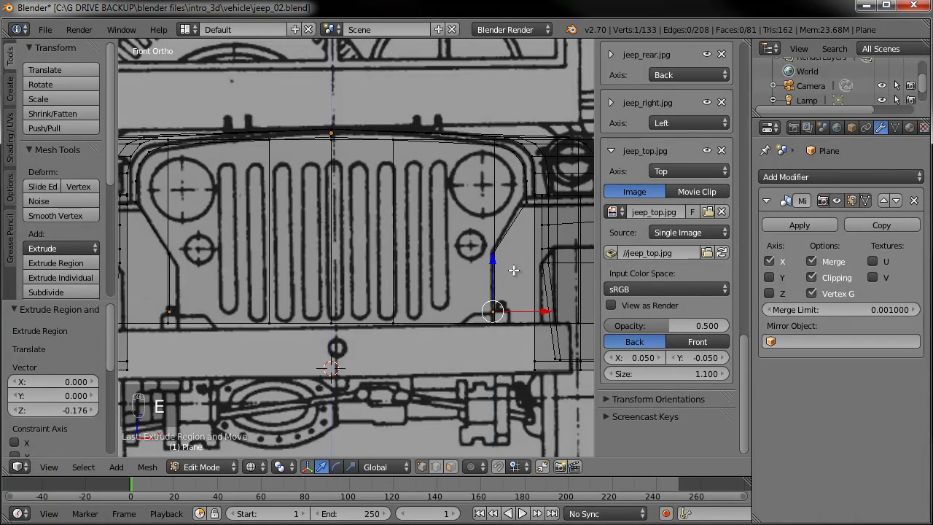
key(g)
key(z)
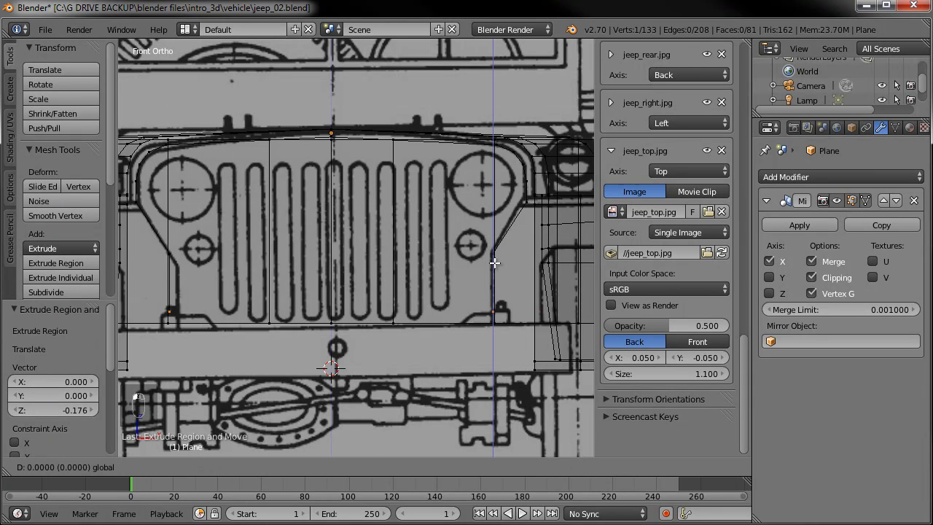
click(493, 273)
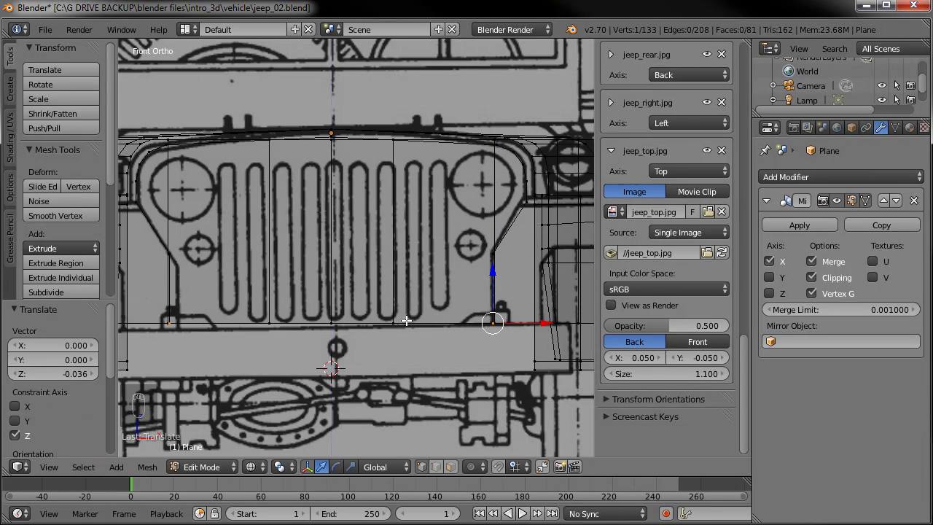
- Extrude the bottom corner vertex by X -0.575 to the mirror centre line, closing the grille outline
key(e)
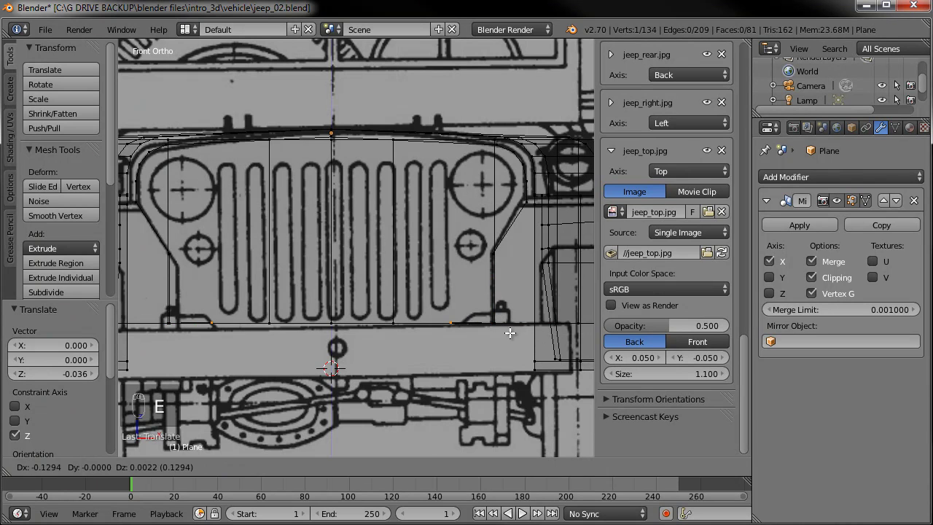
key(x)
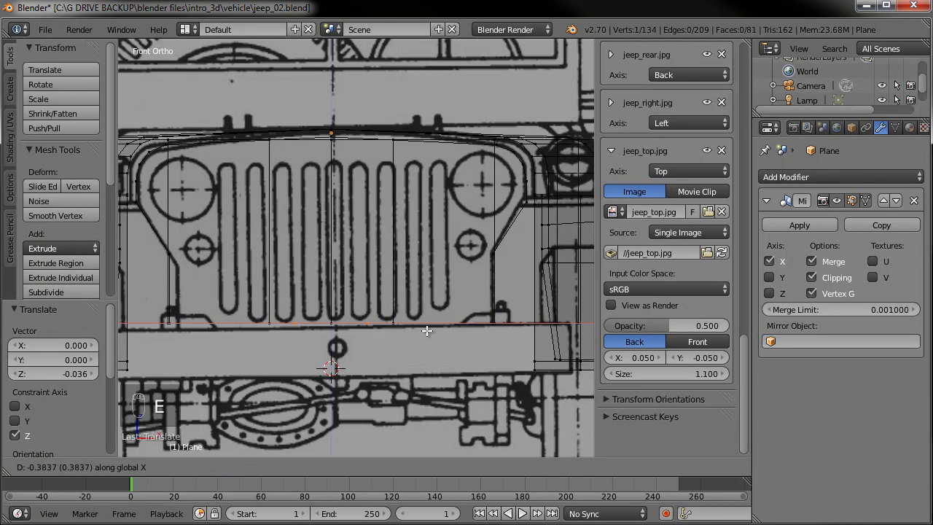
click(364, 331)
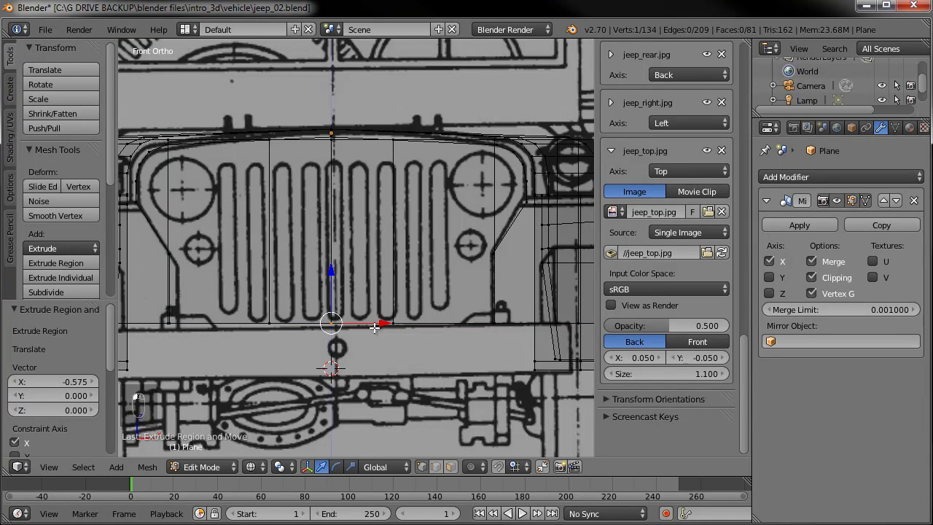
- Select all geometry linked to the body and fenders and hide it, leaving only the grille outline in Edit Mode
scroll(377, 322, down, 6)
scroll(437, 229, up, 3)
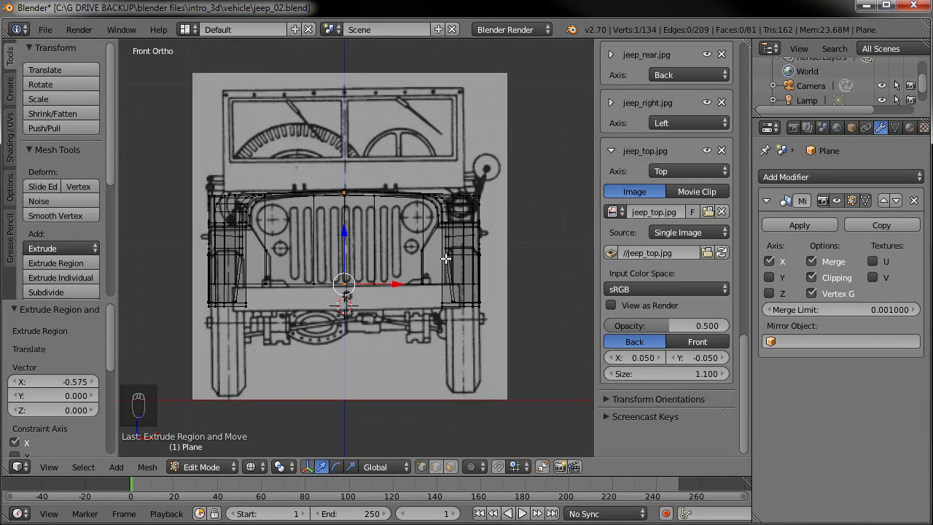
middle_drag(439, 256, 395, 309)
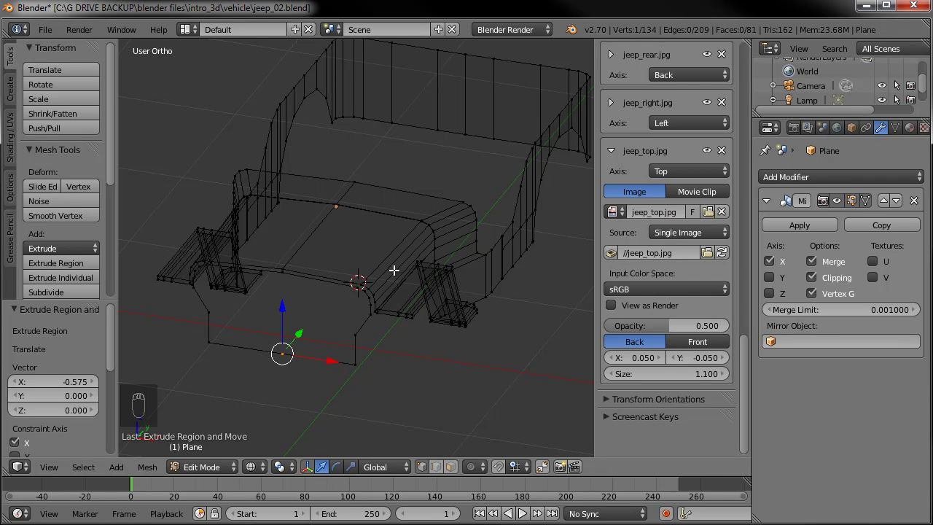
key(a)
key(c)
drag(430, 237, 443, 291)
key(c)
scroll(446, 242, down, 3)
scroll(446, 243, up, 1)
scroll(447, 243, down, 5)
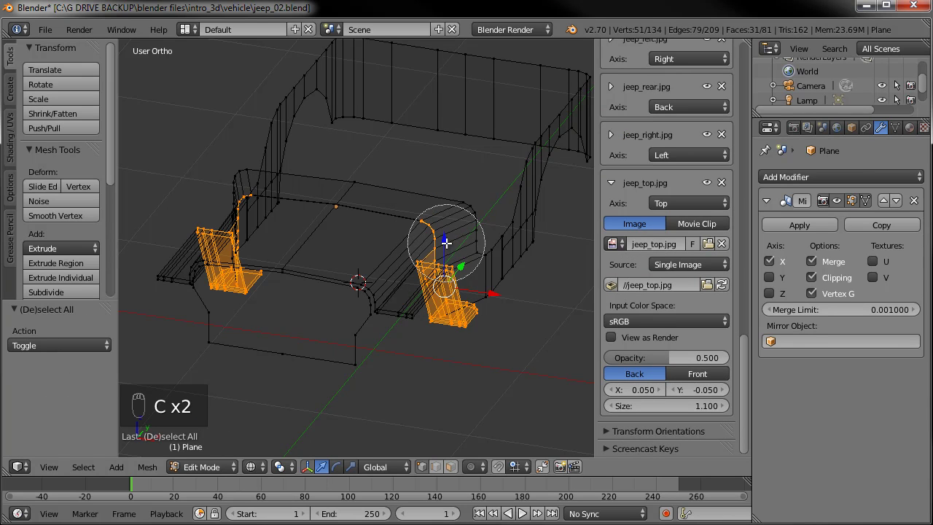
scroll(447, 243, up, 2)
mouse_move(443, 283)
mouse_down()
mouse_move(474, 310)
mouse_move(553, 124)
mouse_up()
key(Escape)
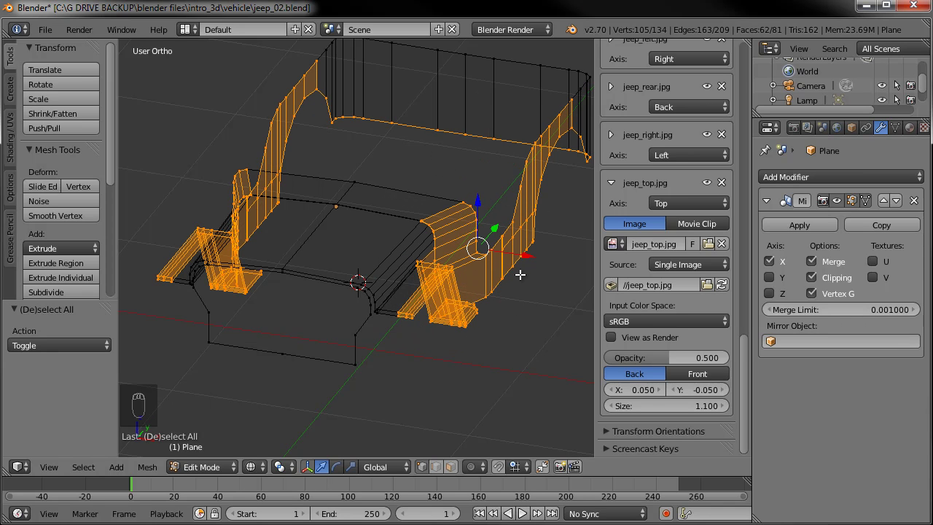
key(ctrl+l)
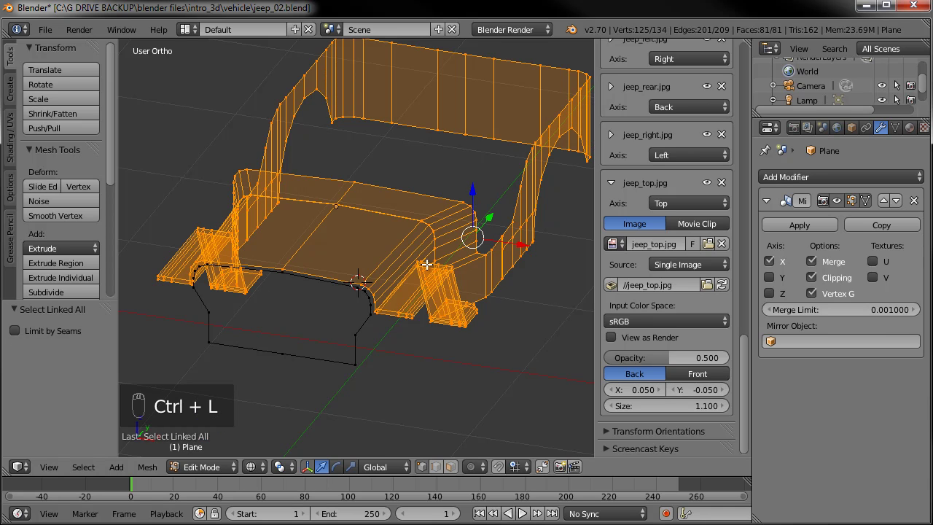
middle_drag(412, 223, 389, 253)
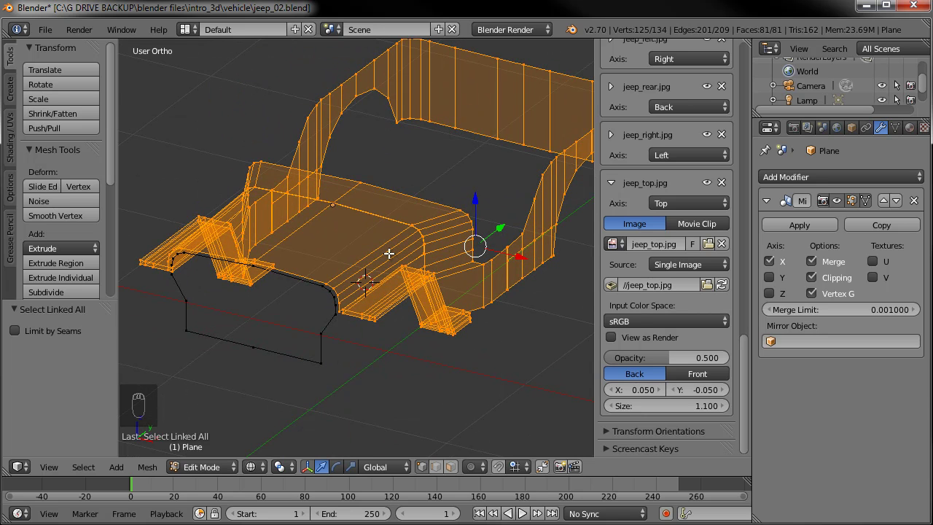
key(h)
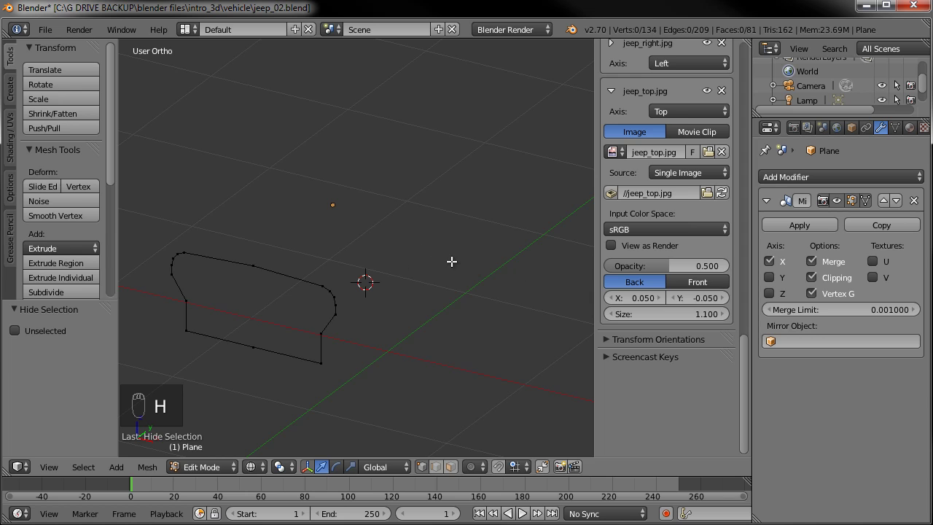
key(Tab)
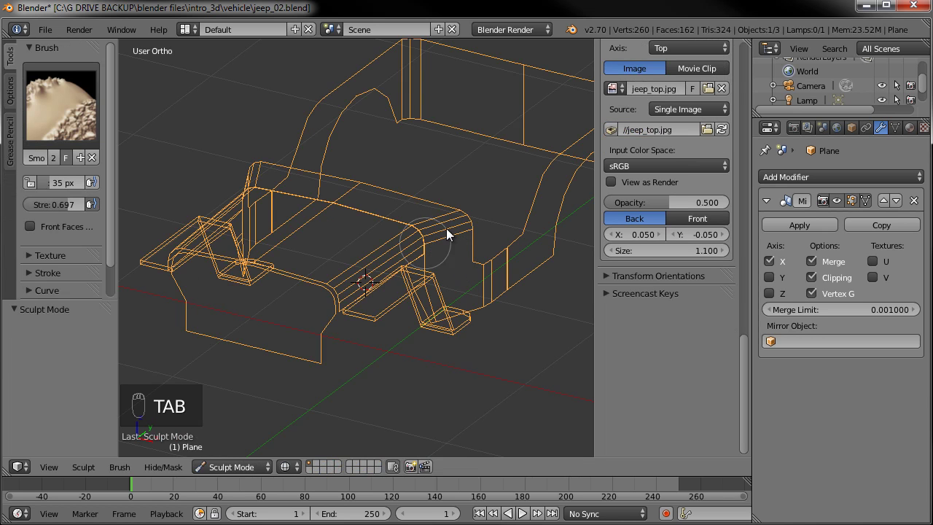
key(Tab)
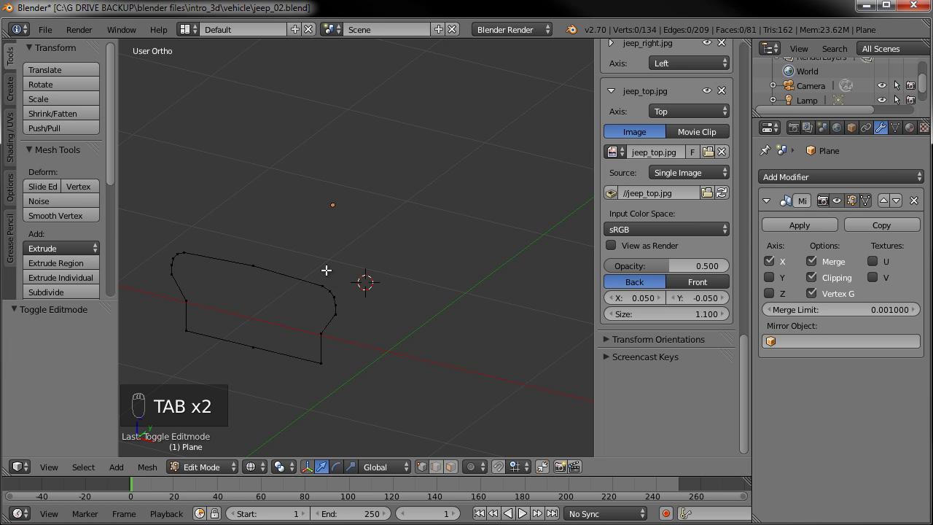
- Examine the grille outline in front view with the jeep_front.jpg background hidden, and show the blueprint again
key(KP_1)
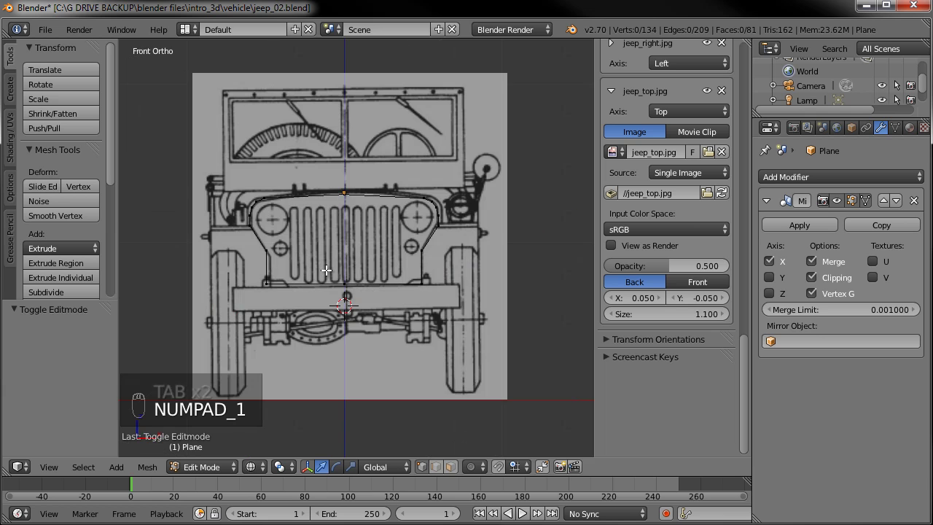
scroll(357, 213, up, 3)
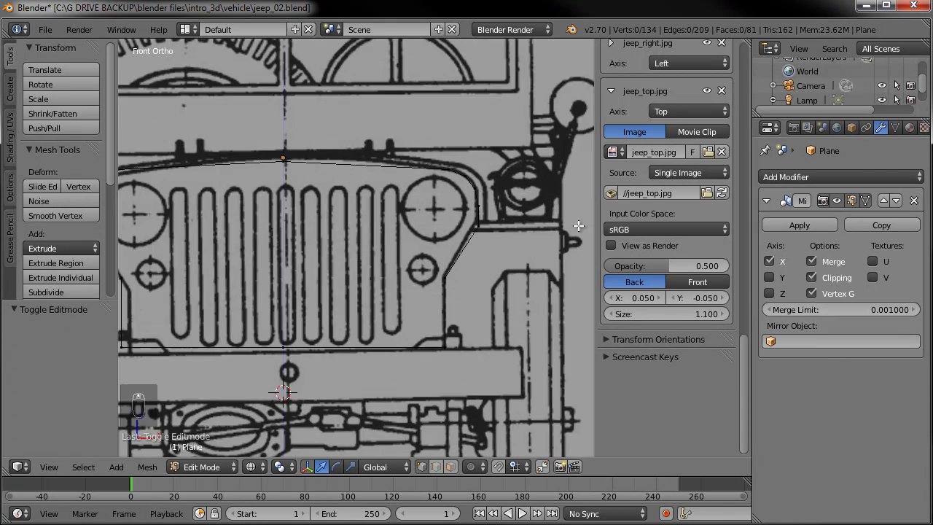
scroll(679, 204, up, 2)
scroll(679, 204, up, 5)
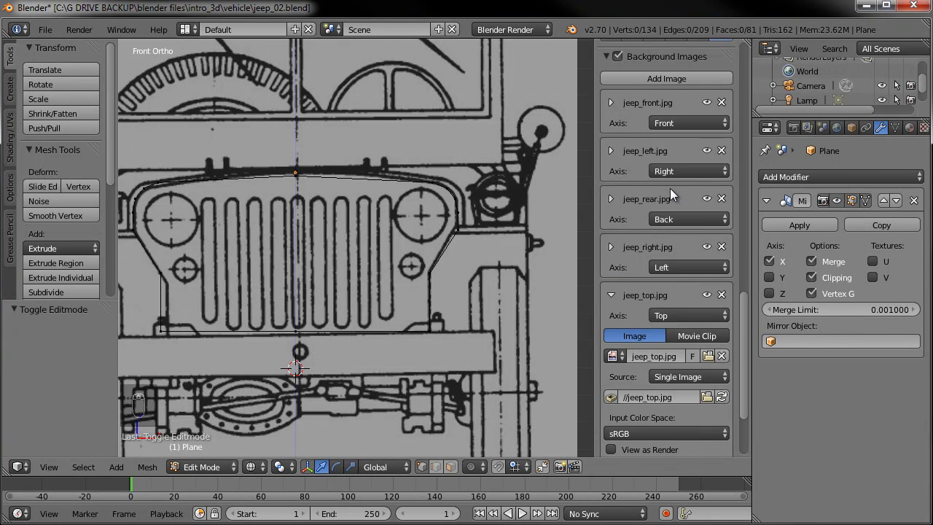
click(707, 103)
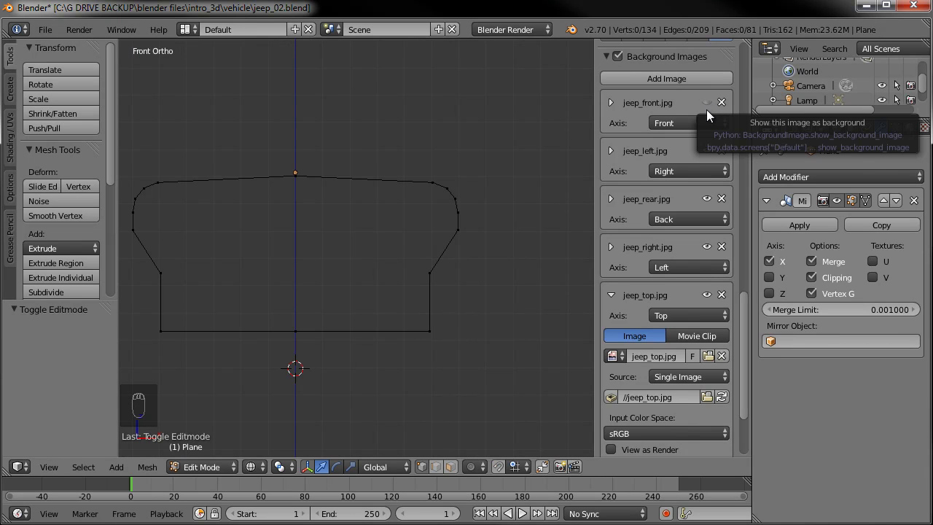
scroll(430, 298, up, 2)
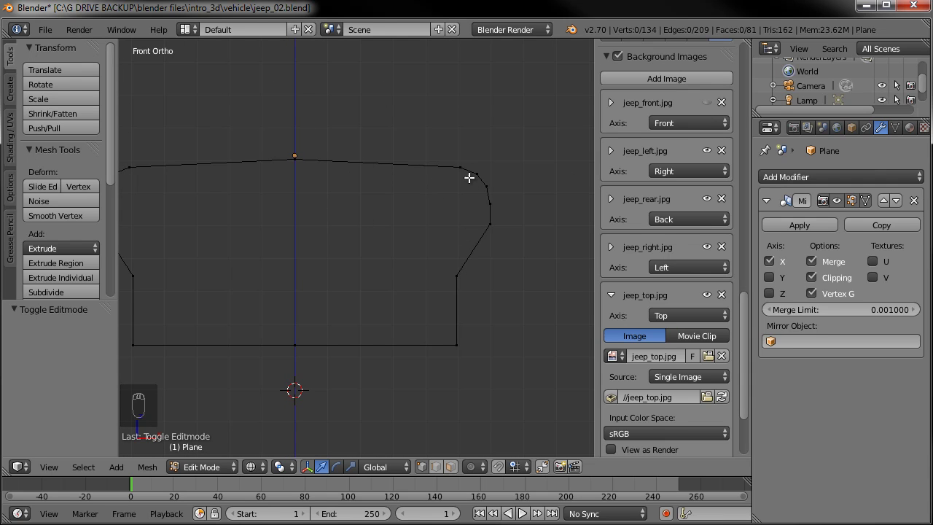
right_click(456, 276)
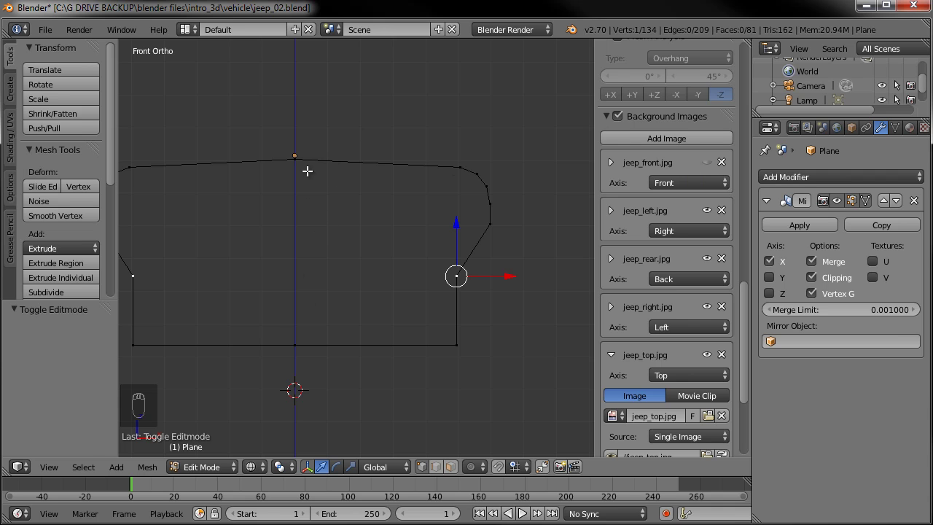
click(706, 162)
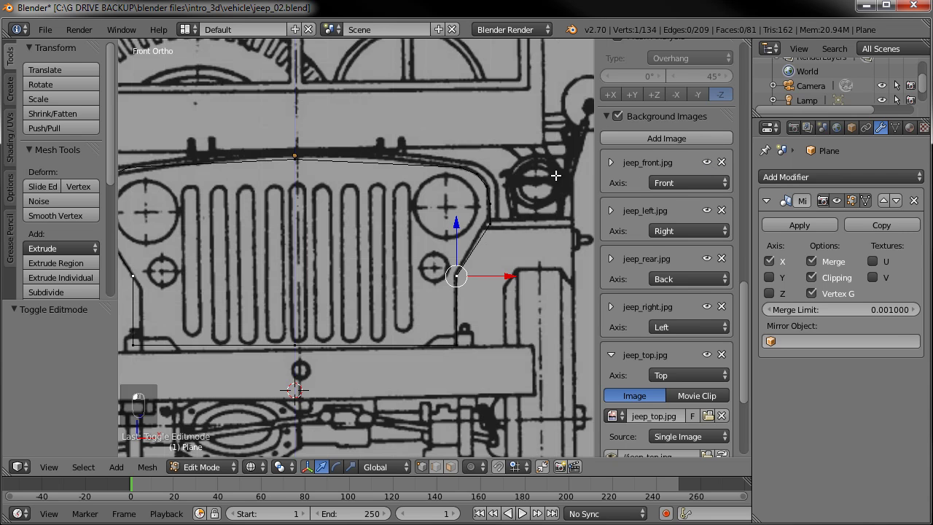
- Try to add a loop cut across the grille outline's top edge
key(ctrl+r)
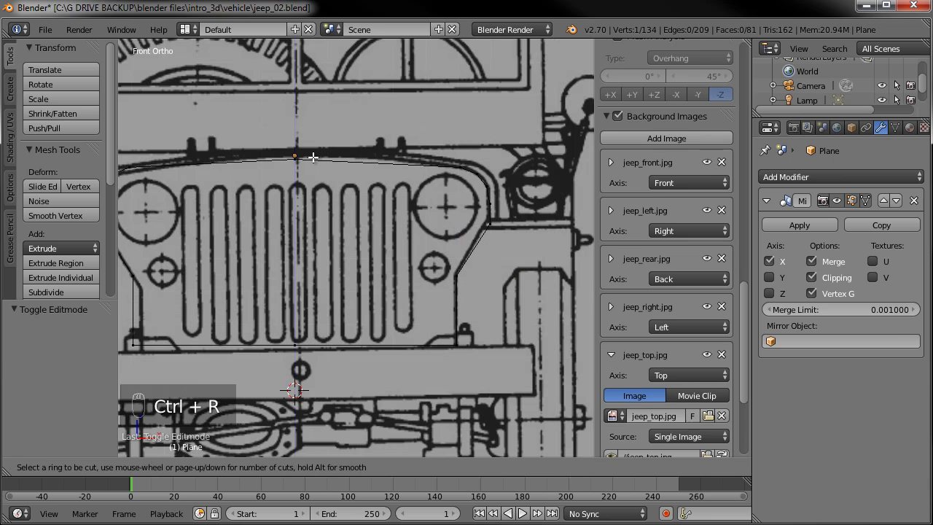
click(312, 155)
right_click(312, 155)
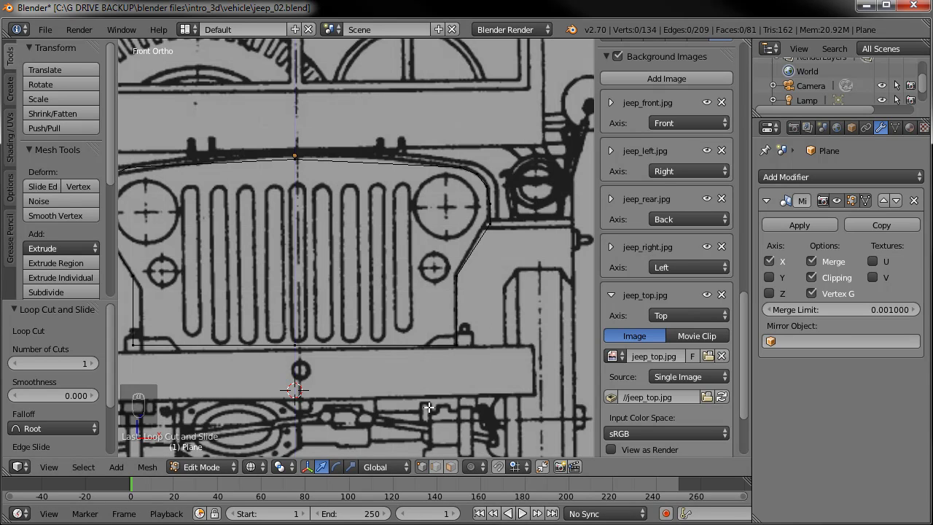
- Subdivide the outline's bottom edge once and move the new vertex outward by X 0.114 to the outermost slot's edge
right_click(456, 344)
shift+right_click(300, 338)
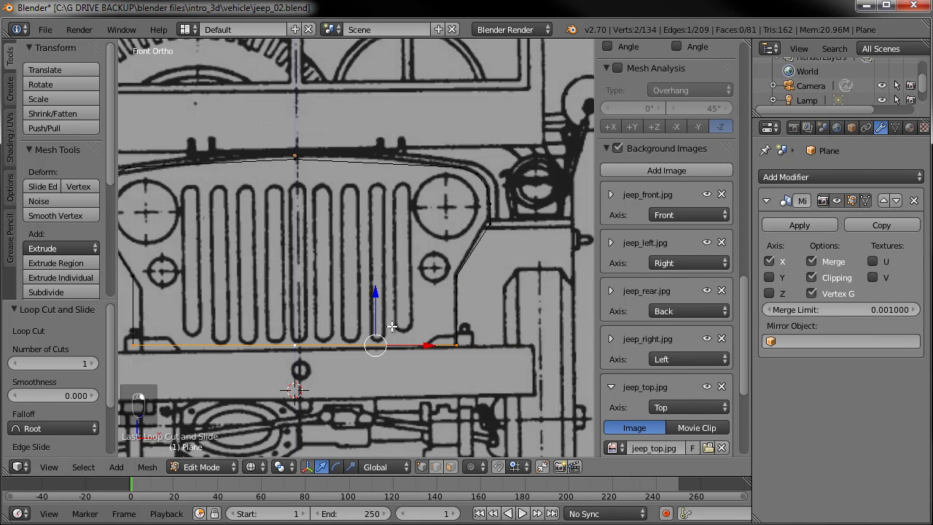
key(w)
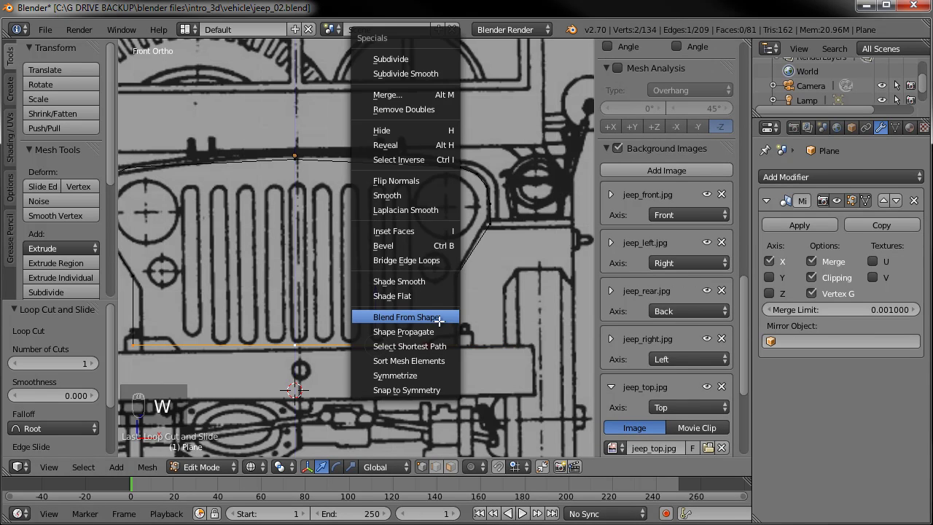
click(391, 59)
right_click(376, 345)
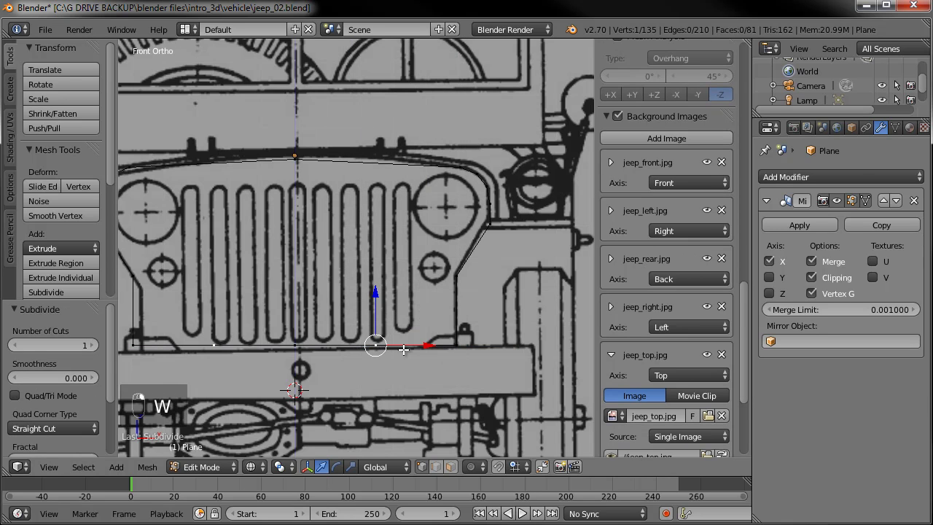
drag(408, 347, 447, 346)
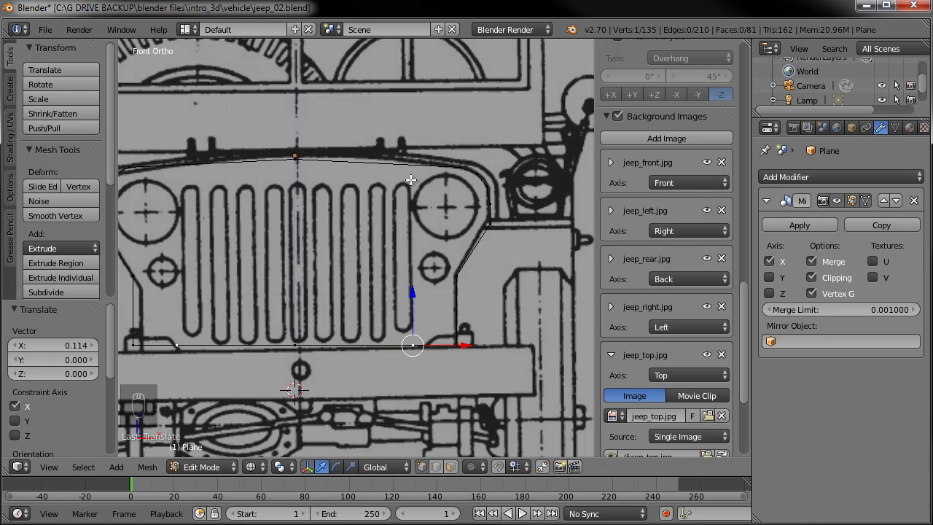
- Subdivide the outline's top edge once and move the new vertex outward along the hood line above the outermost slot
right_click(309, 158)
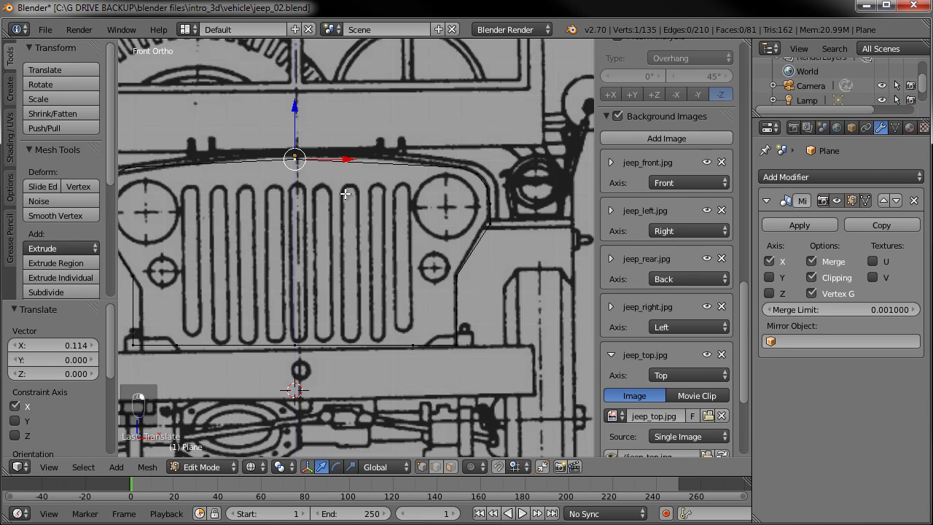
shift+right_click(460, 167)
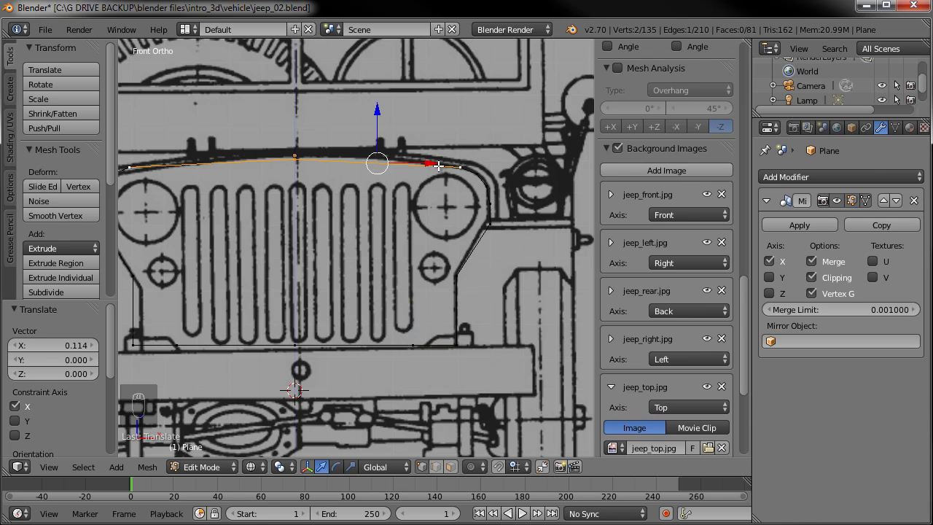
key(w)
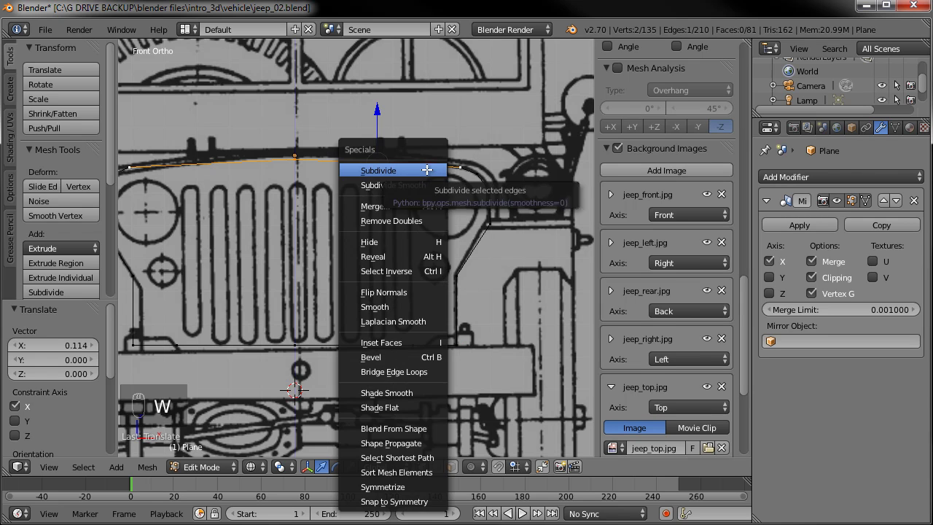
click(375, 109)
right_click(375, 160)
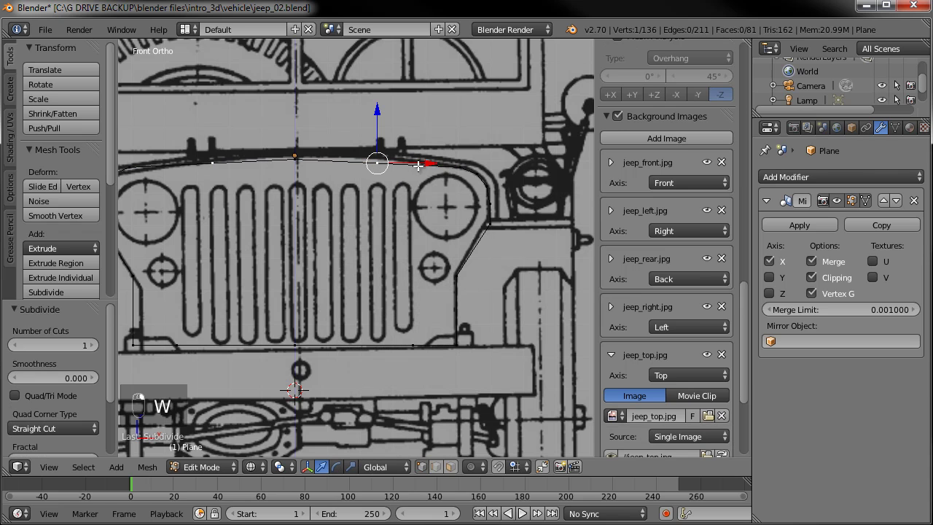
key(g)
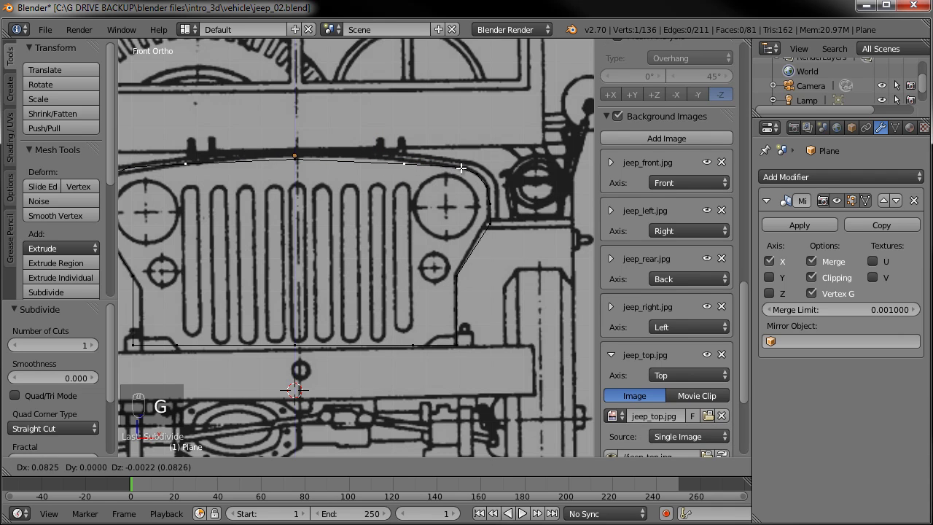
click(462, 167)
- Align the two new top and bottom vertices by scaling them to 0 along X, and shift both outward by X 0.016
key(a)
key(b)
drag(427, 144, 389, 358)
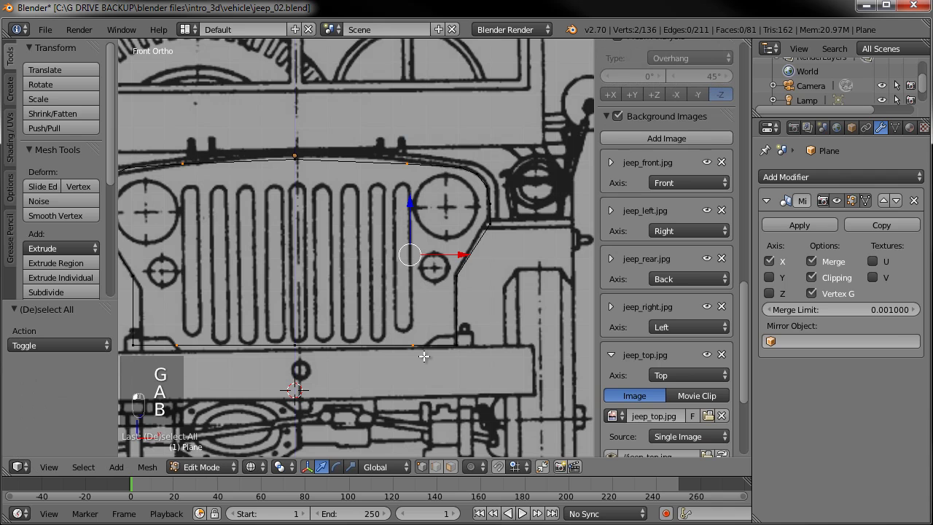
key(s)
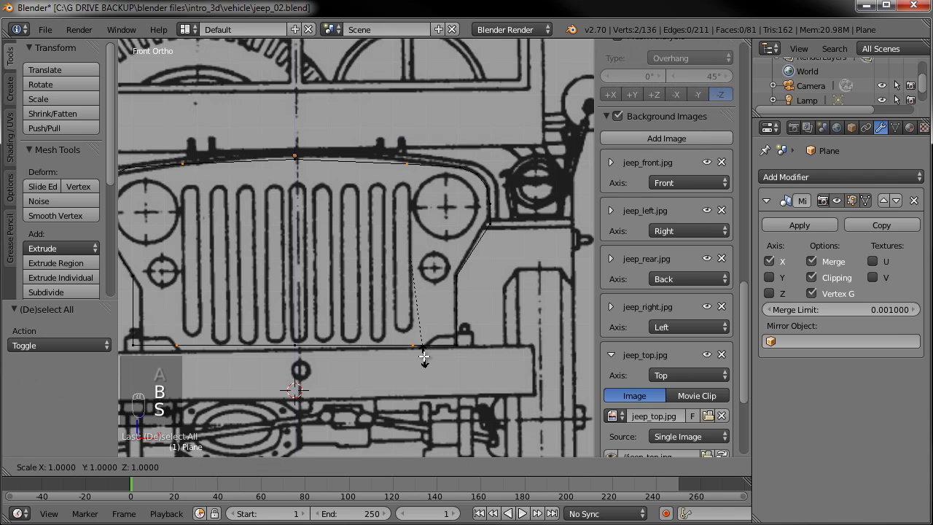
key(x)
key(0)
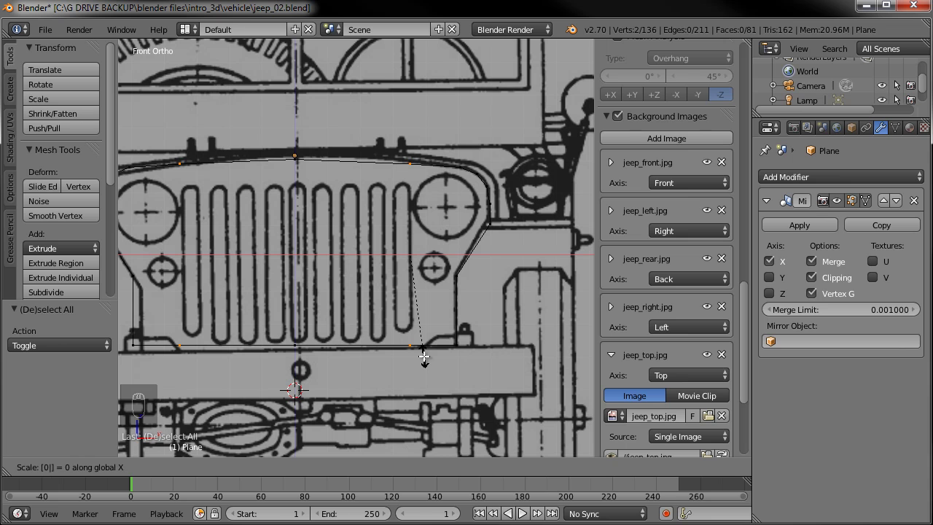
key(Return)
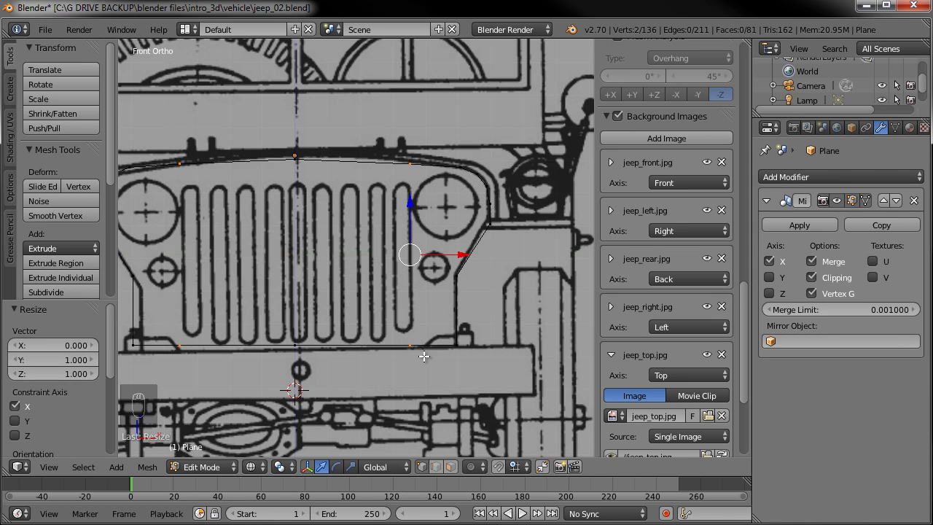
drag(458, 254, 464, 256)
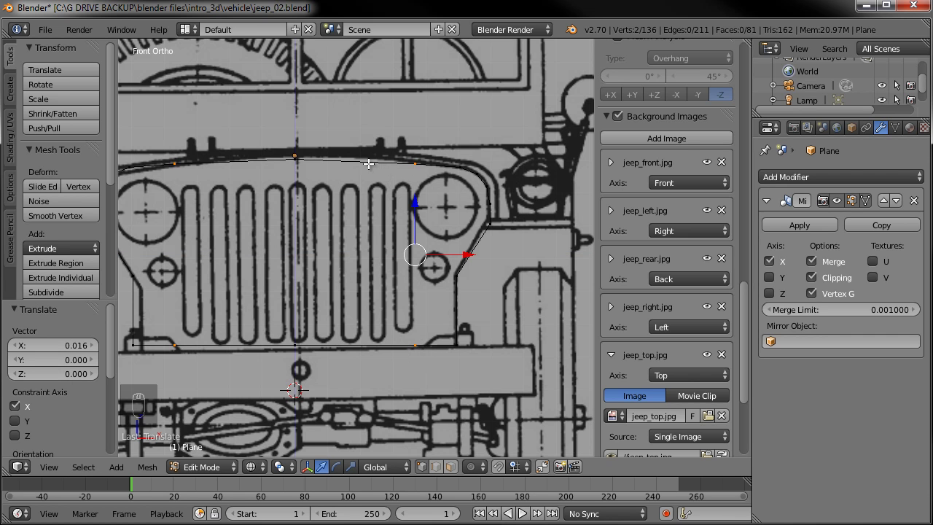
- Fill a face between the outline's top and bottom edges, from the centre line to the aligned vertices, using edge selection
click(438, 470)
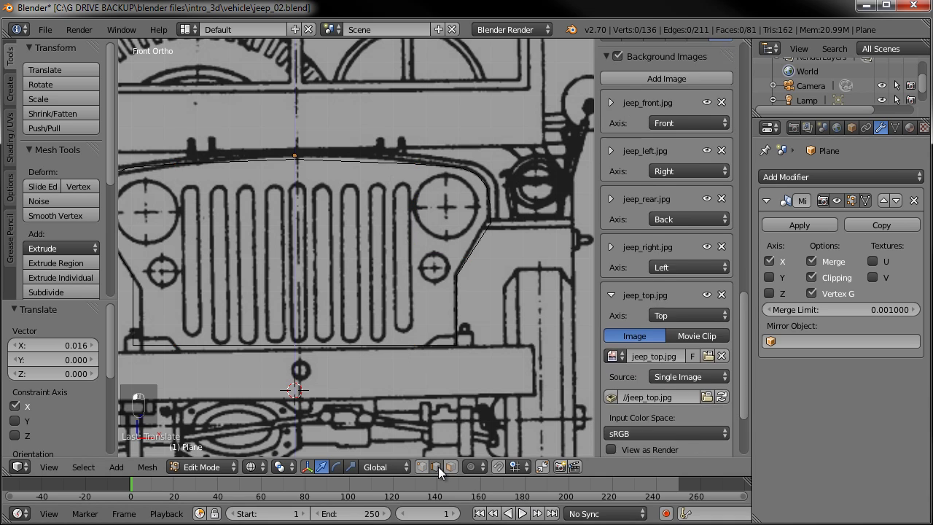
right_click(368, 341)
shift+right_click(348, 161)
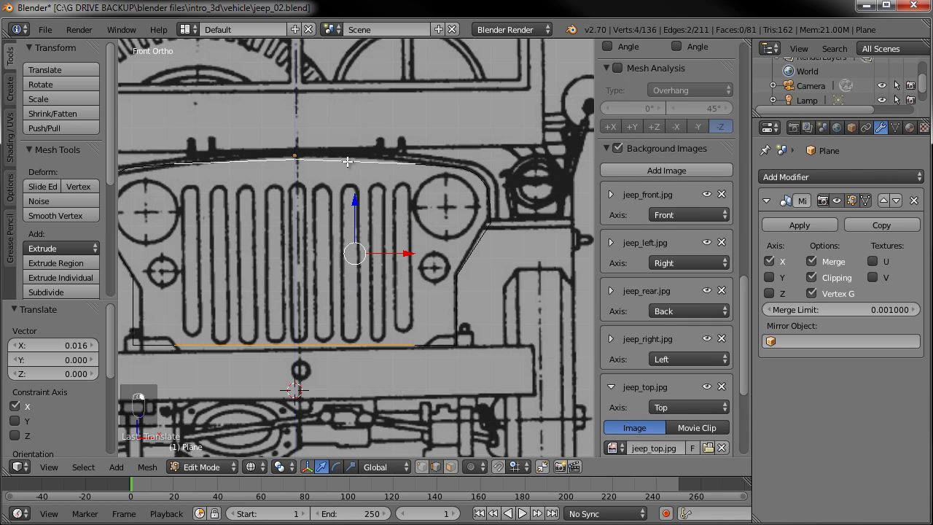
key(f)
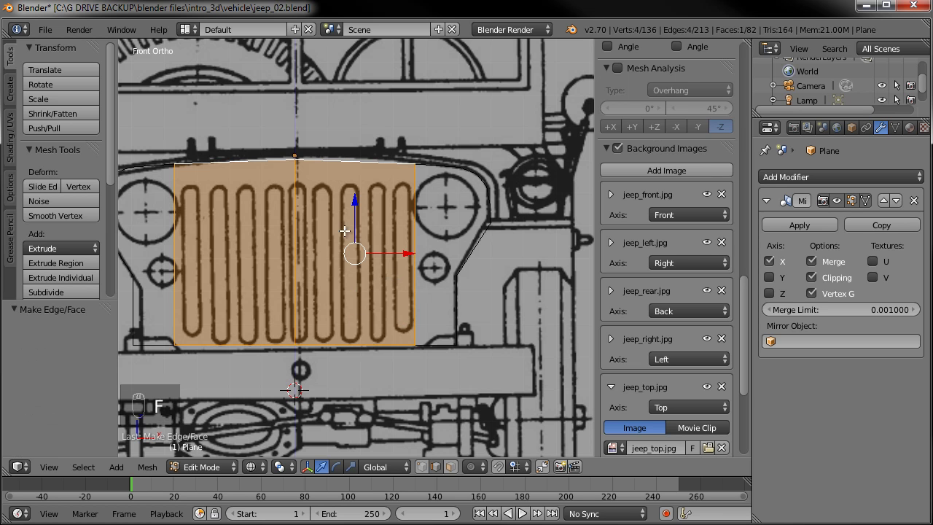
- Add a vertical loop cut to the grille face and slide it to the inner side of the outermost slot
scroll(342, 274, up, 1)
shift+middle_drag(318, 282, 320, 310)
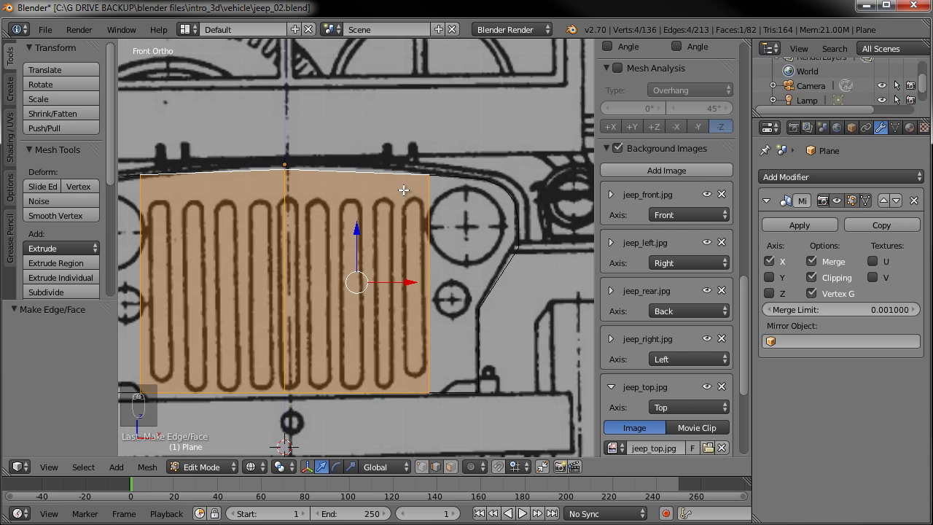
key(ctrl+r)
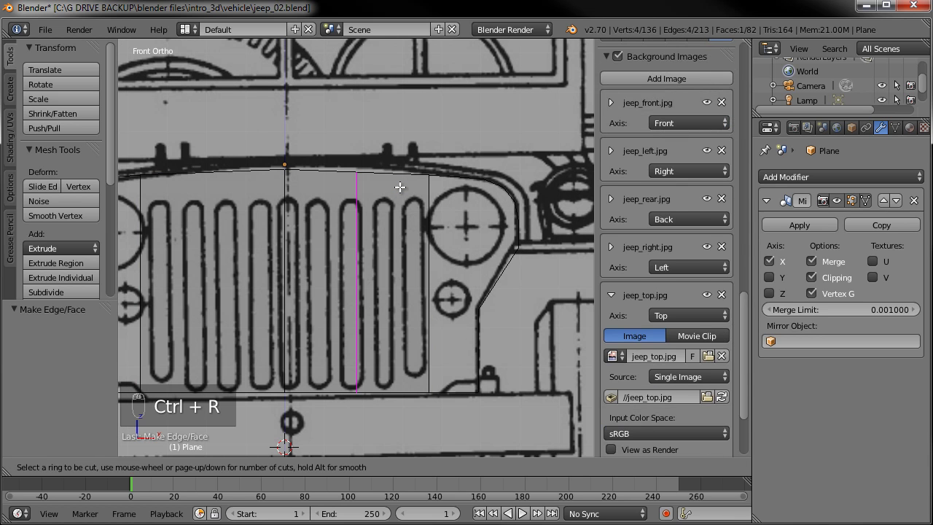
click(400, 187)
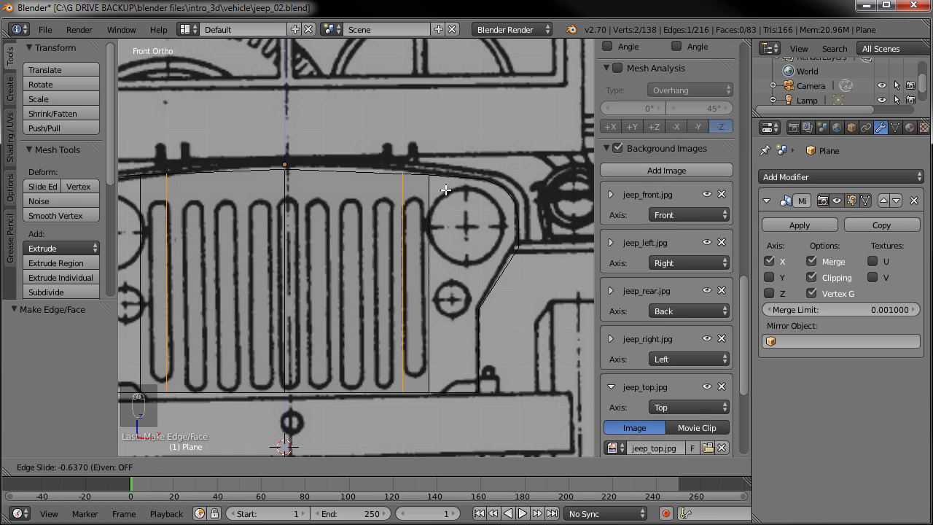
click(445, 190)
- Move the grille face's outer vertical edge inward by X -0.011 to the outermost slot's outer side
key(a)
key(b)
drag(440, 164, 413, 416)
drag(478, 283, 474, 283)
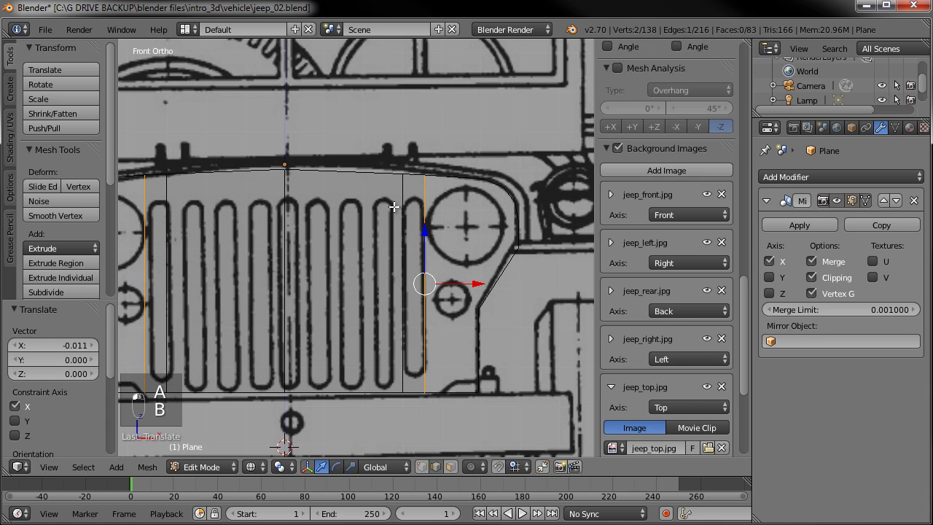
- Add seven more vertical loop cuts along the sides of the remaining grille slots, working inward to the centre slot
key(ctrl+r)
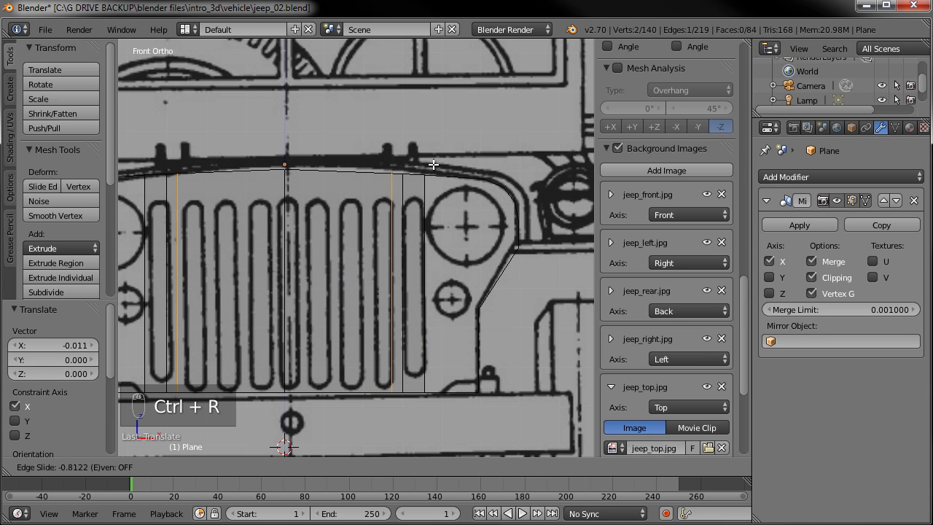
click(378, 153)
right_click(378, 153)
key(ctrl+r)
click(361, 153)
click(400, 156)
key(ctrl+r)
click(348, 158)
click(370, 162)
key(ctrl+r)
click(316, 160)
click(334, 158)
key(ctrl+r)
click(328, 172)
click(327, 172)
key(ctrl+r)
click(306, 170)
click(306, 166)
key(ctrl+r)
click(296, 169)
click(293, 171)
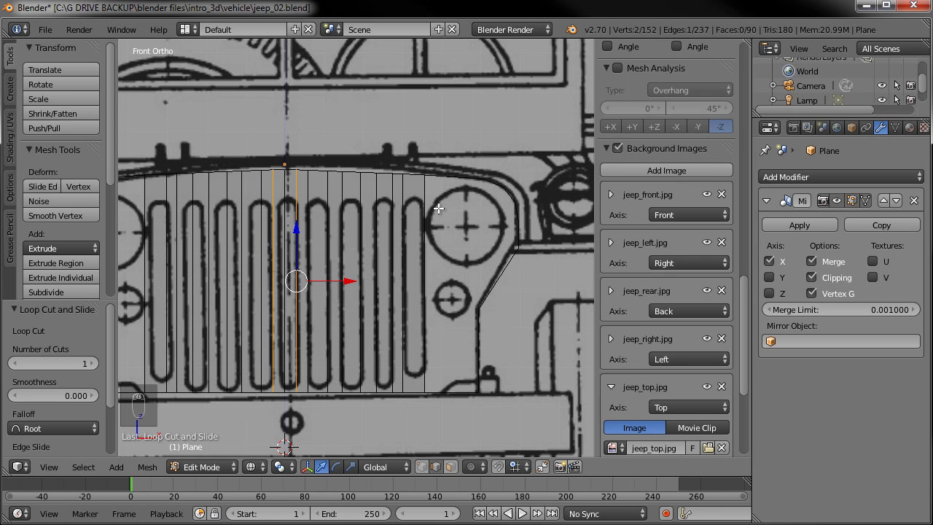
- Add two horizontal loop cuts across the grille strips, one at the slots' upper ends and one at their lower ends
key(ctrl+r)
click(304, 182)
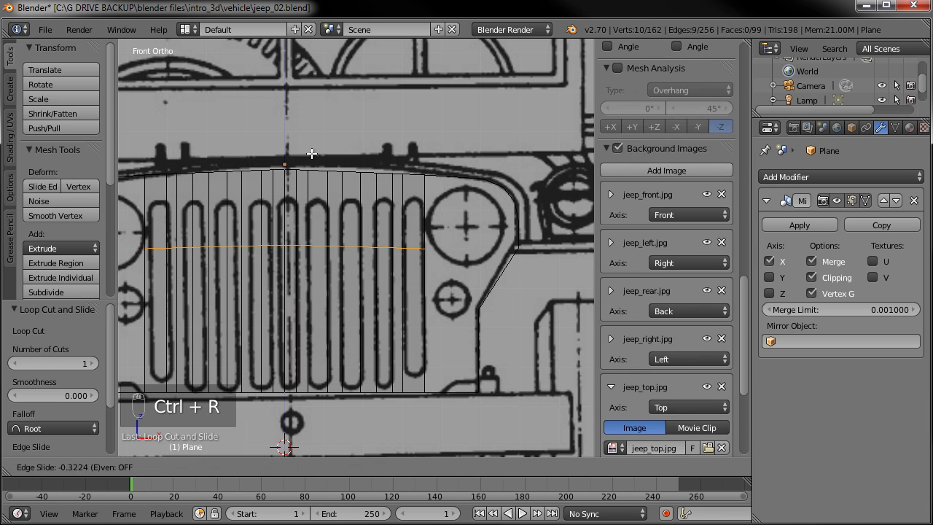
click(313, 115)
key(ctrl+r)
click(430, 336)
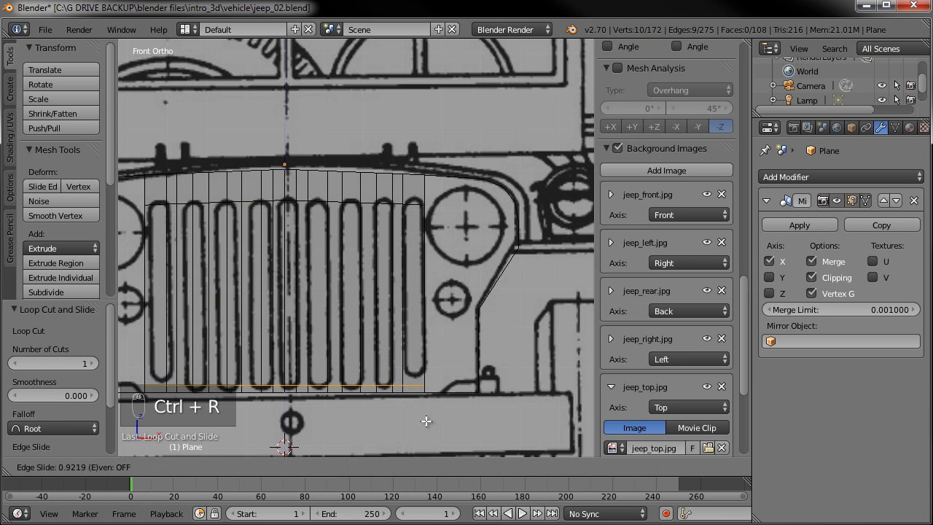
click(427, 421)
- Raise the lower edge of the outermost grille slot by Z 0.028 to match the slot's lower end
right_click(342, 387)
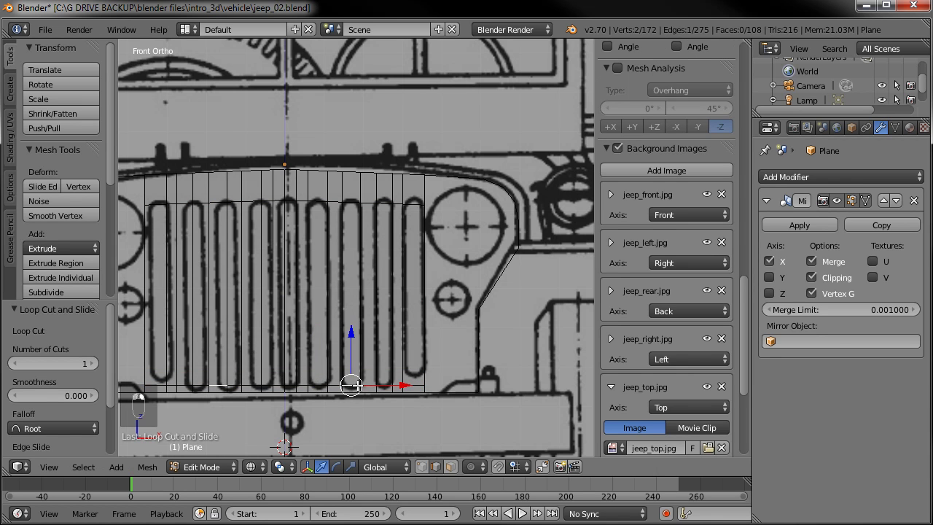
click(353, 353)
right_click(417, 374)
key(g)
key(z)
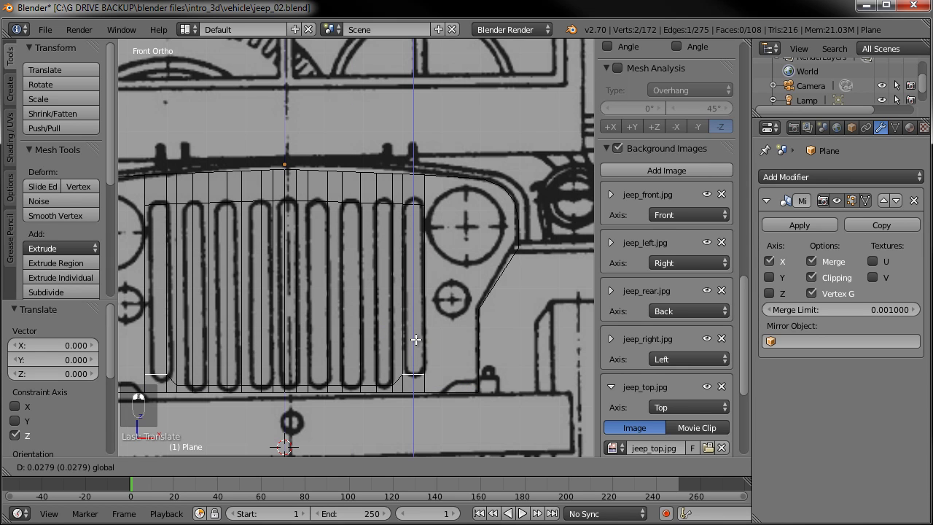
click(416, 339)
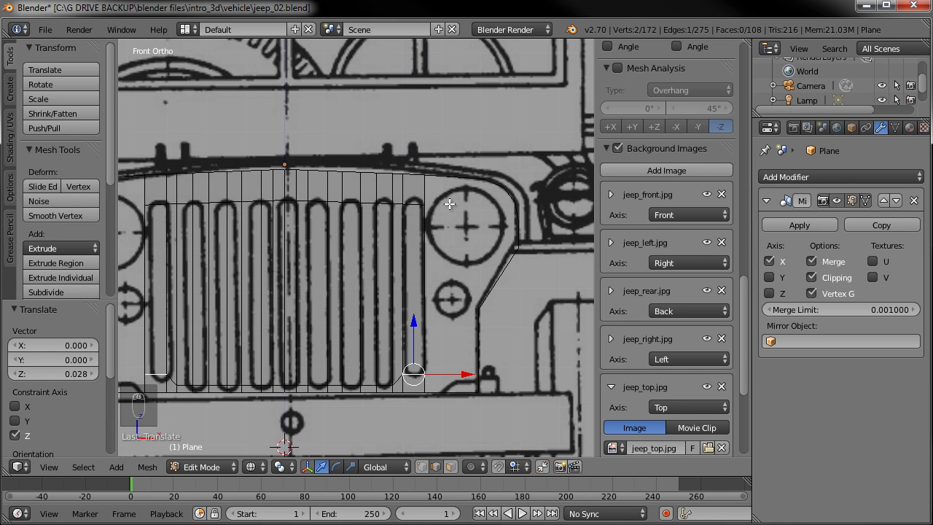
- Switch to vertex selection and hide the jeep_front.jpg background image
shift+middle_drag(466, 225, 411, 231)
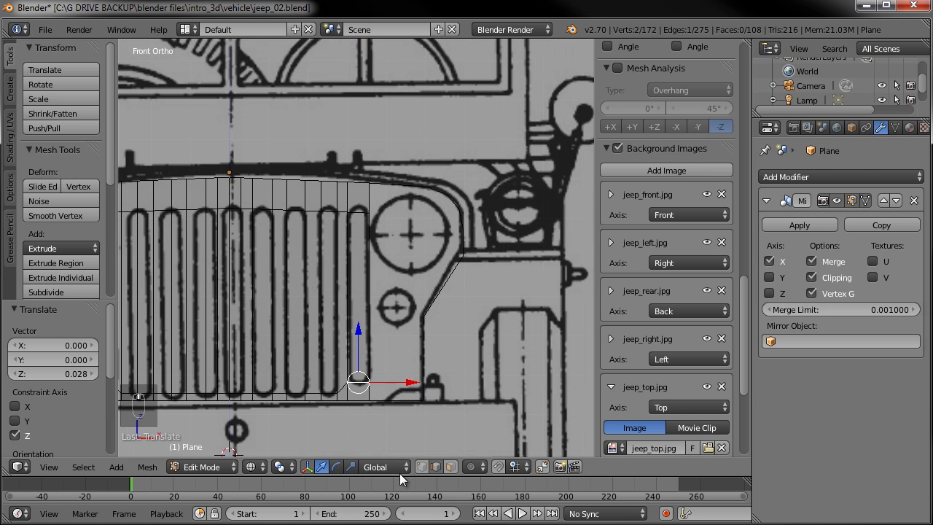
click(422, 466)
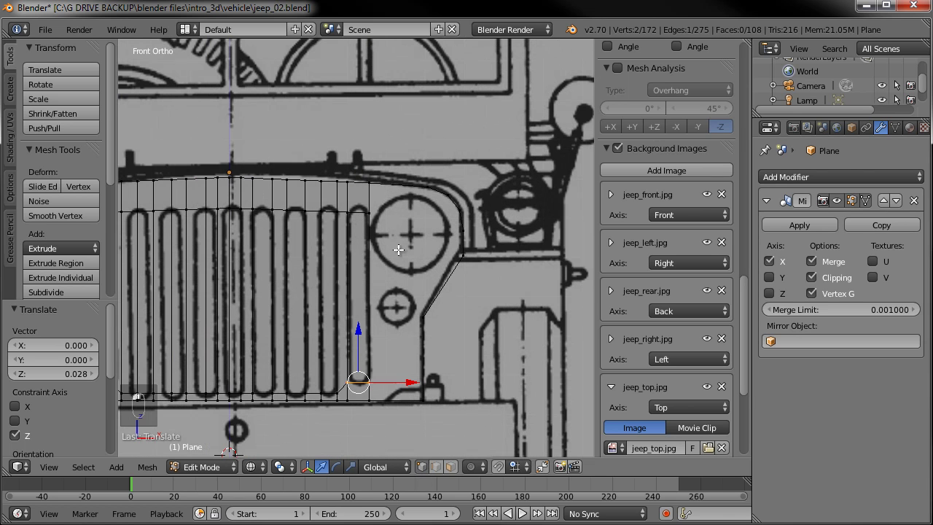
click(706, 195)
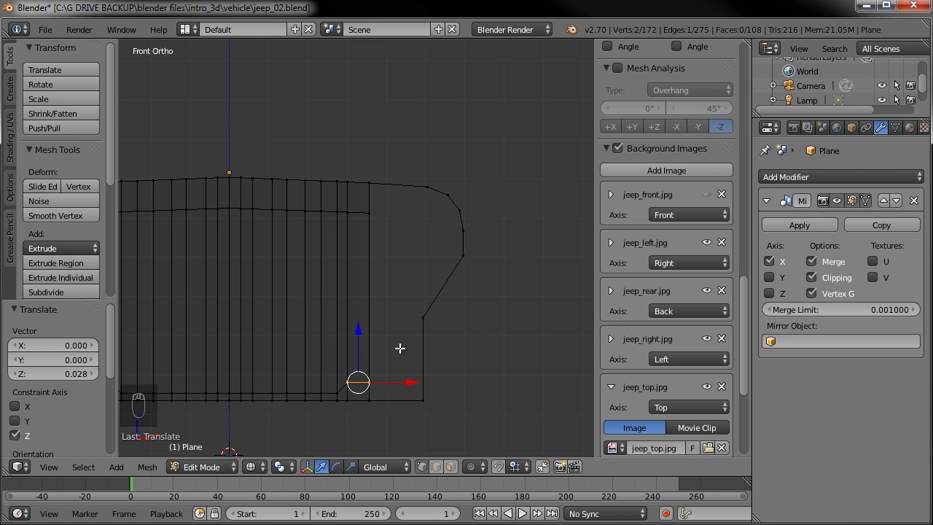
- Add a horizontal loop cut across the grille strips near the height of the outline's lower bend and flatten it with a Z scale of 0
key(ctrl+r)
click(375, 307)
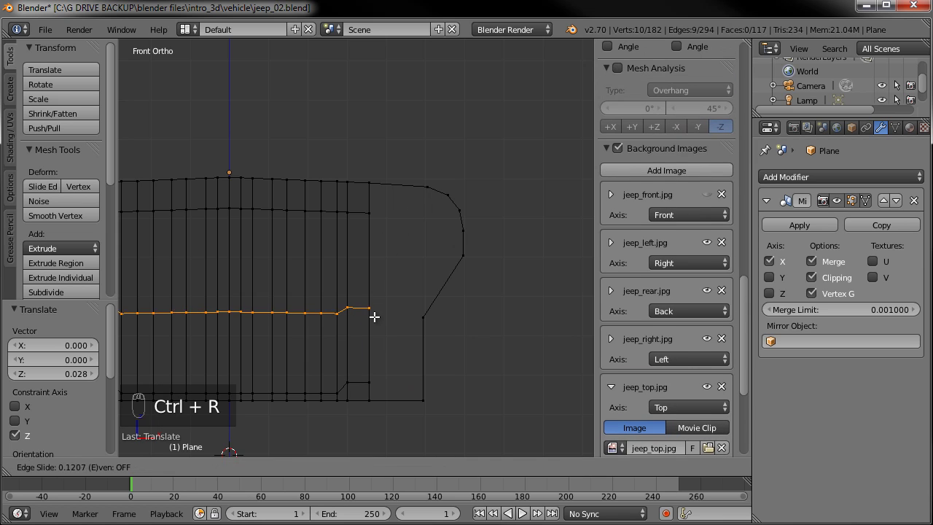
click(374, 321)
key(s)
key(y)
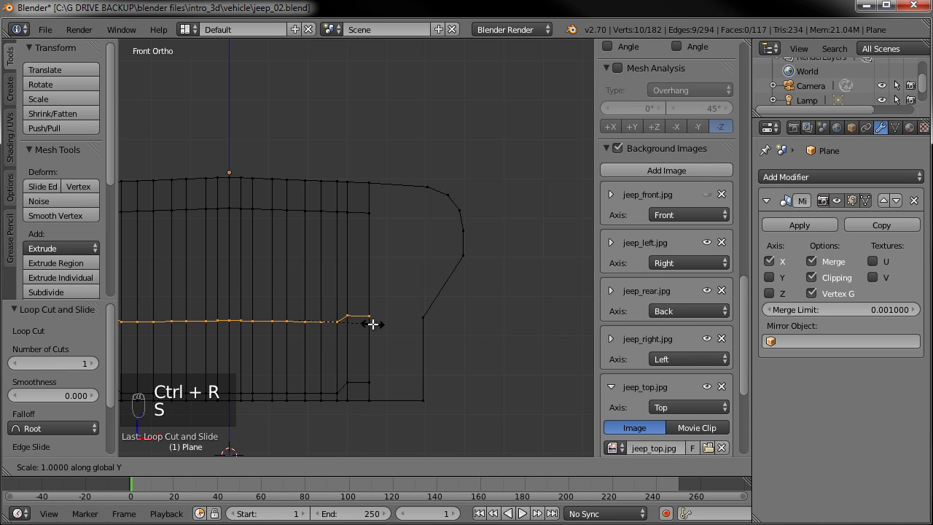
key(z)
key(0)
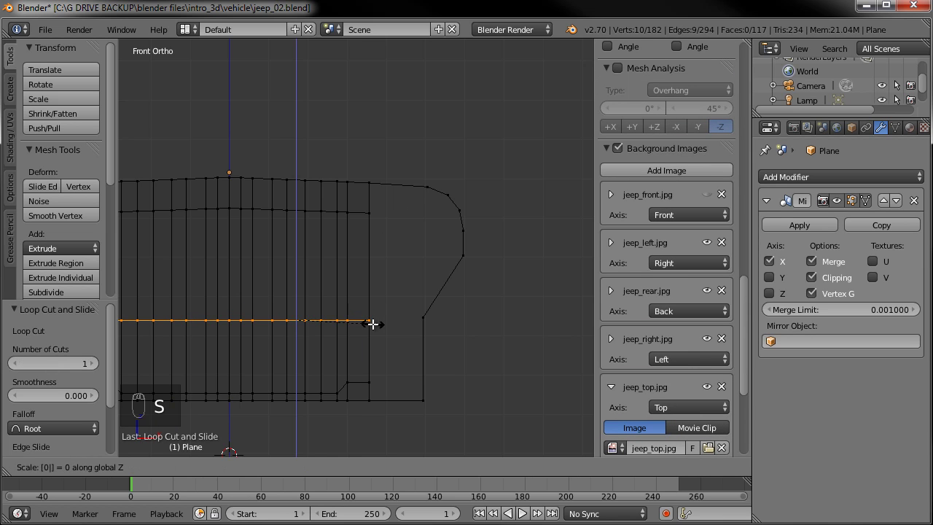
key(0)
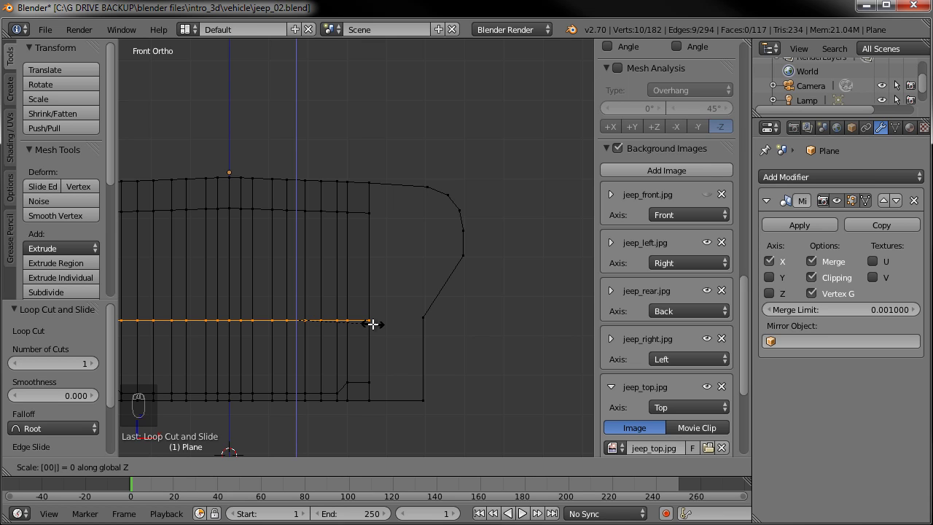
key(Return)
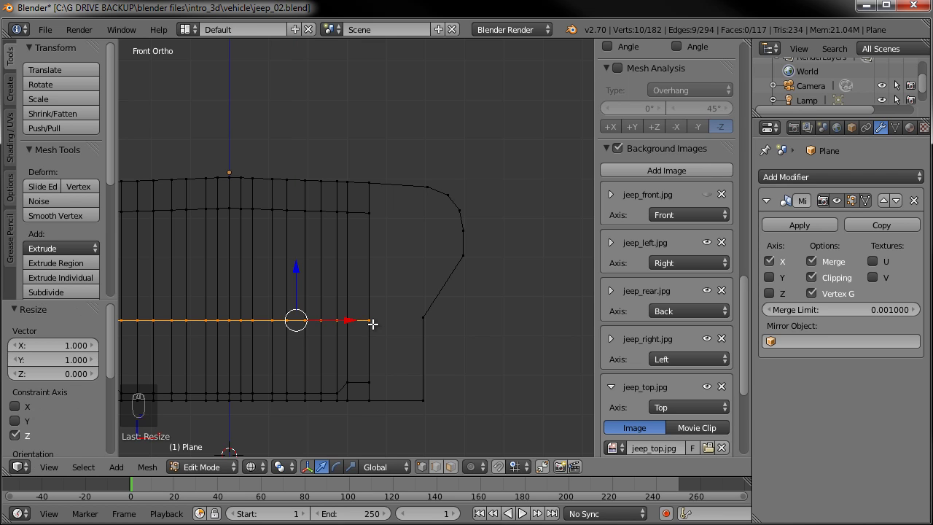
- Subdivide the outline's lower vertical outer edge once and move the new vertex down by Z -0.056, level with the outermost slot's lower edge
right_click(431, 380)
shift+right_click(433, 317)
key(w)
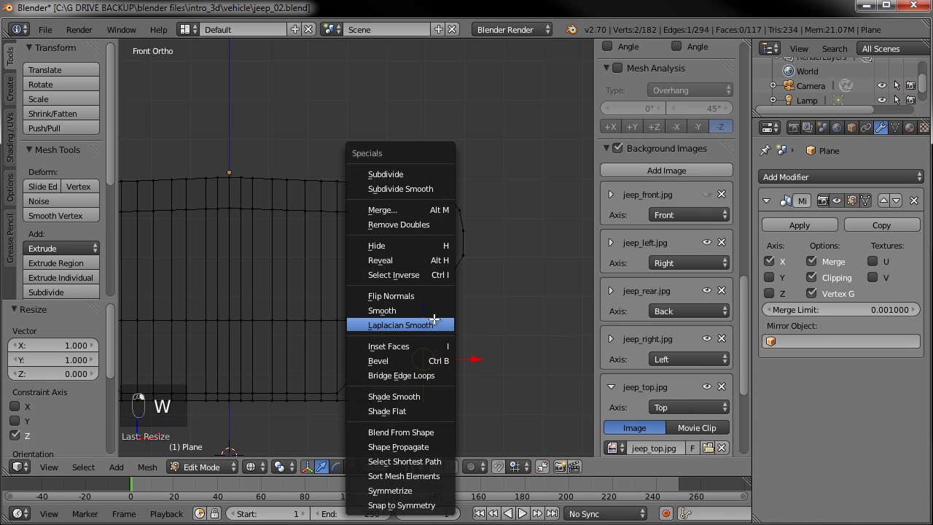
click(391, 170)
right_click(423, 358)
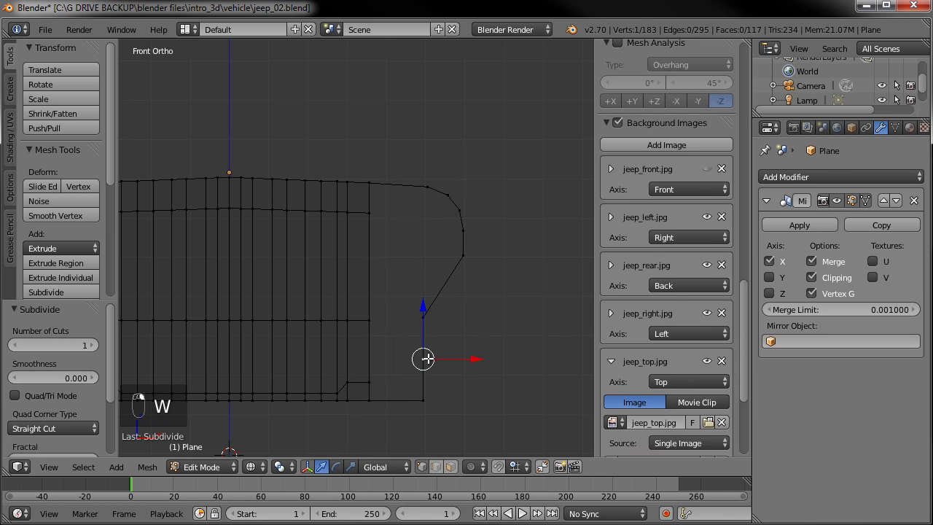
drag(423, 318, 426, 336)
- Fill a face at the panel's lower outer corner between the outermost grille strip and the outline
right_click(383, 395)
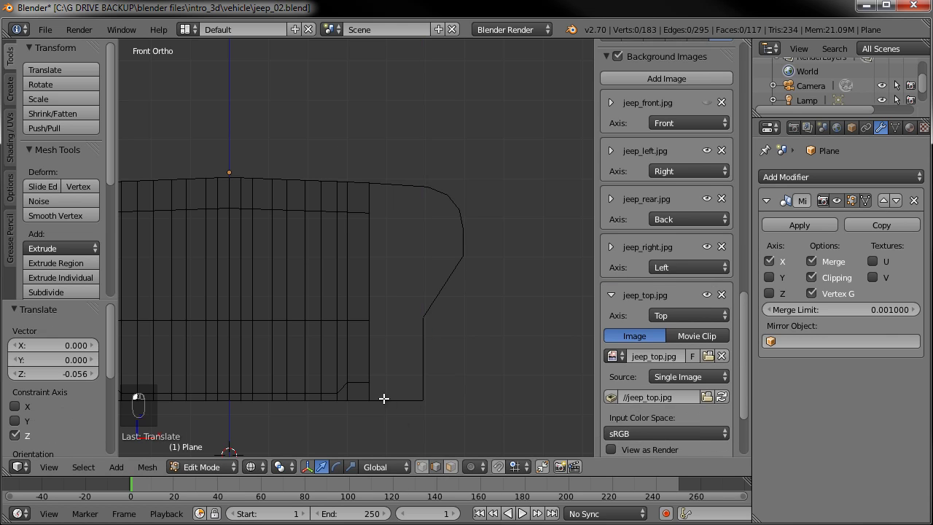
shift+right_click(422, 392)
key(f)
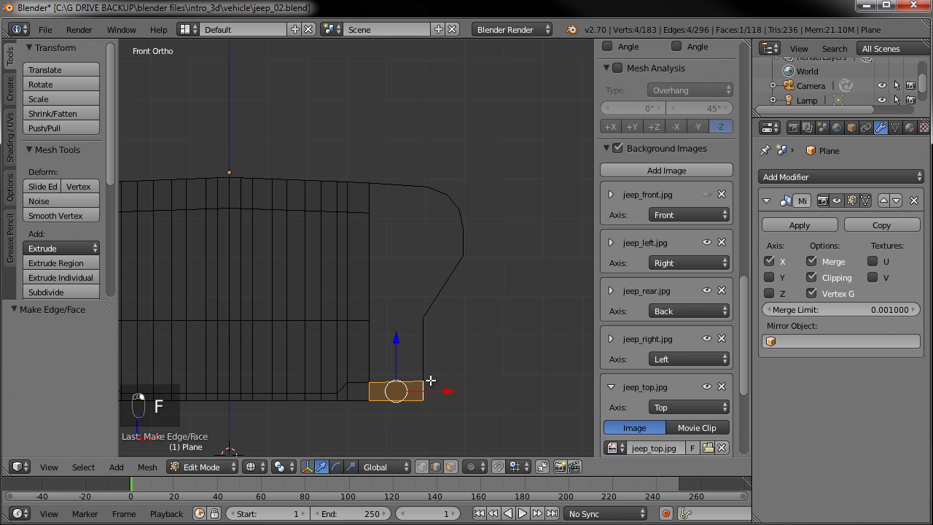
click(435, 467)
right_click(371, 354)
shift+right_click(424, 347)
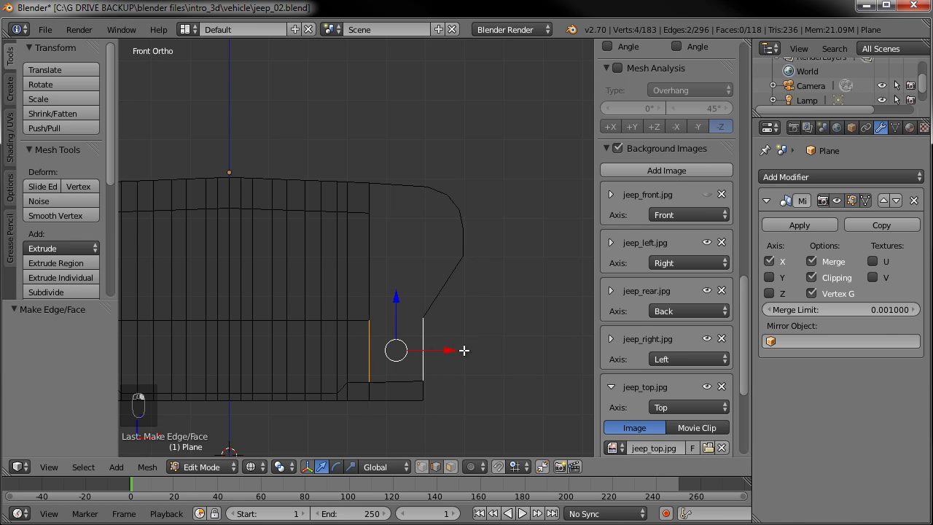
- Fill a four-vertex face above the lower corner face, between the grille strips and the outline's vertical outer edge
click(422, 467)
right_click(422, 380)
shift+right_click(369, 381)
shift+right_click(368, 319)
shift+right_click(423, 317)
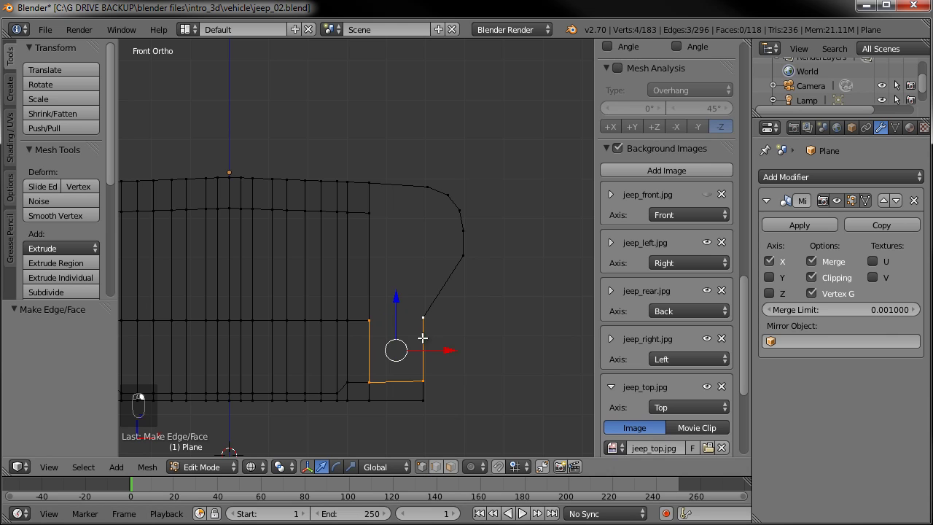
key(f)
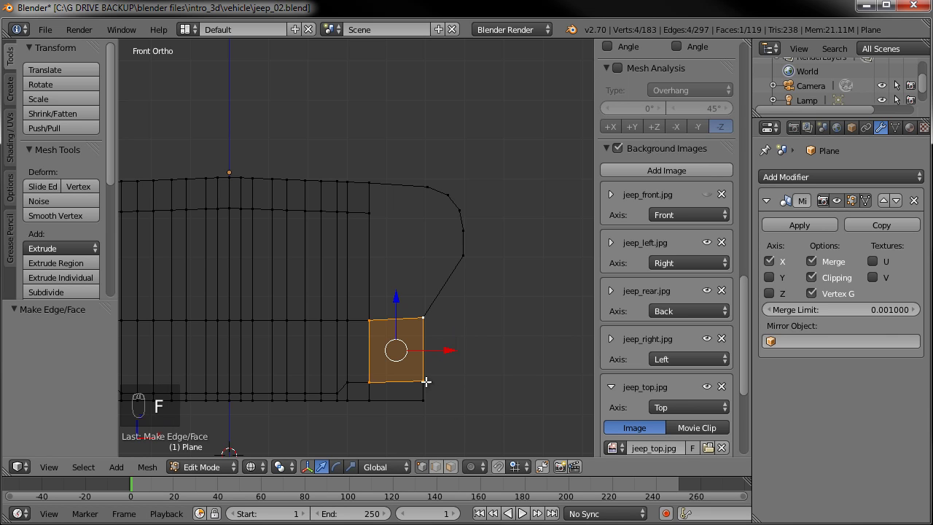
- Flatten the outermost slot's lower edge together with the shared edge of the two new outer faces using a Z scale of 0
key(a)
key(b)
drag(437, 375, 366, 388)
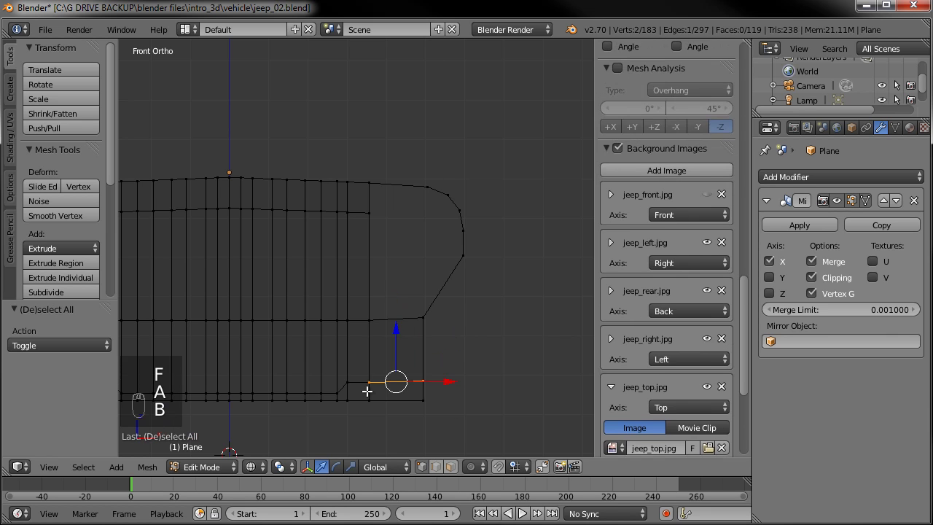
key(s)
click(367, 387)
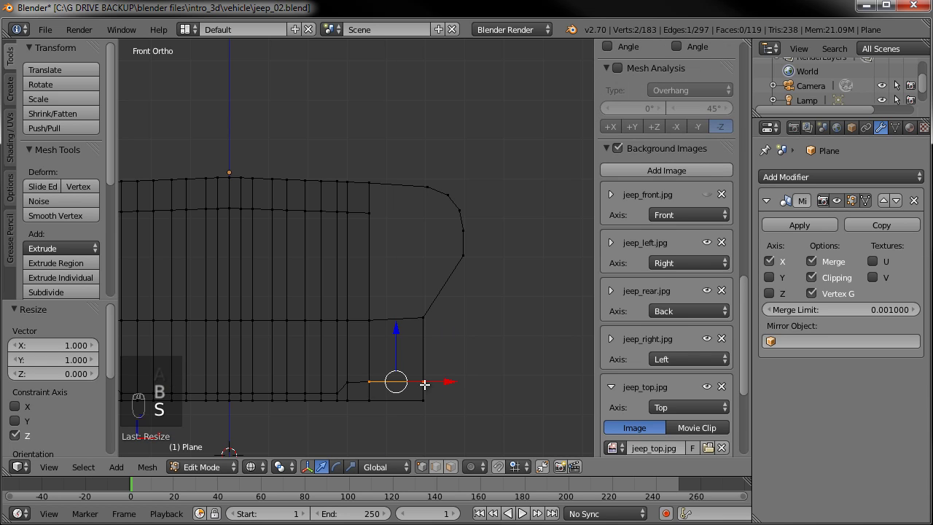
key(a)
key(b)
drag(447, 371, 343, 388)
key(s)
key(z)
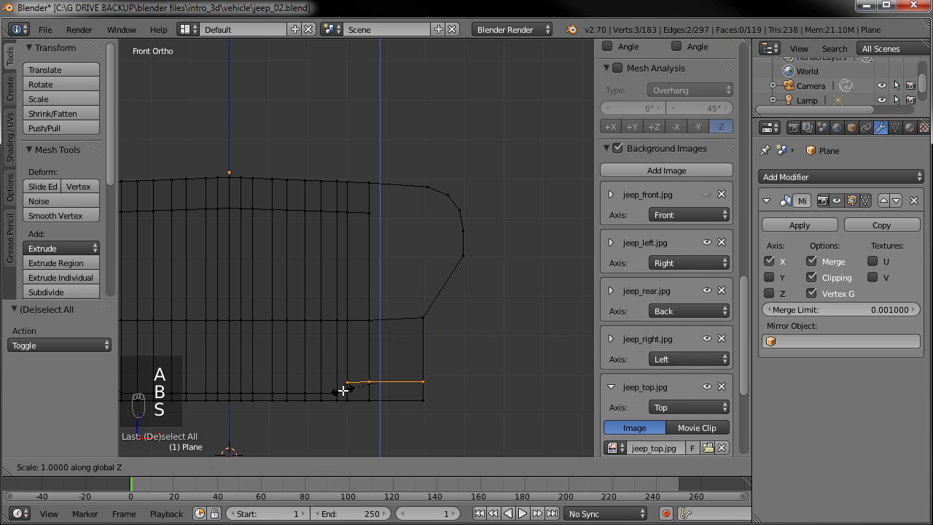
key(0)
key(Return)
- Select the middle horizontal edge loop and raise it by Z 0.007 to line up with the outline's lower bend
scroll(416, 367, up, 2)
scroll(392, 343, down, 2)
alt+right_click(345, 317)
alt+right_click(358, 319)
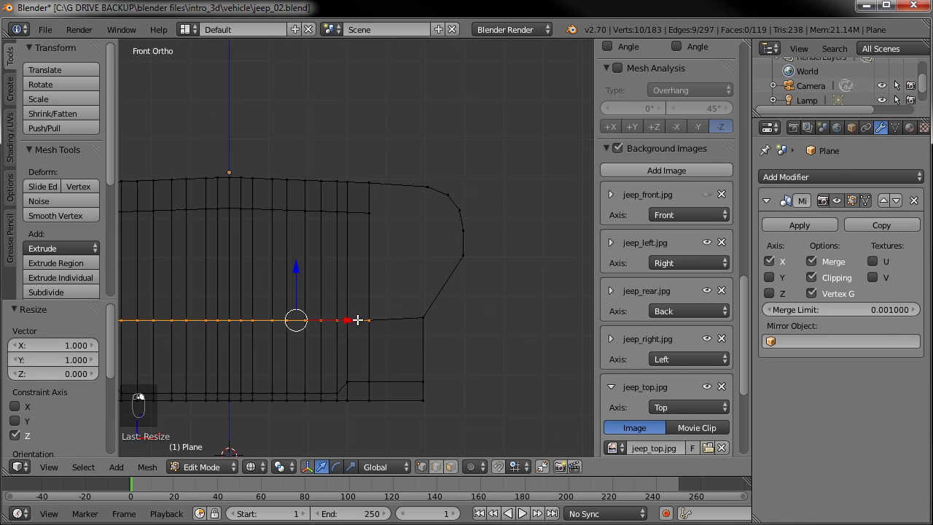
drag(299, 273, 298, 270)
- Extrude the outline's vertex at the start of its upper curve down by Z -0.068 and fill the face between it and the outermost strip
scroll(441, 371, up, 1)
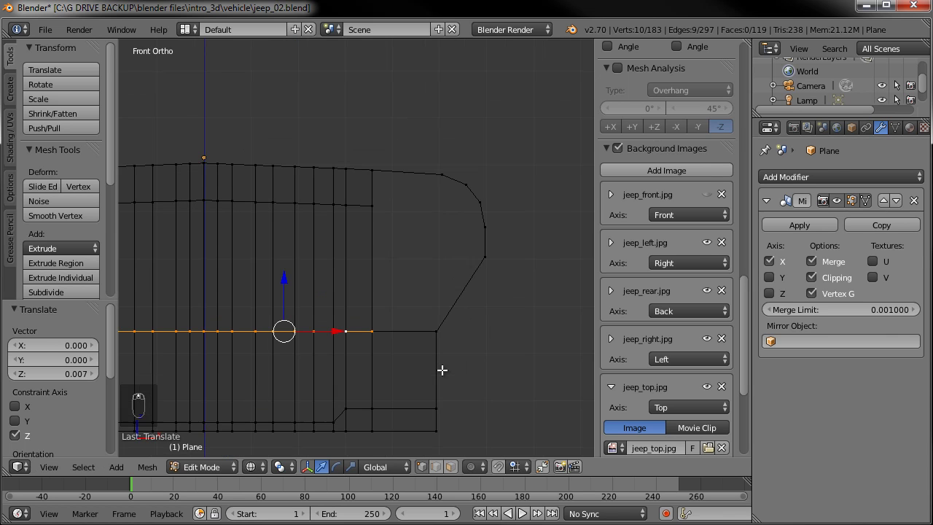
shift+middle_drag(476, 339, 448, 347)
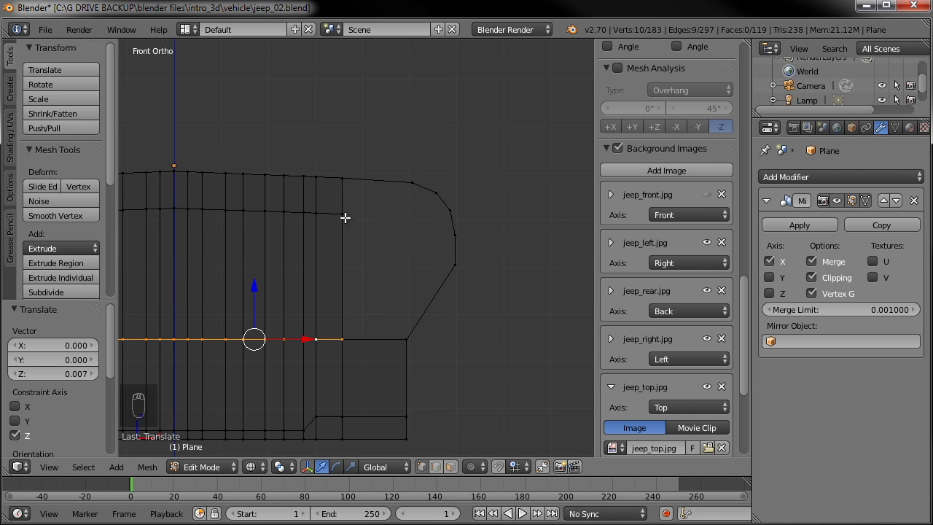
right_click(412, 188)
key(e)
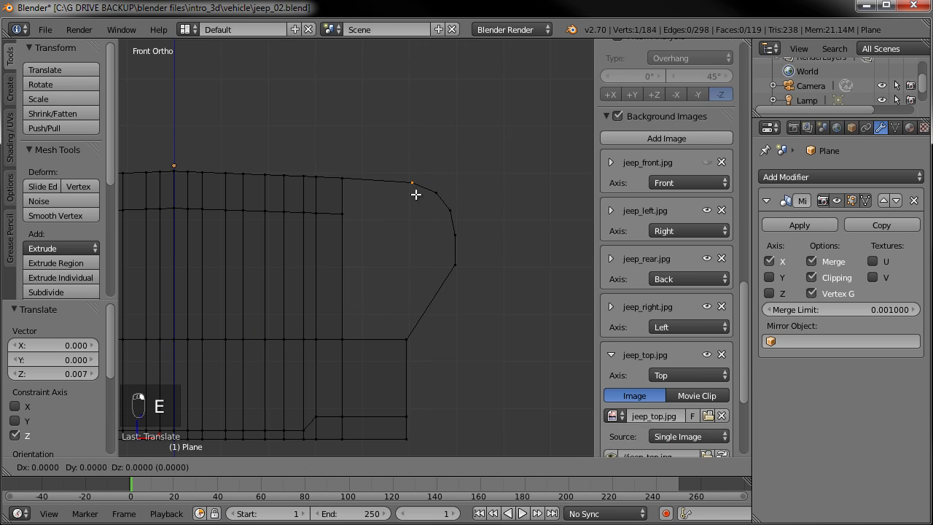
key(z)
click(413, 225)
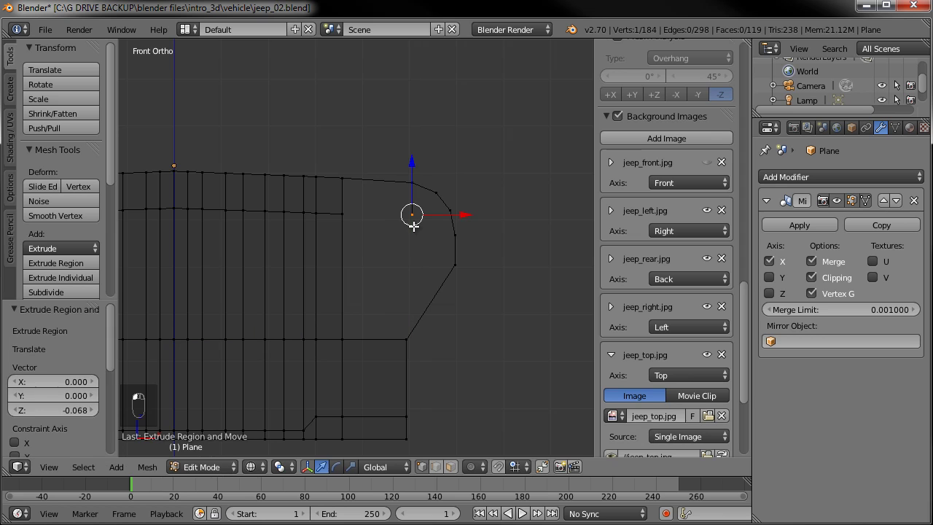
shift+right_click(354, 181)
shift+right_click(409, 181)
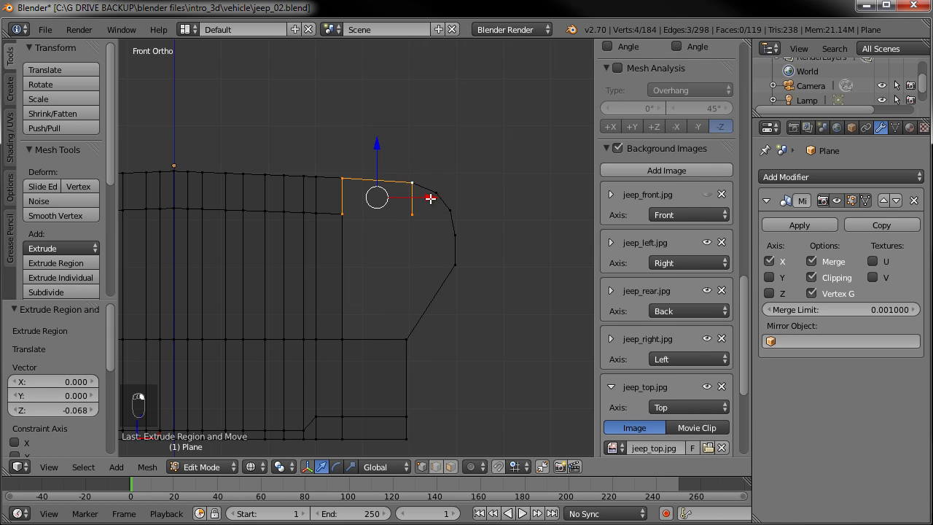
key(f)
- Fill the tall face between the extruded vertex, the outline's lower bend and the outermost grille strip
right_click(413, 219)
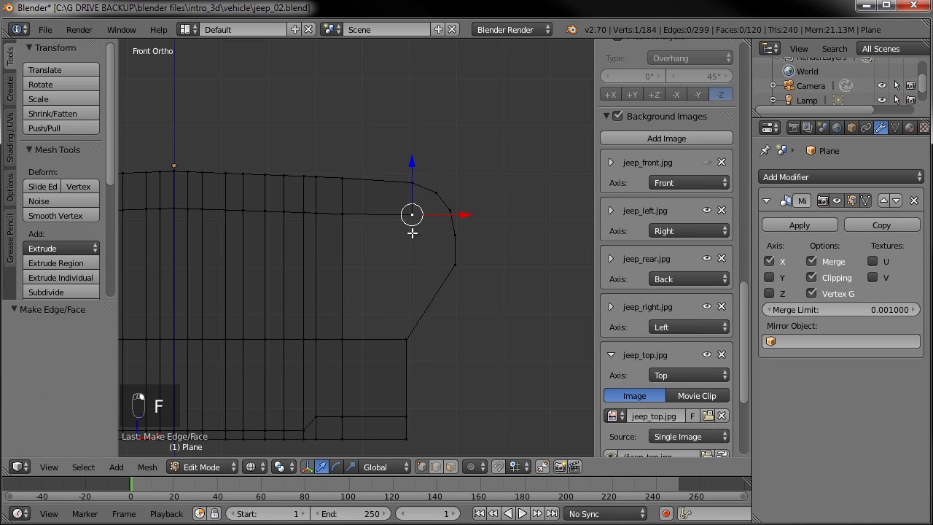
shift+right_click(402, 330)
shift+right_click(343, 333)
shift+right_click(350, 212)
key(f)
- Fill a four-vertex face in the upper outer corner between the first three curve vertices and the extruded vertex
shift+middle_drag(438, 269, 409, 282)
scroll(387, 280, up, 3)
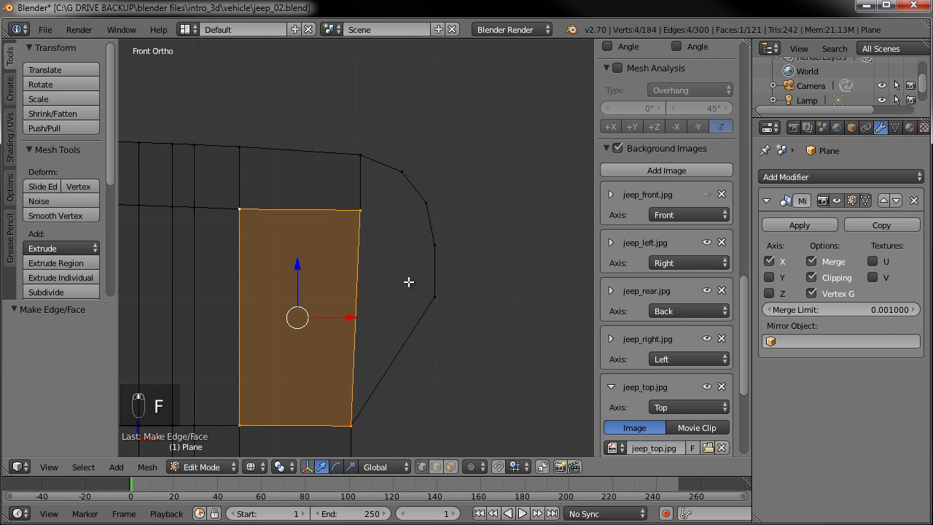
right_click(430, 206)
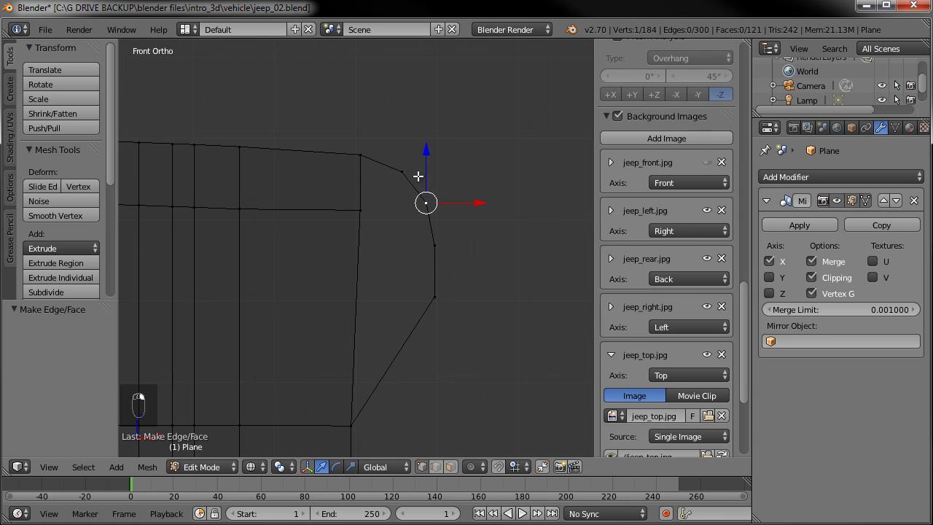
shift+right_click(403, 170)
shift+right_click(361, 153)
shift+right_click(361, 210)
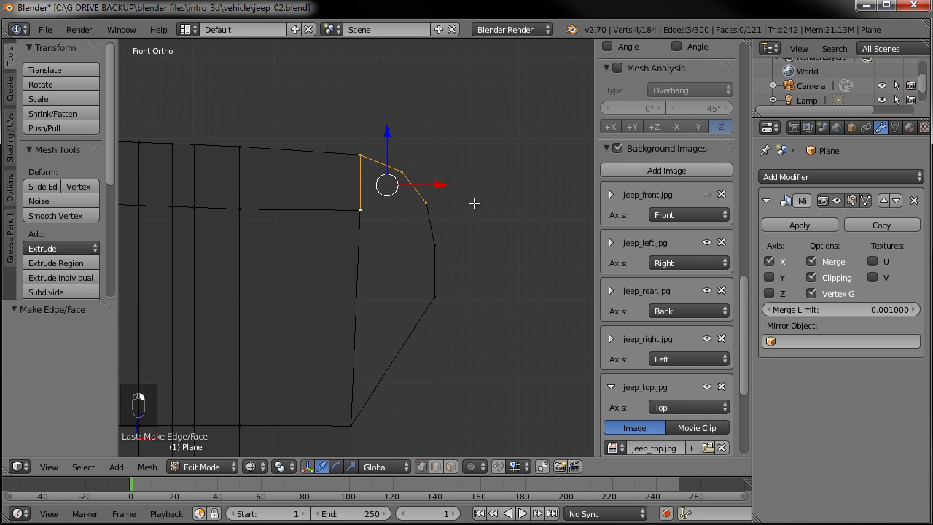
key(f)
- Add a horizontal loop cut through the tall faces and slide it up level with the curve's fourth vertex
scroll(440, 273, down, 1)
shift+middle_drag(441, 273, 459, 244)
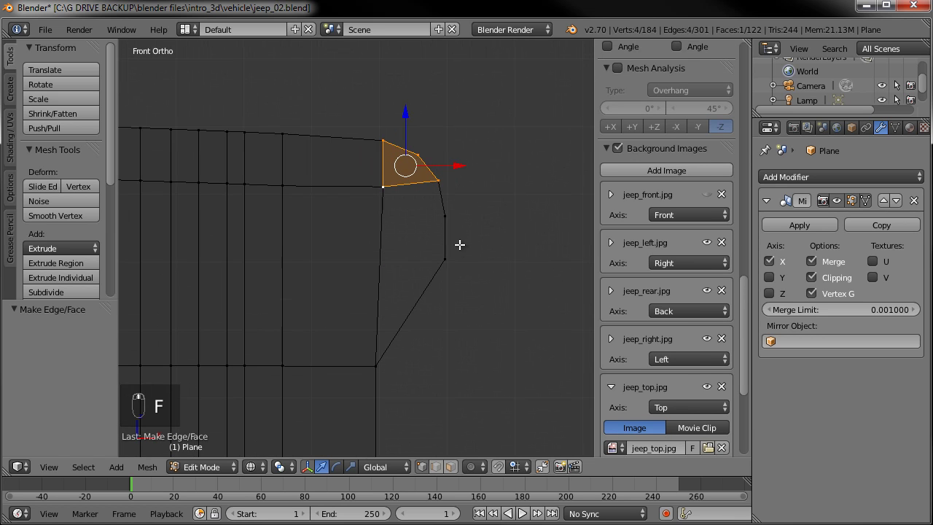
key(ctrl+r)
click(374, 243)
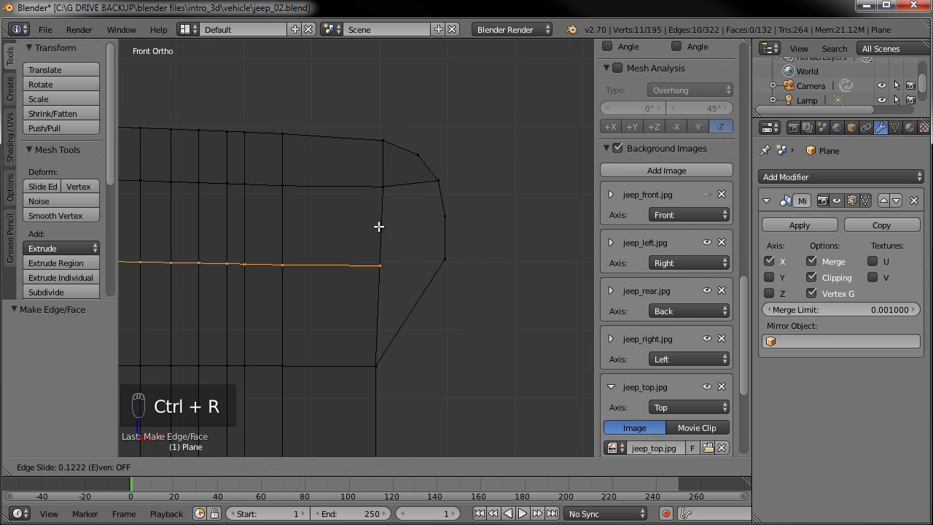
click(377, 188)
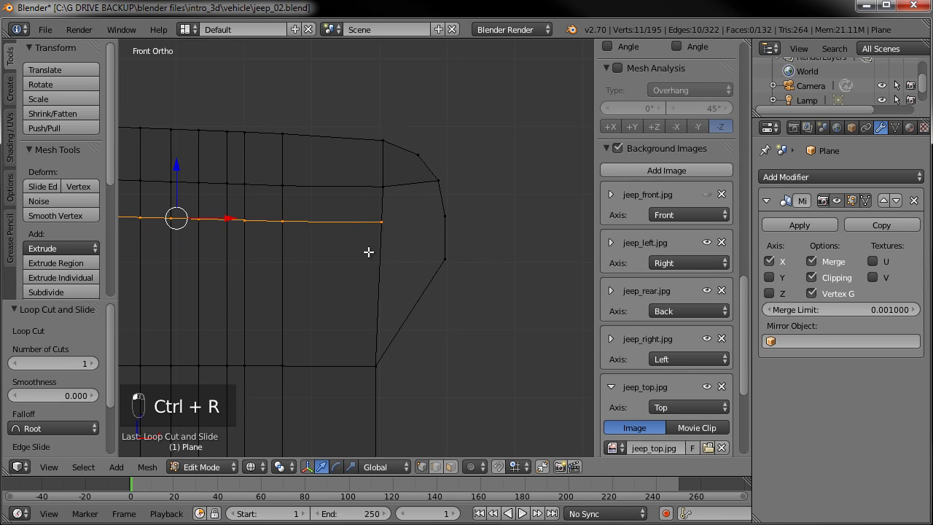
- Fill the face between the new loop's outer end and the outline's curve, directly beneath the upper corner face
right_click(444, 216)
shift+right_click(437, 181)
shift+right_click(382, 188)
shift+right_click(380, 222)
key(f)
- Fill the remaining outer face down to the outline's lower bend and deselect everything
right_click(445, 216)
shift+right_click(445, 258)
shift+right_click(376, 366)
key(f)
key(a)
scroll(427, 310, down, 2)
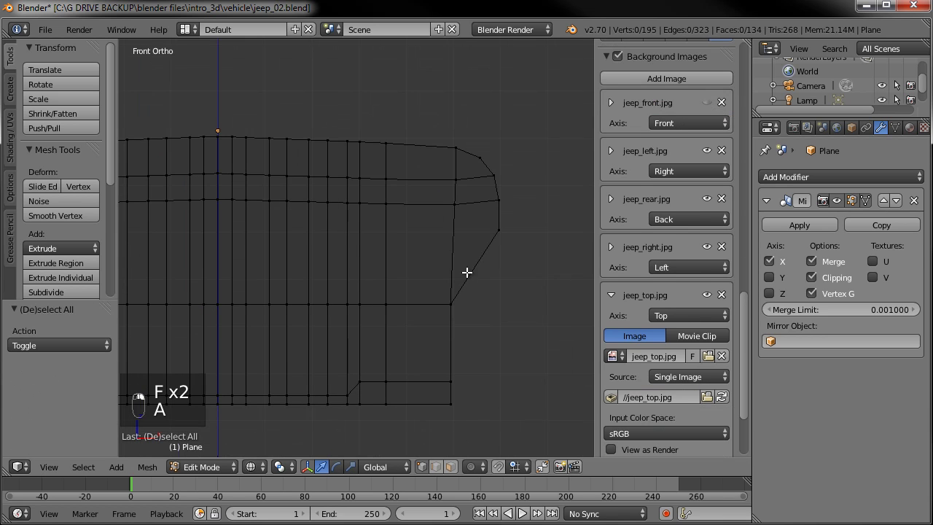
- Show the jeep_front.jpg background image again and select the three faces filling the outermost grille slot
scroll(325, 228, down, 2)
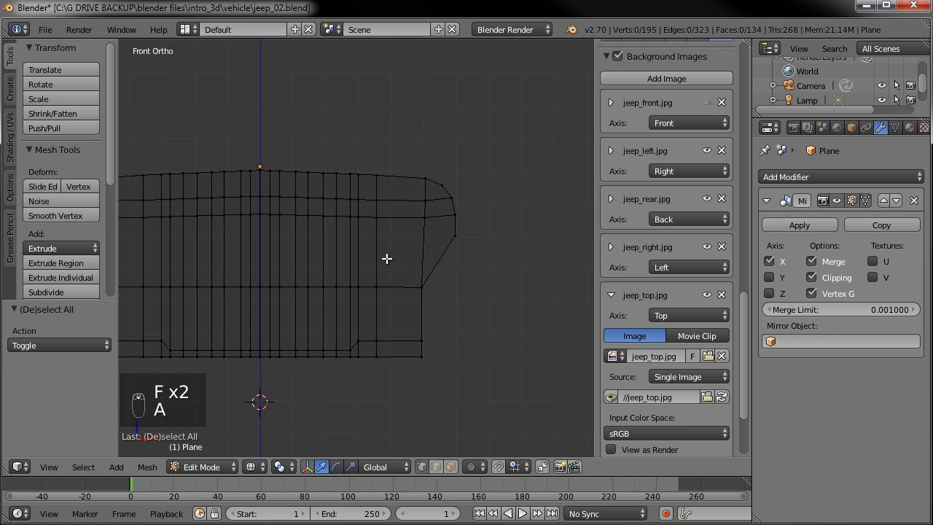
shift+middle_drag(386, 258, 446, 242)
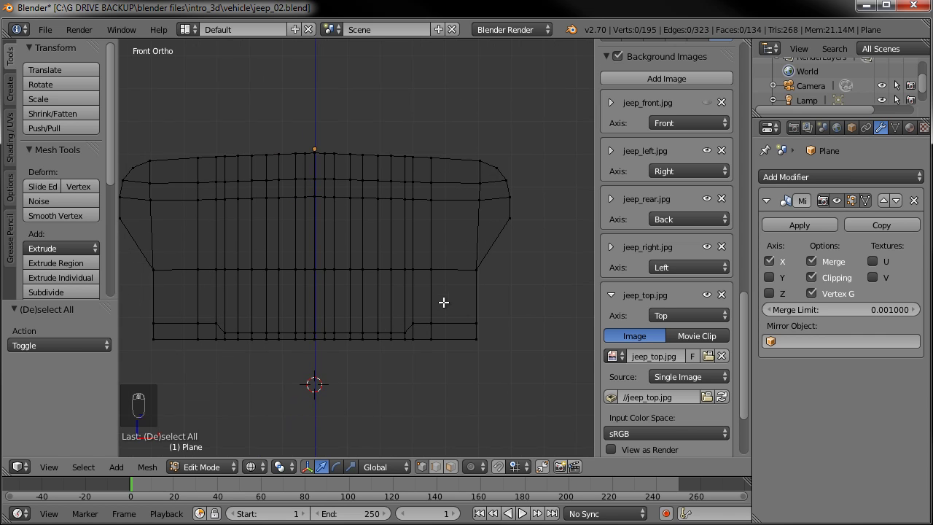
click(706, 102)
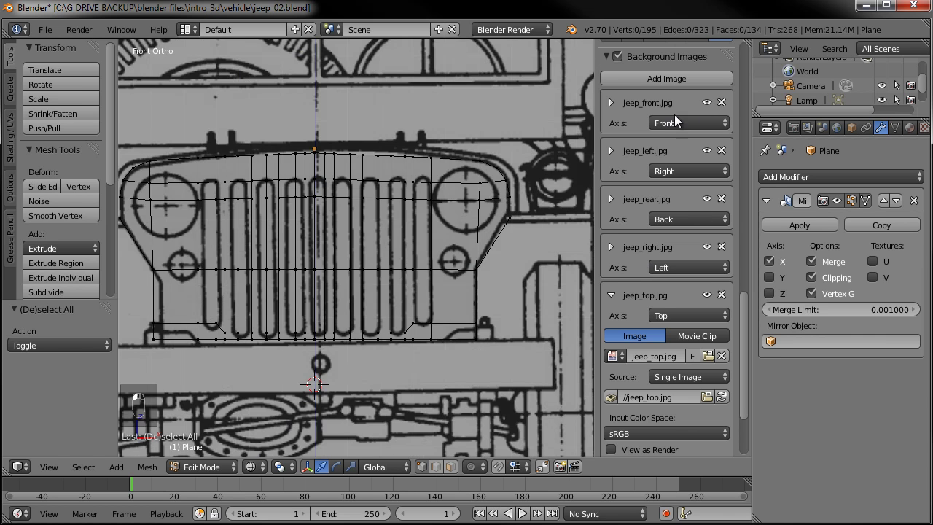
right_click(423, 192)
shift+right_click(422, 231)
shift+right_click(422, 299)
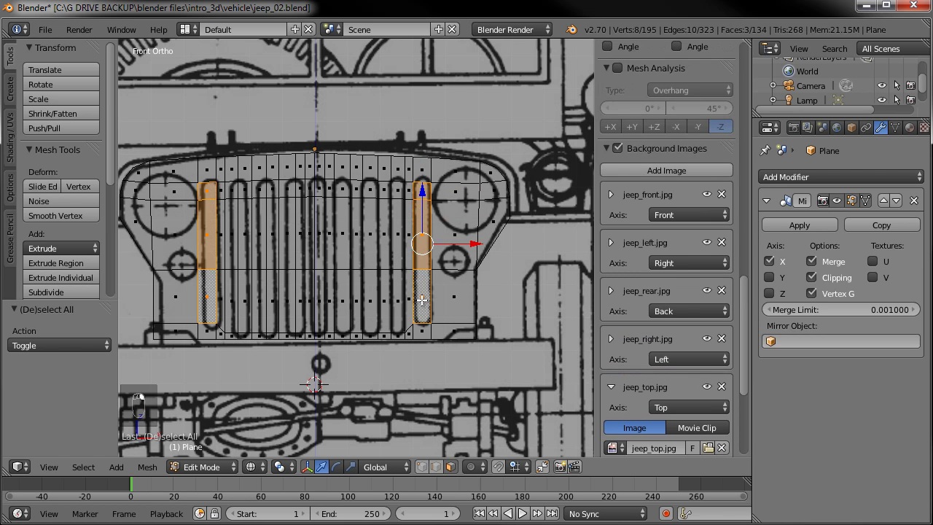
- Add a centred vertical loop cut through each of the four slot columns beside the middle slot
key(ctrl+r)
click(423, 158)
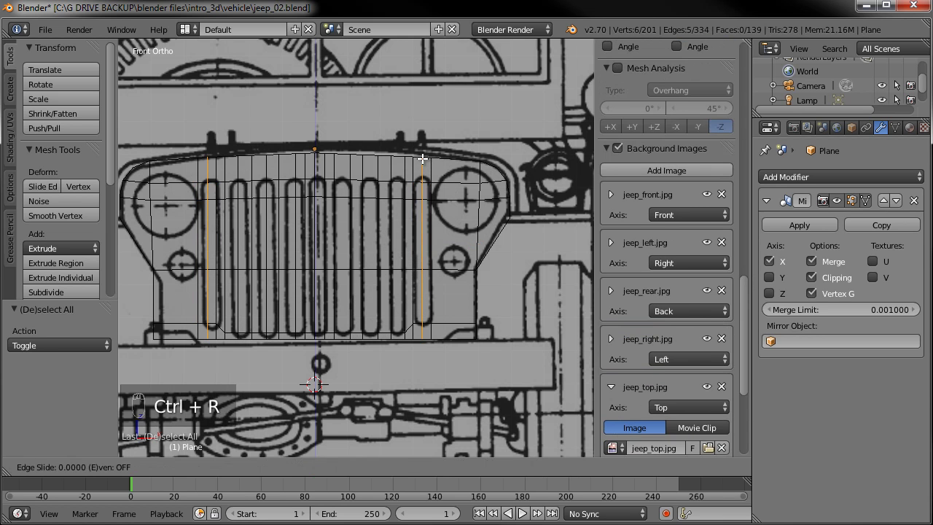
right_click(422, 158)
key(ctrl+r)
click(398, 157)
right_click(398, 156)
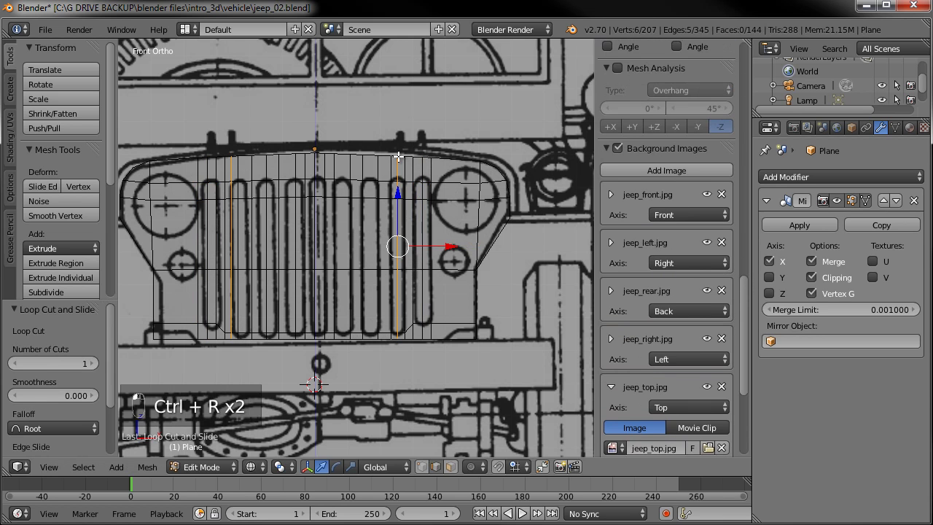
key(ctrl+r)
key(ctrl+r)
click(341, 154)
right_click(342, 154)
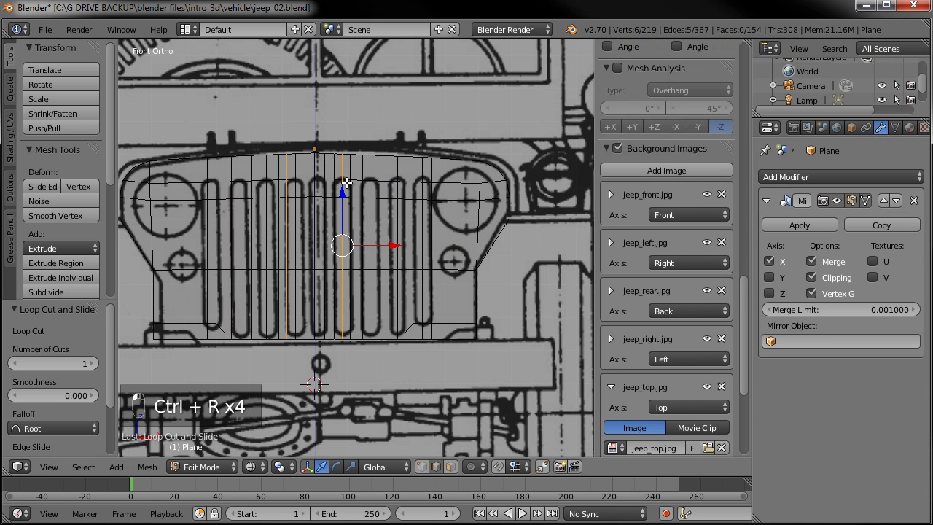
- Move the upper centre vertices of all the slots up 0.011 along Z to peak the slots' upper ends
scroll(346, 183, up, 1)
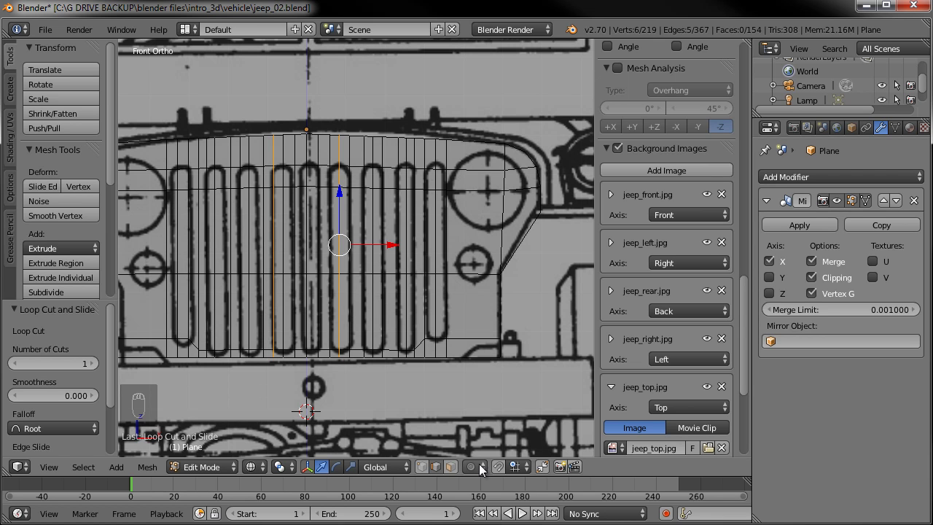
right_click(405, 351)
shift+right_click(400, 350)
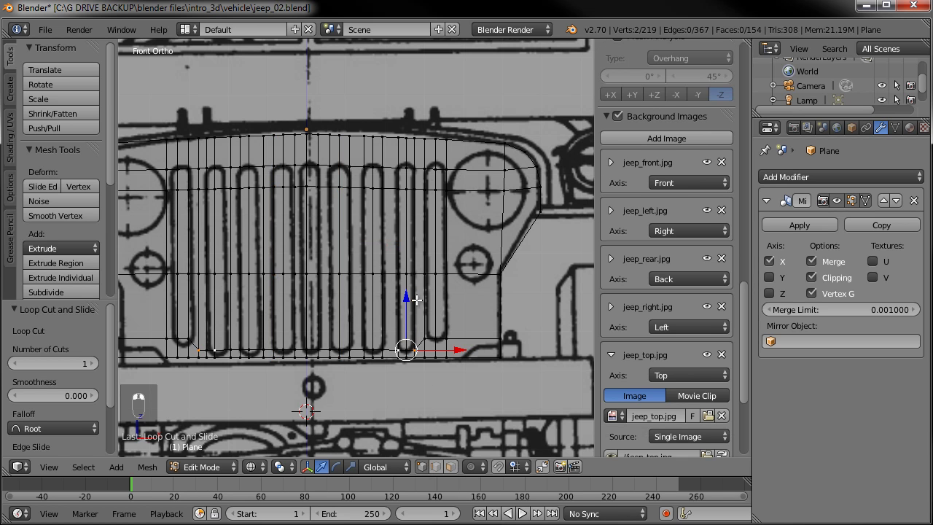
shift+right_click(402, 169)
right_click(407, 170)
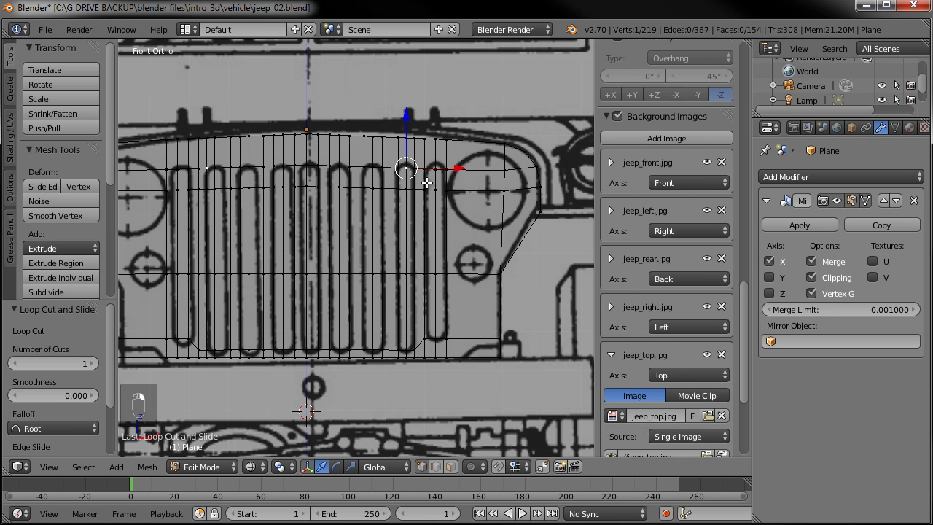
shift+right_click(374, 172)
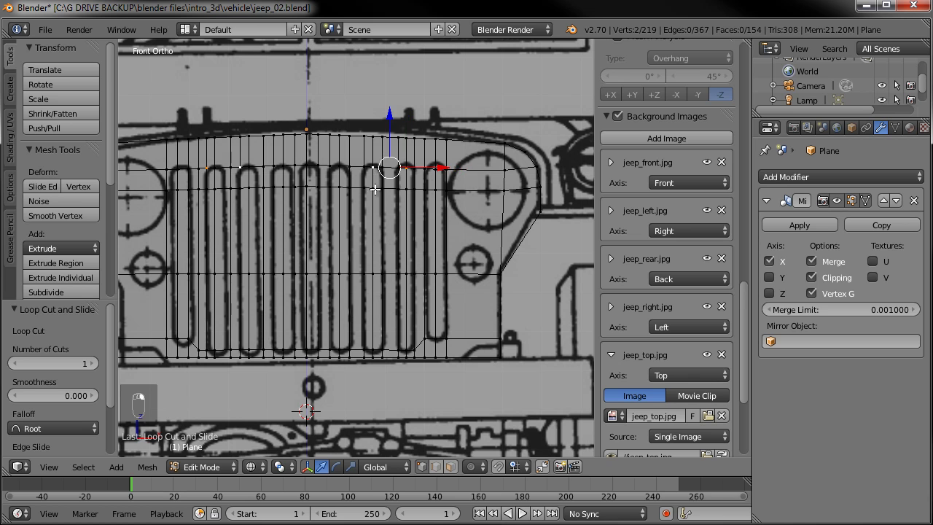
shift+right_click(340, 165)
shift+right_click(308, 167)
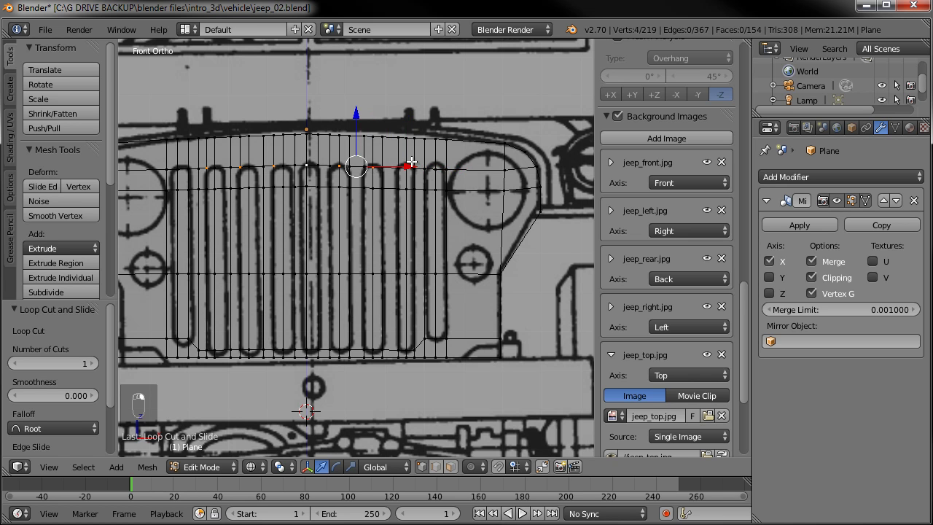
shift+right_click(440, 168)
drag(372, 122, 373, 118)
- Move the lower centre vertices of all the slots by -0.006 along Z to point the slots' lower ends
right_click(435, 339)
shift+right_click(406, 351)
shift+right_click(372, 350)
shift+right_click(340, 351)
shift+right_click(307, 350)
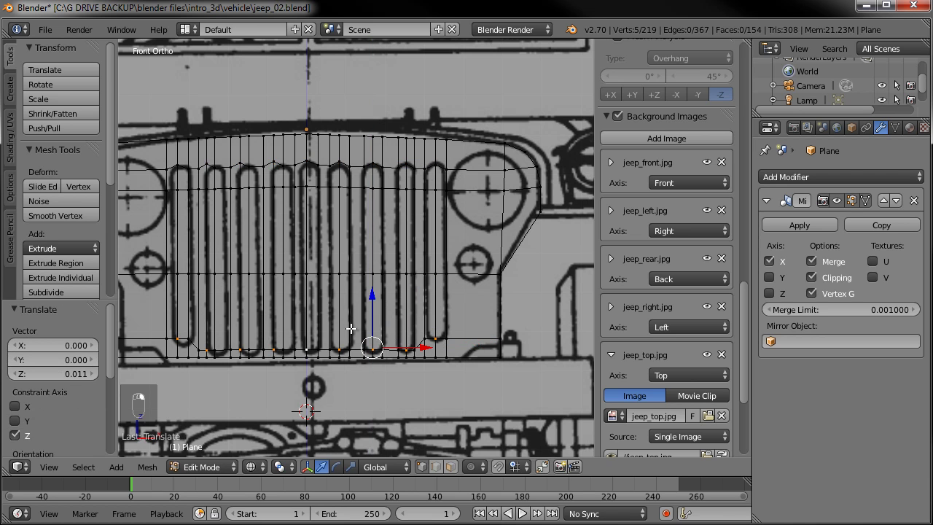
drag(379, 302, 373, 299)
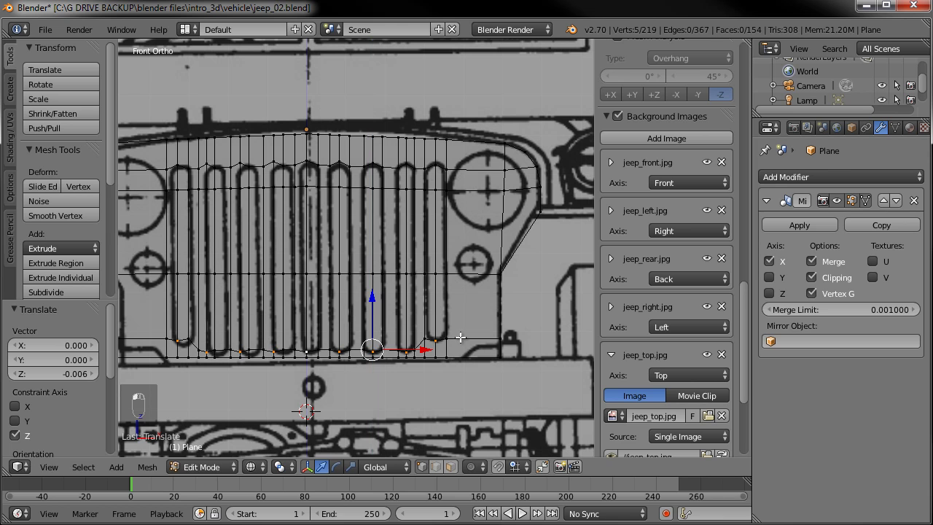
- Select all the faces inside the grille slots, from the outermost slot to the middle one, and delete the faces
click(450, 466)
right_click(440, 305)
shift+right_click(442, 233)
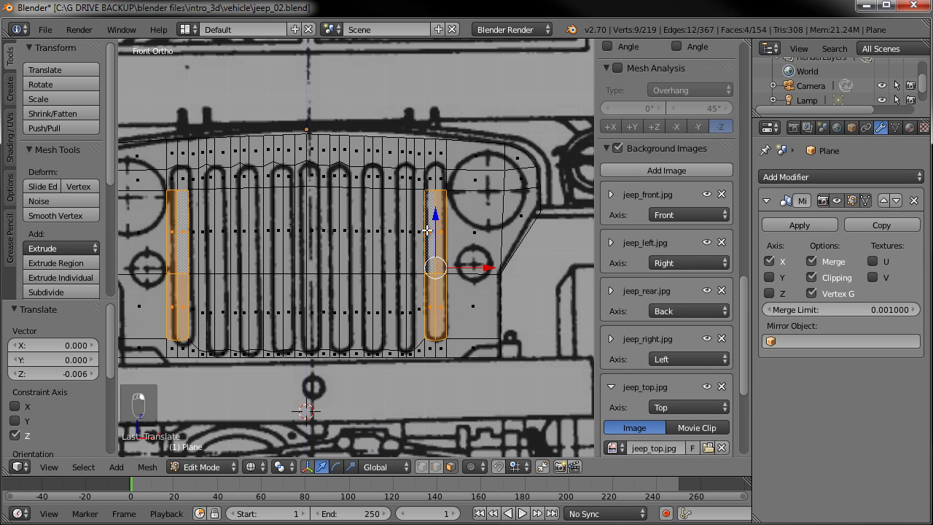
shift+right_click(435, 178)
shift+right_click(407, 179)
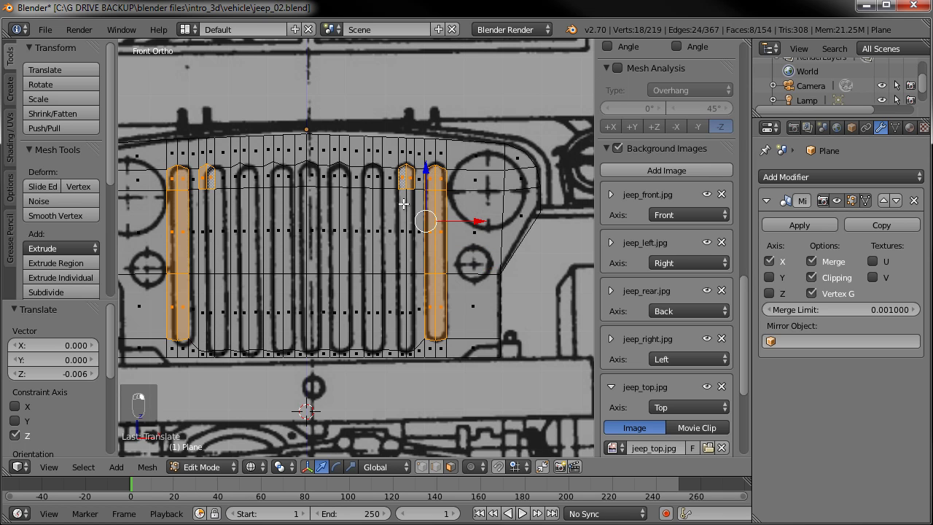
shift+right_click(404, 215)
shift+right_click(408, 248)
shift+right_click(406, 313)
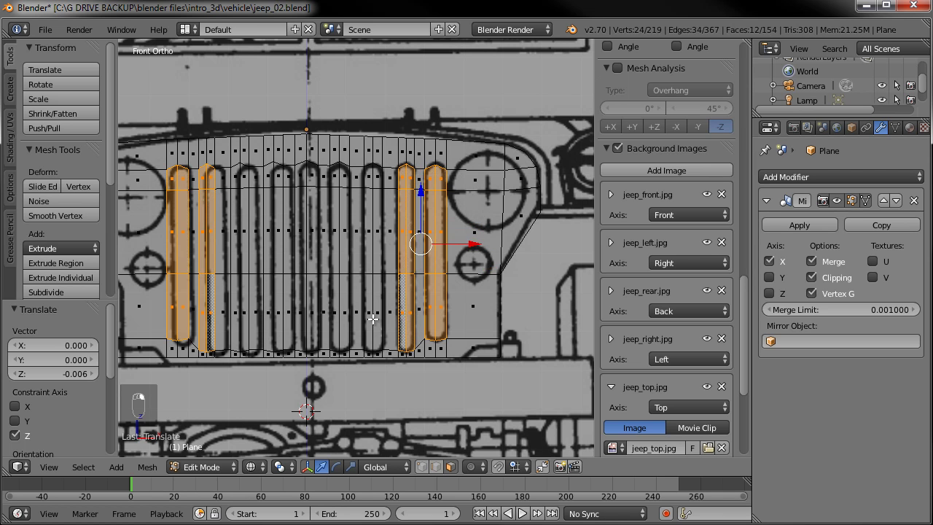
shift+right_click(375, 319)
shift+right_click(373, 316)
shift+right_click(376, 232)
shift+right_click(374, 204)
shift+right_click(371, 179)
shift+right_click(336, 177)
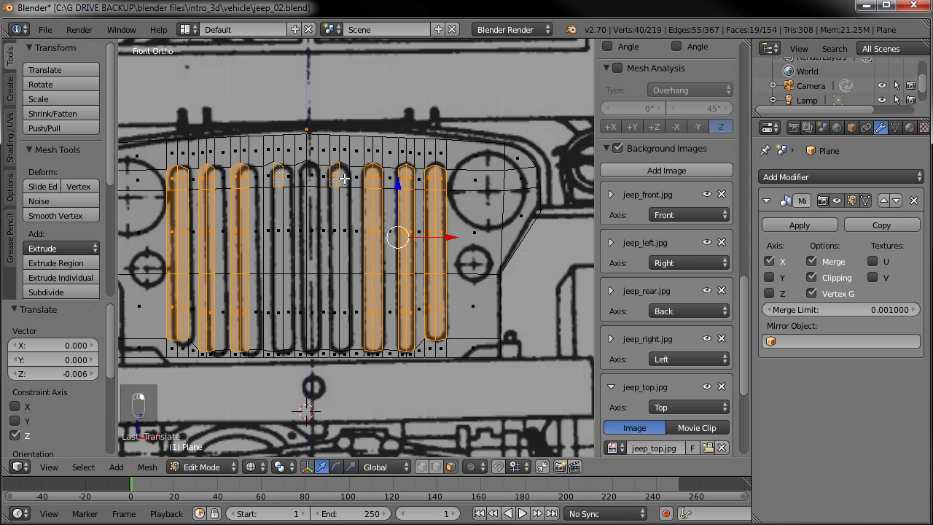
shift+right_click(336, 225)
shift+right_click(333, 301)
shift+right_click(314, 315)
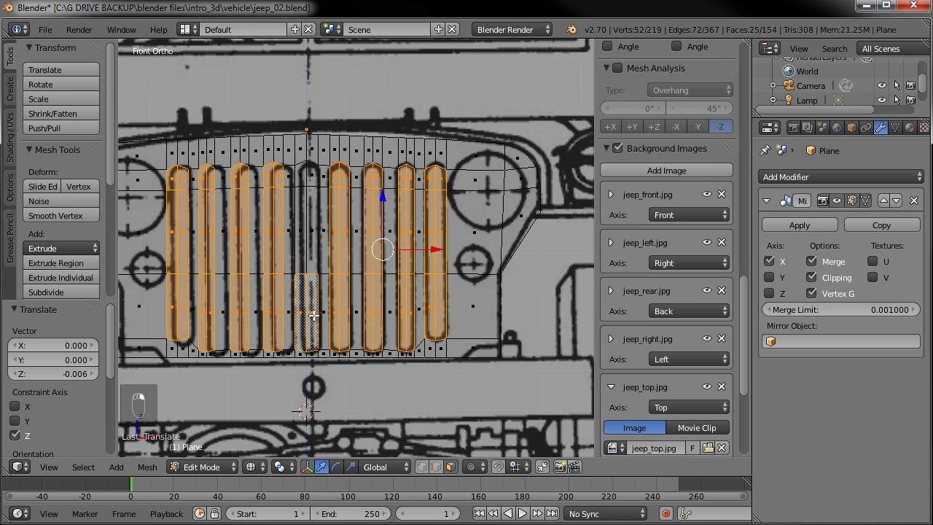
shift+right_click(315, 251)
shift+right_click(309, 173)
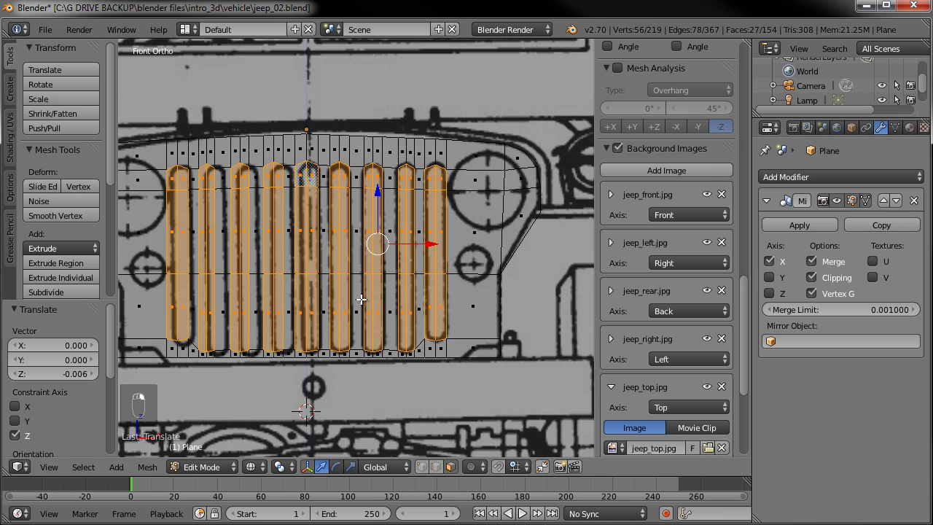
key(Delete)
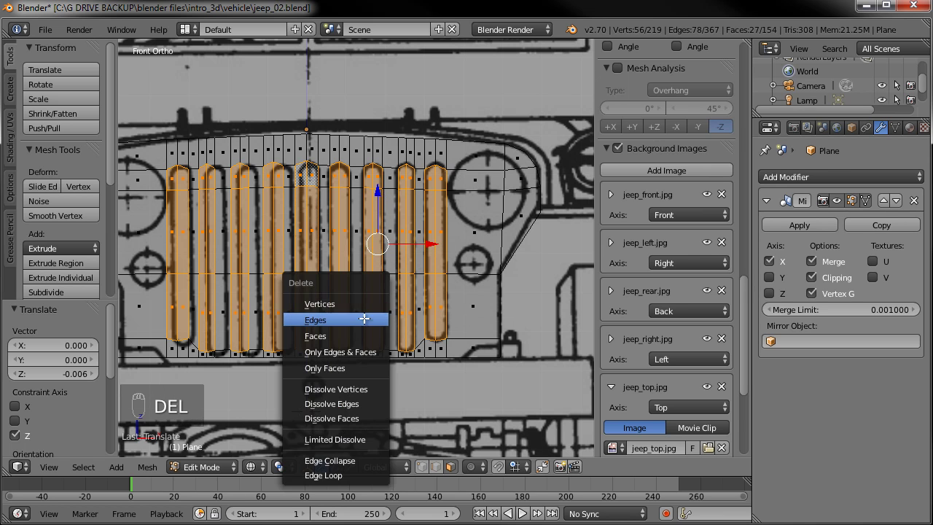
click(357, 334)
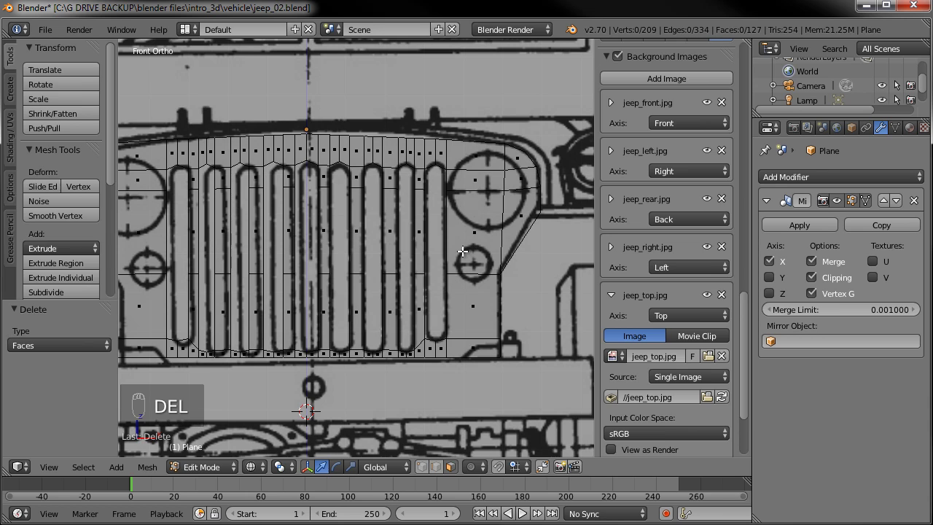
- Leave mesh editing, switch to solid shading and inspect the grille openings and hood from an angle
key(Tab)
scroll(429, 277, down, 2)
key(z)
middle_drag(493, 238, 381, 317)
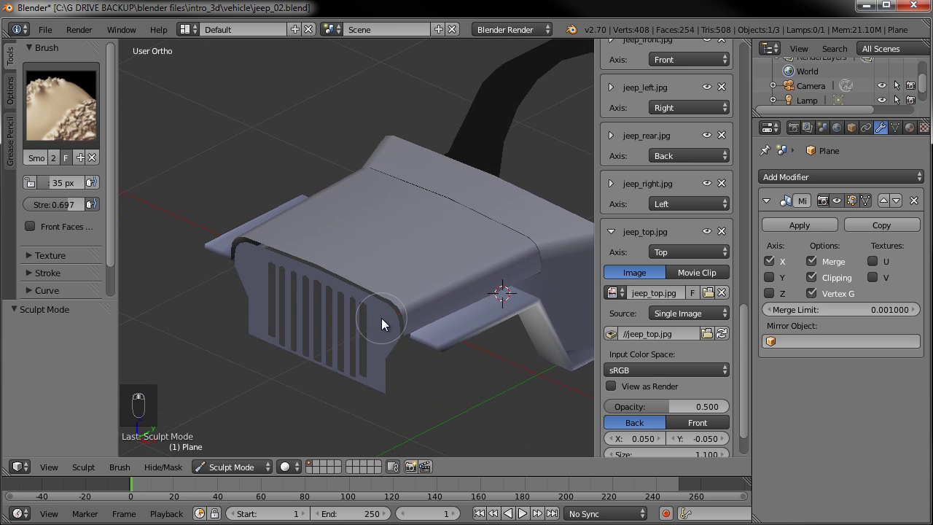
scroll(401, 364, up, 1)
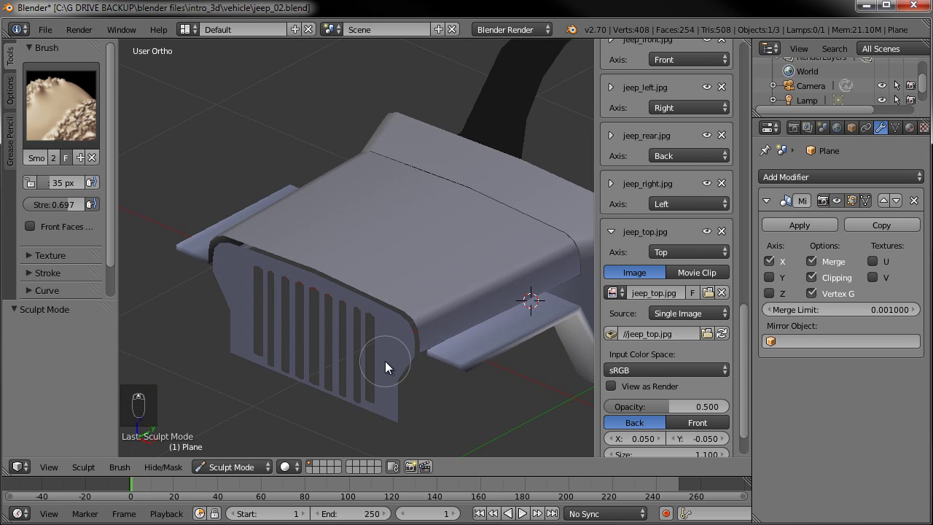
- In front-view mesh editing, move the vertex column on the outermost slot's inner edge slightly outward along X to match the blueprint
key(KP_1)
key(Tab)
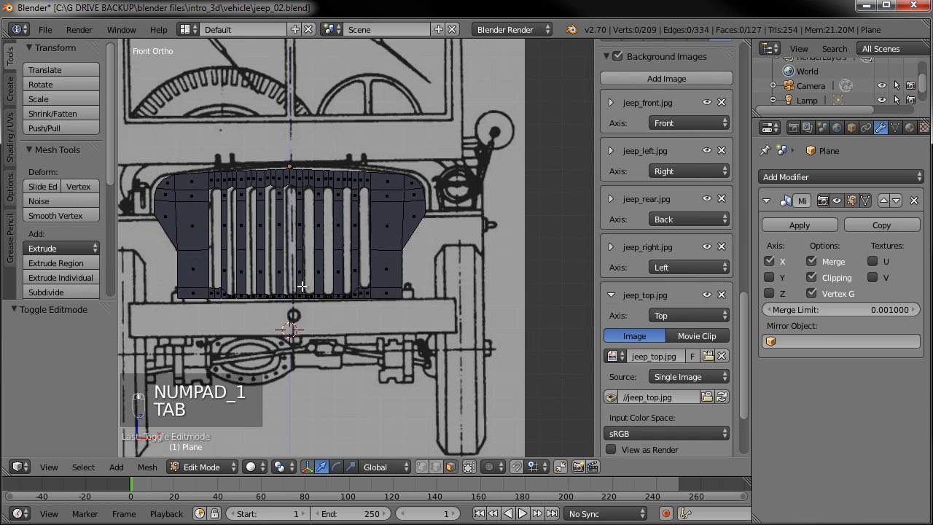
scroll(301, 286, up, 5)
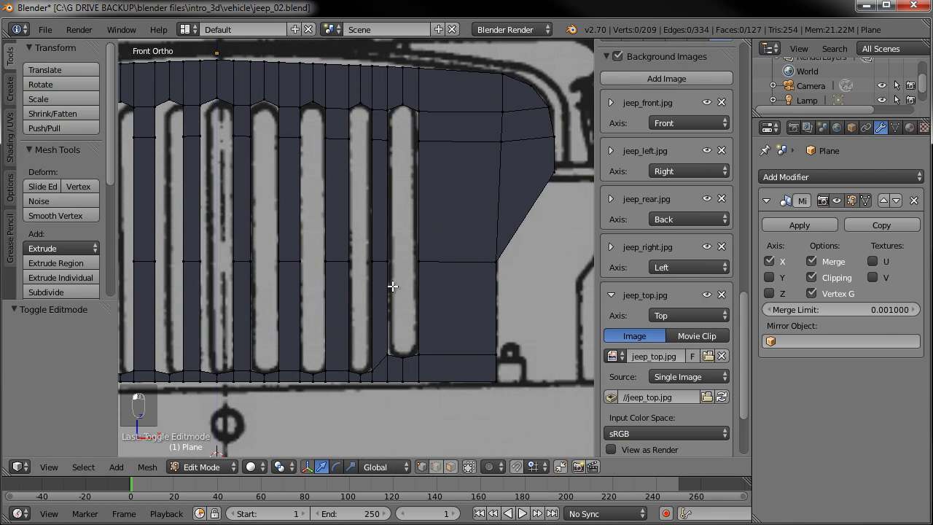
alt+right_click(392, 286)
key(a)
key(b)
drag(376, 49, 406, 404)
drag(430, 218, 434, 219)
- Move the vertex column on the outermost slot's outer edge by -0.004 along X and deselect everything
key(a)
key(b)
drag(432, 47, 409, 394)
drag(463, 218, 461, 219)
scroll(387, 246, down, 1)
shift+middle_drag(387, 246, 458, 235)
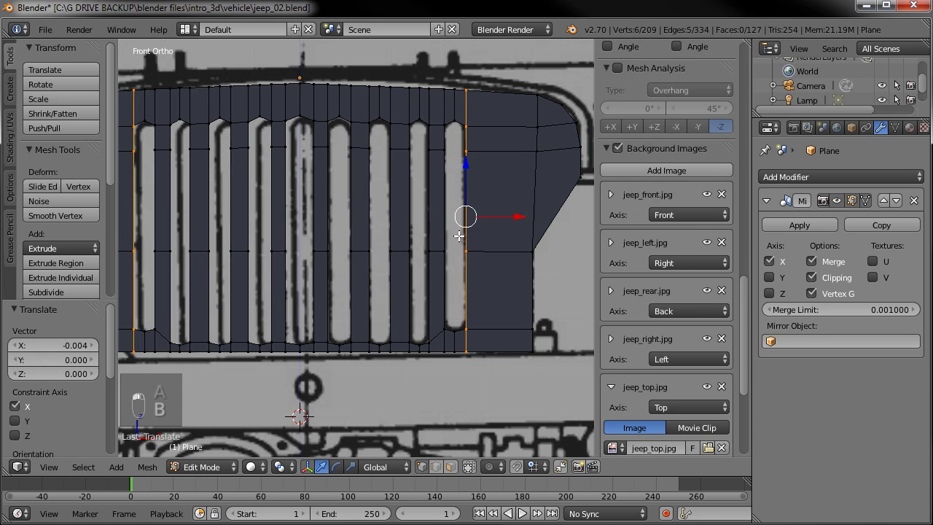
key(a)
shift+middle_drag(357, 233, 333, 233)
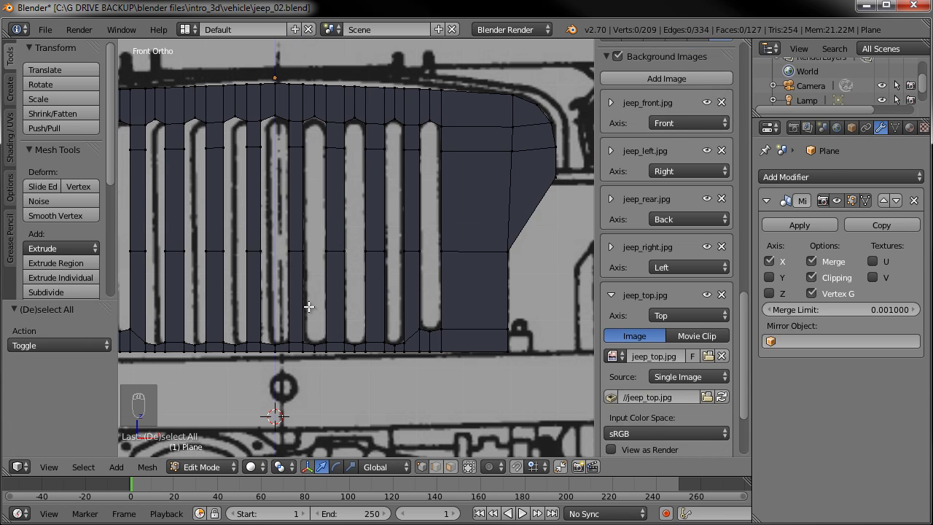
- Switch to Object Mode and add a cube-type empty at the 3D cursor
key(Tab)
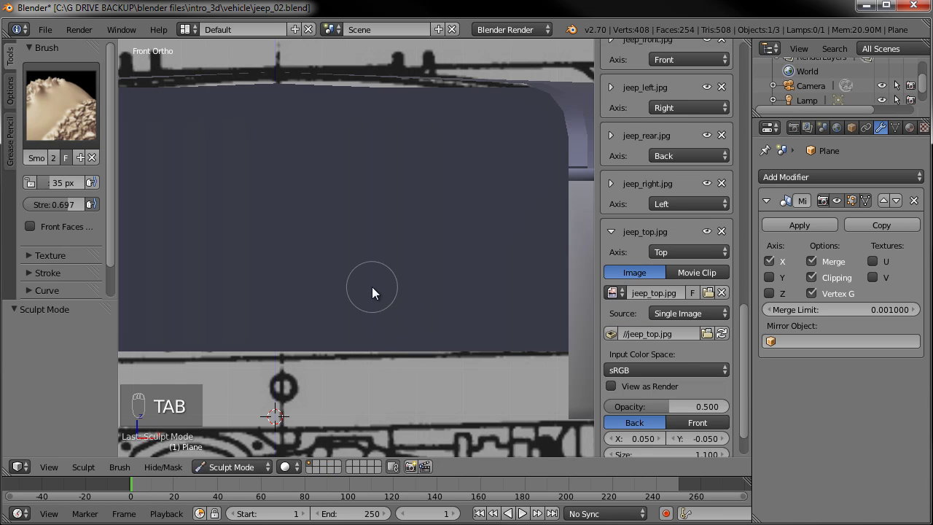
key(shift+a)
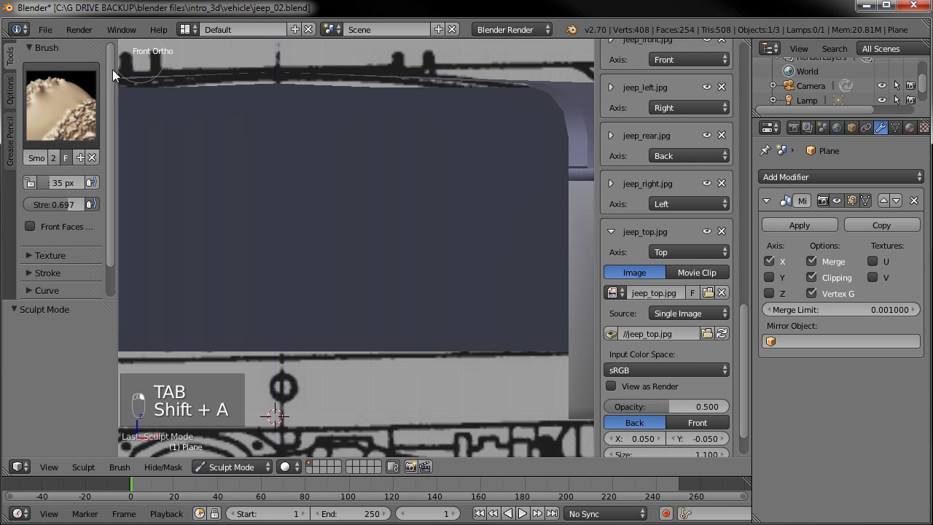
click(225, 466)
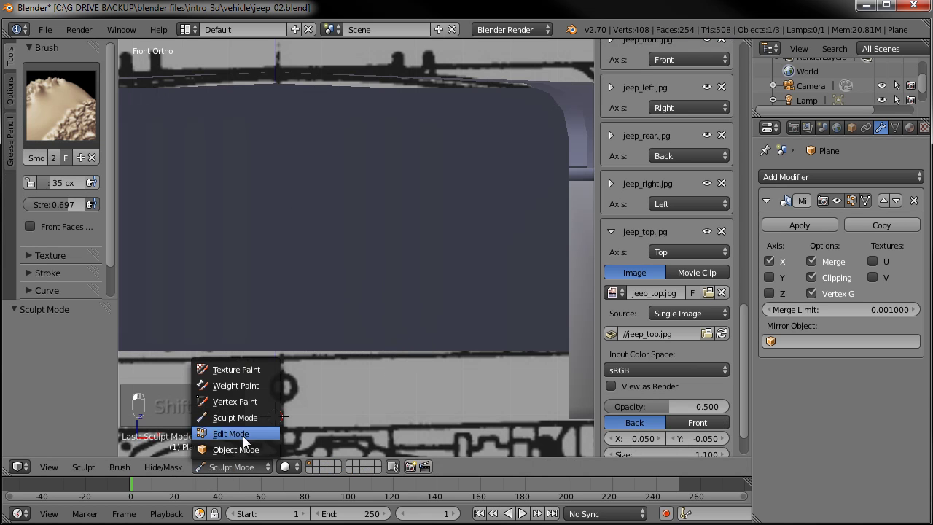
click(235, 449)
key(shift+a)
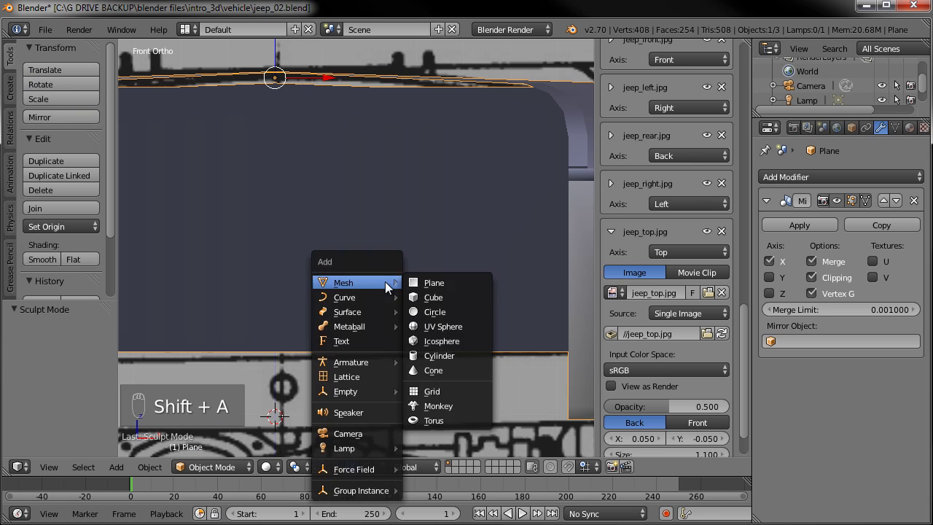
mouse_move(362, 390)
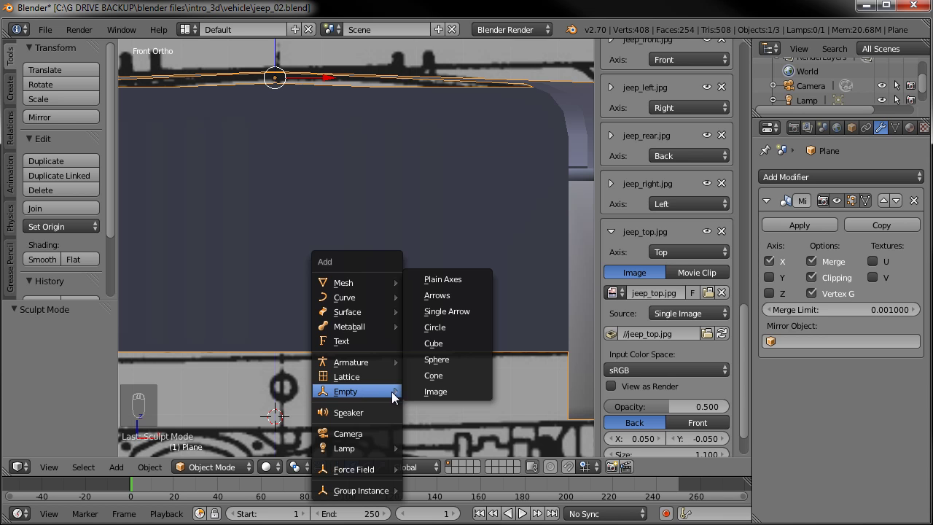
click(440, 343)
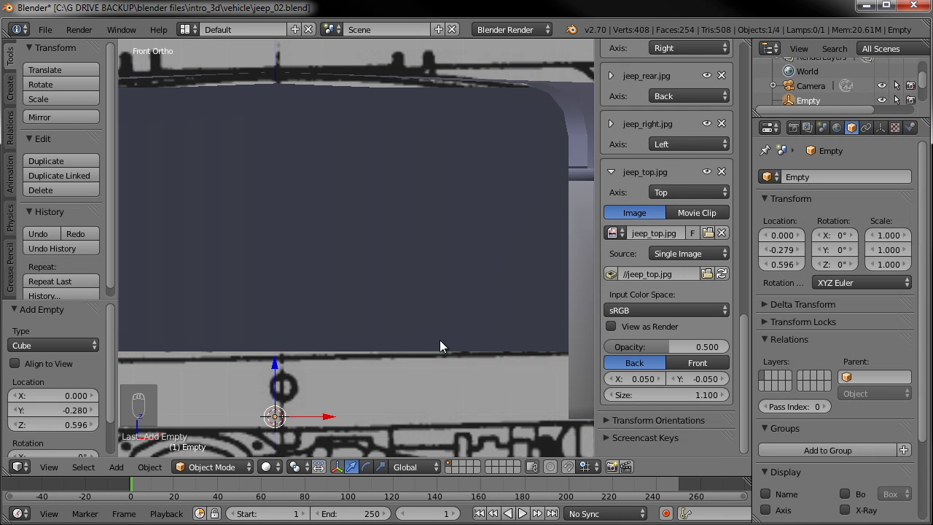
scroll(440, 339, down, 4)
scroll(394, 277, down, 3)
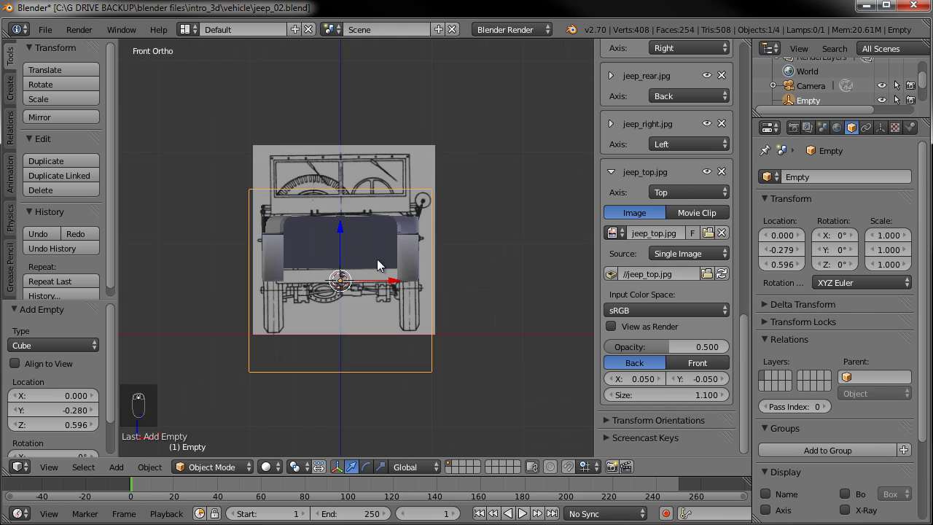
- In front wireframe view, scale the cube empty down uniformly to about 0.027 so it is roughly as wide as a grille slot
mouse_move(437, 274)
middle_down()
mouse_move(396, 329)
mouse_move(444, 306)
mouse_move(427, 321)
mouse_move(435, 308)
mouse_move(426, 295)
mouse_move(431, 270)
middle_up()
key(KP_1)
key(Tab)
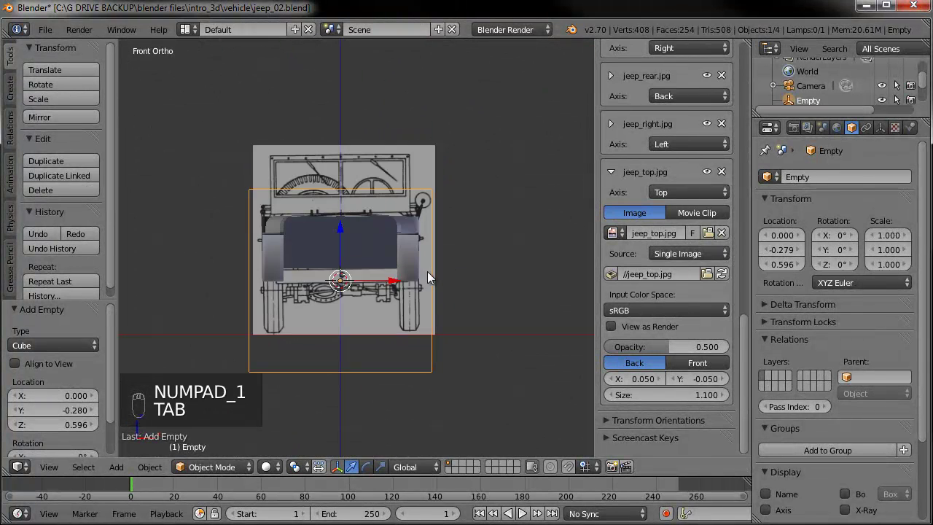
key(s)
click(366, 276)
scroll(371, 276, up, 8)
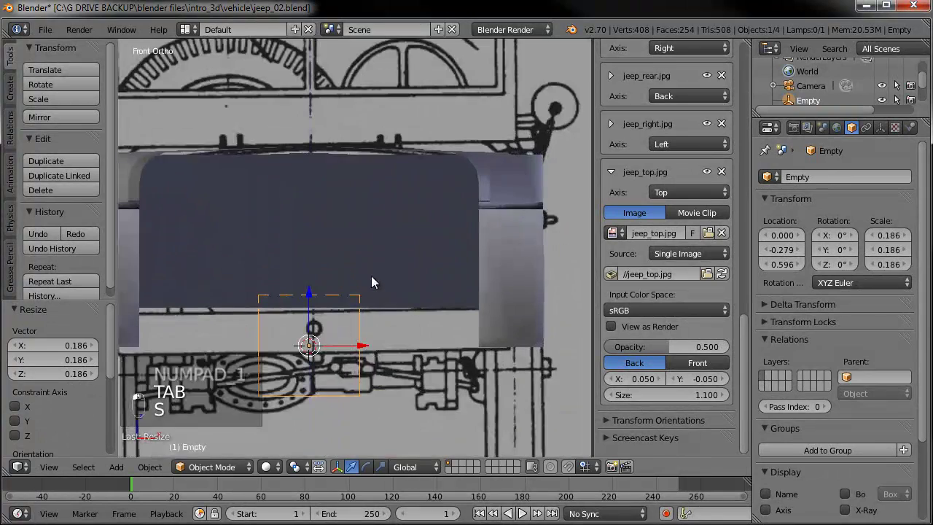
key(z)
scroll(403, 304, up, 6)
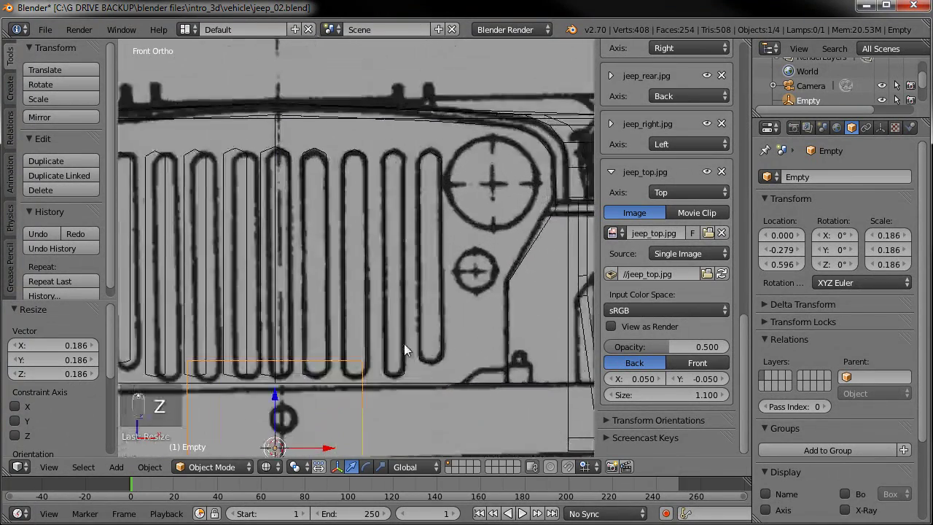
key(s)
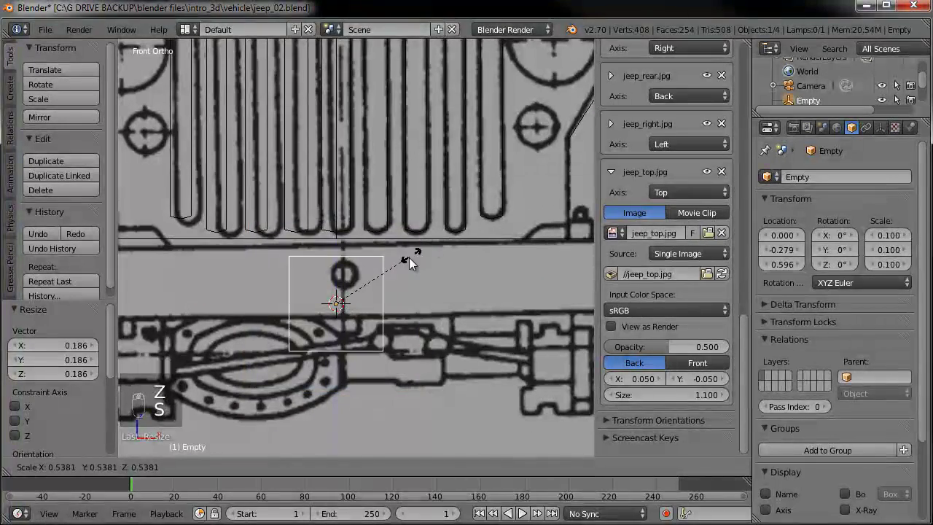
click(356, 295)
- Stretch the empty along Z to a scale of about 0.279 and move it up 0.323 over the centre grille slot
key(s)
key(z)
click(408, 80)
scroll(389, 235, down, 3)
scroll(368, 300, up, 4)
key(g)
key(z)
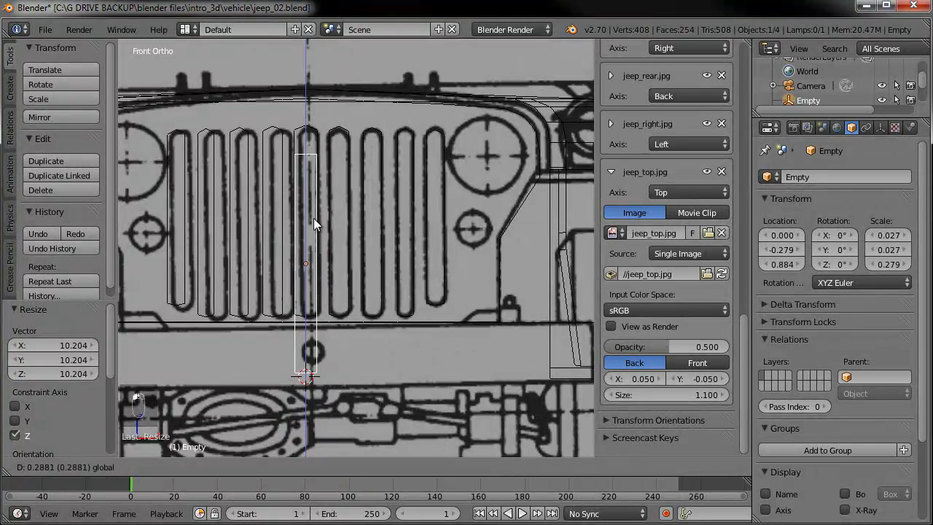
click(314, 208)
- Narrow the empty along X to a scale of about 0.022 and shift it 0.009 along X onto the blueprint's centre slot
scroll(322, 216, up, 3)
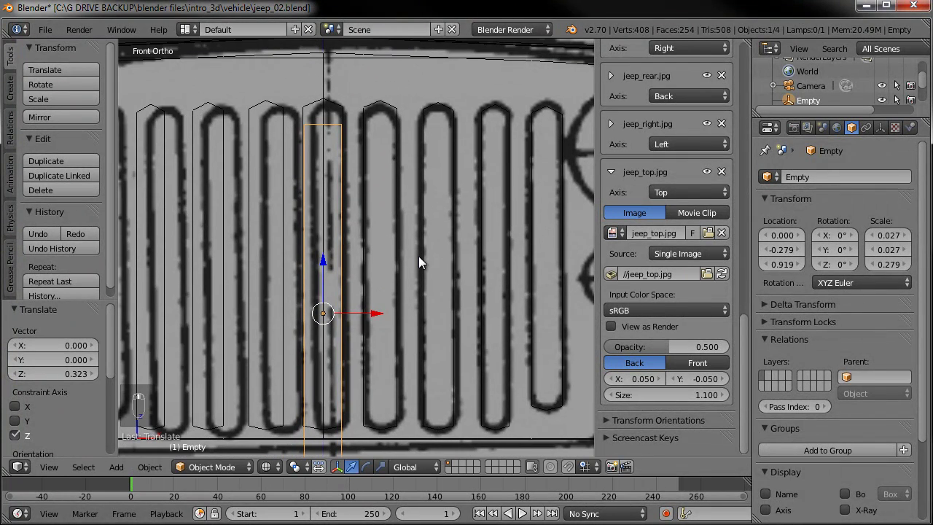
key(s)
key(x)
click(384, 261)
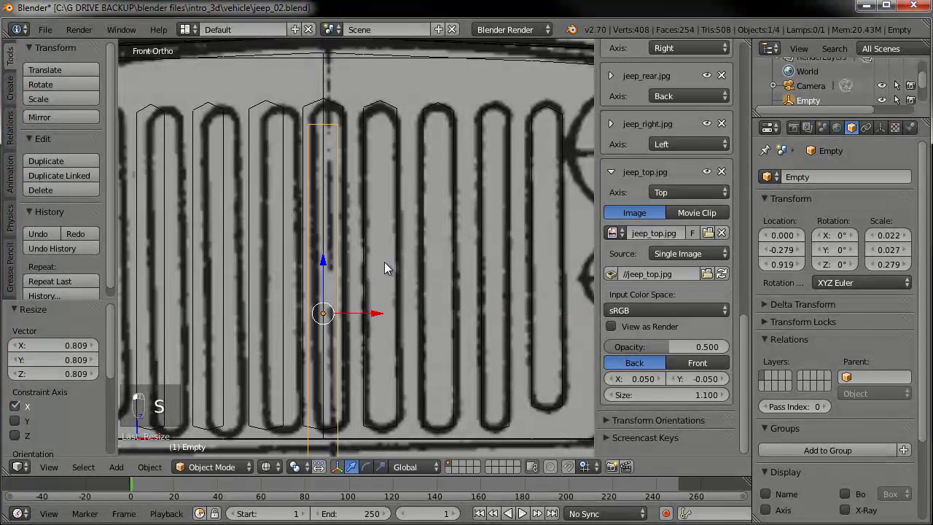
key(g)
key(x)
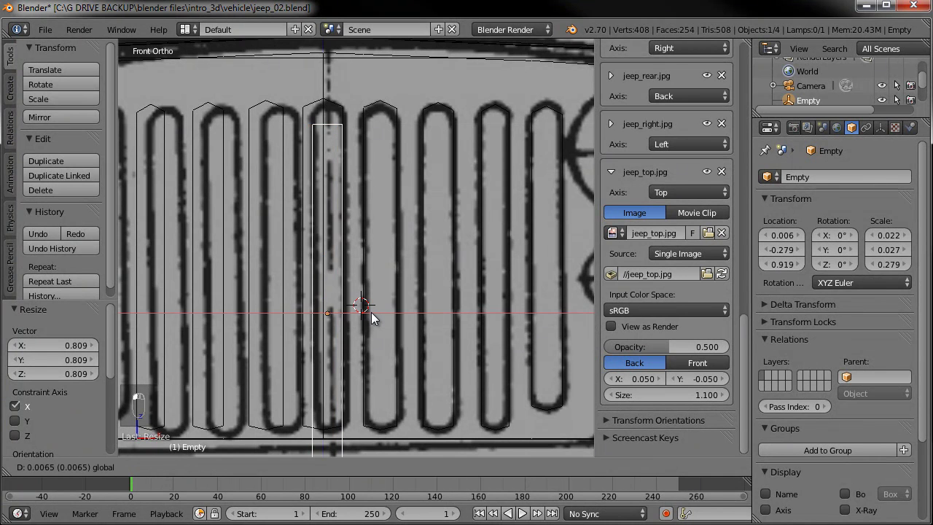
click(373, 314)
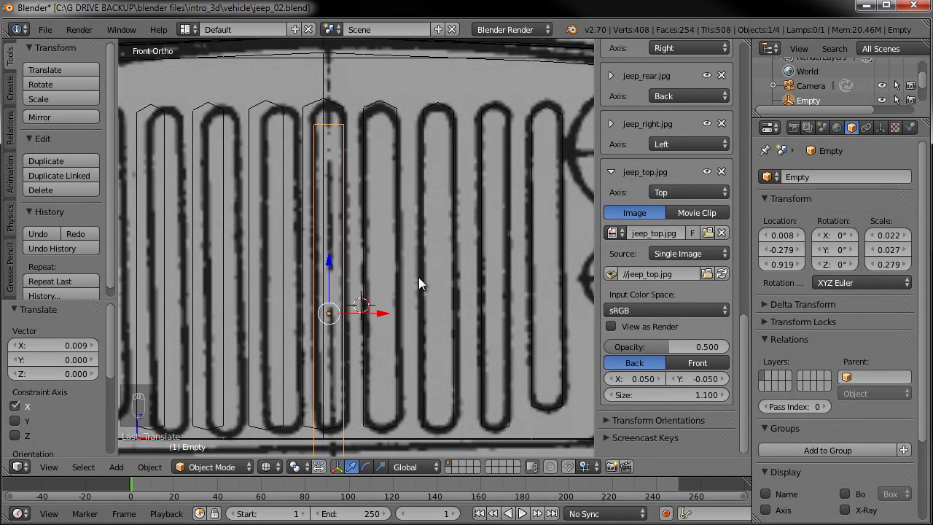
- Raise the empty 0.030 along Z to align its upper edge with the slot tops
key(g)
key(z)
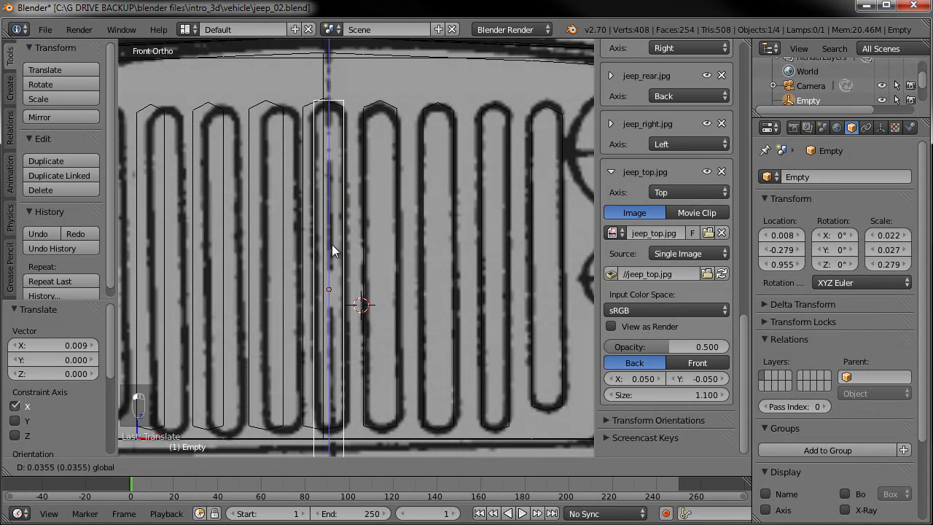
key(Return)
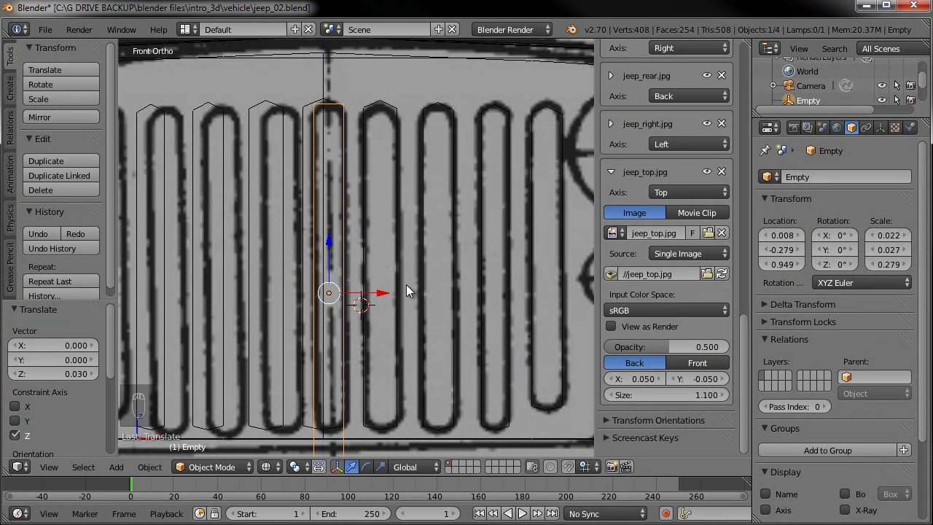
- Narrow the empty along X to a scale of about 0.021 and move it -0.009 along X to the mirror centre line
key(s)
key(y)
key(x)
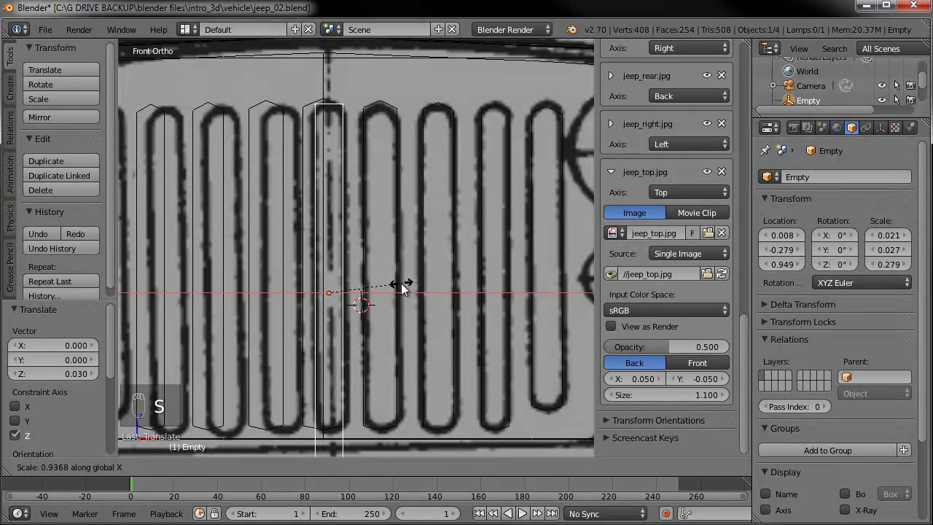
key(Return)
key(g)
key(x)
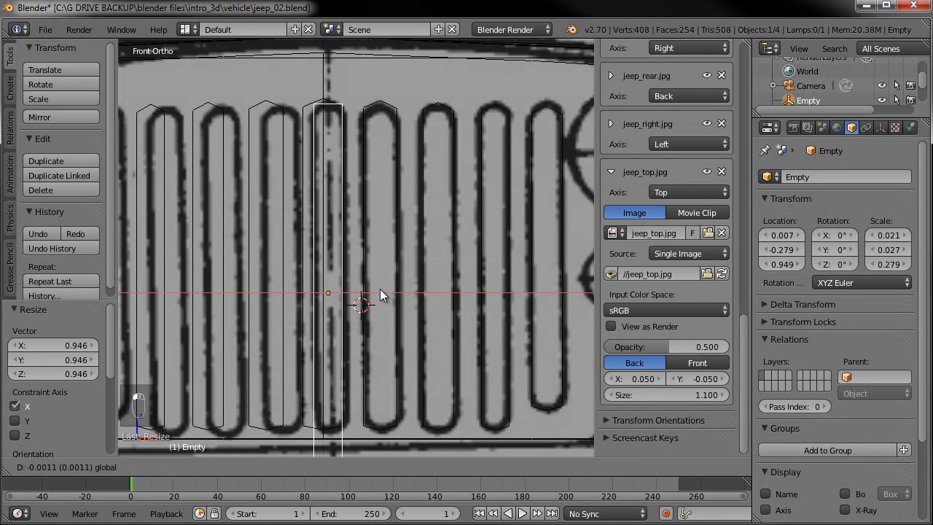
key(Return)
right_click(341, 114)
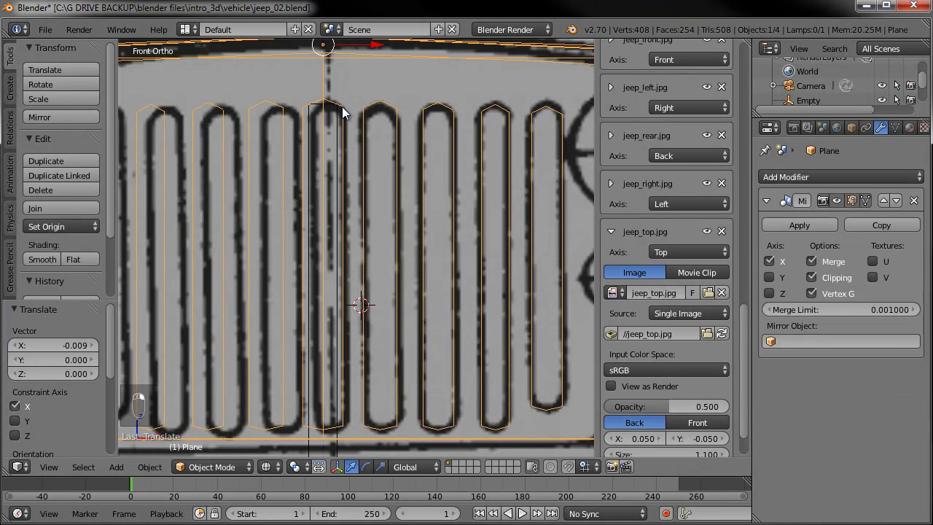
key(Tab)
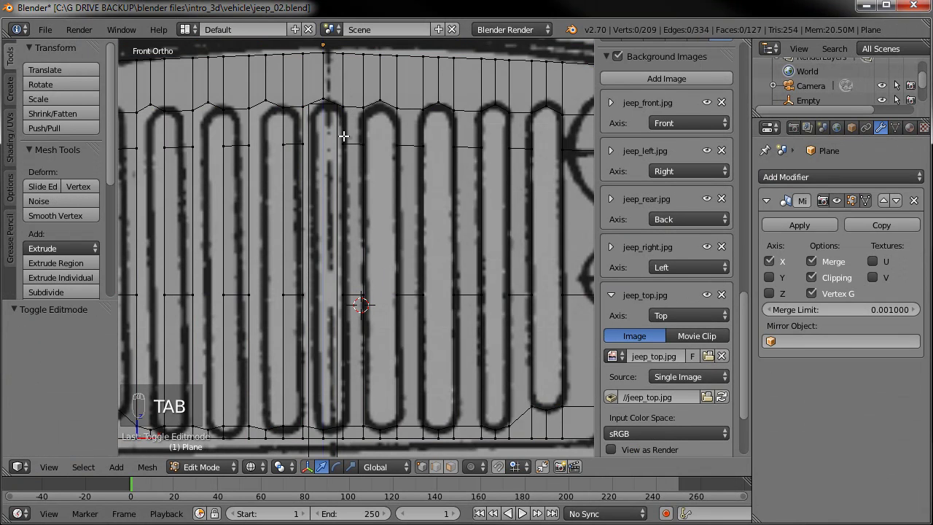
key(Tab)
right_click(336, 290)
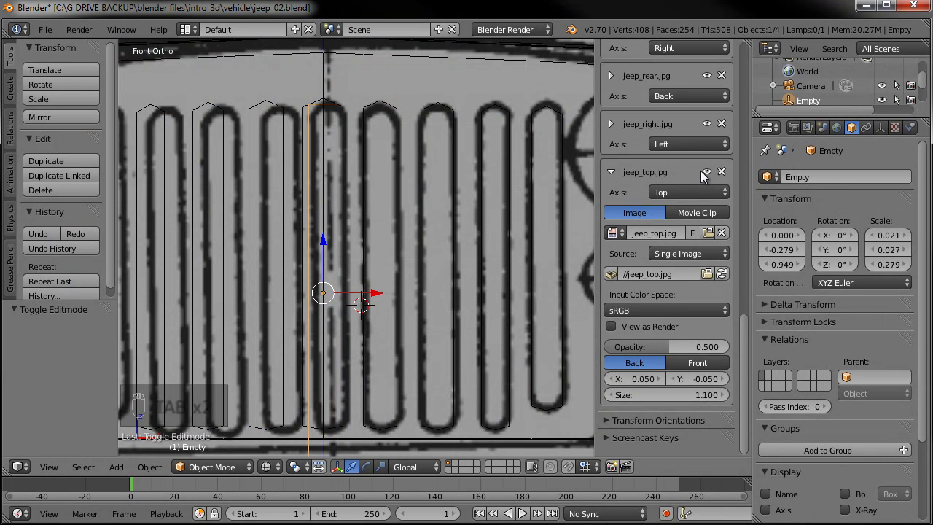
- Hide the jeep_front.jpg background image and open the body mesh for editing
scroll(680, 123, up, 5)
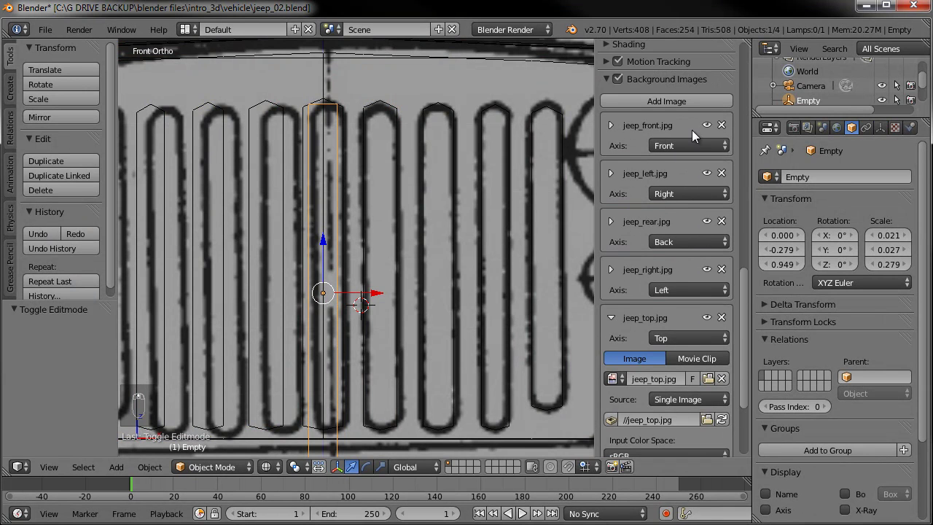
click(706, 125)
right_click(346, 169)
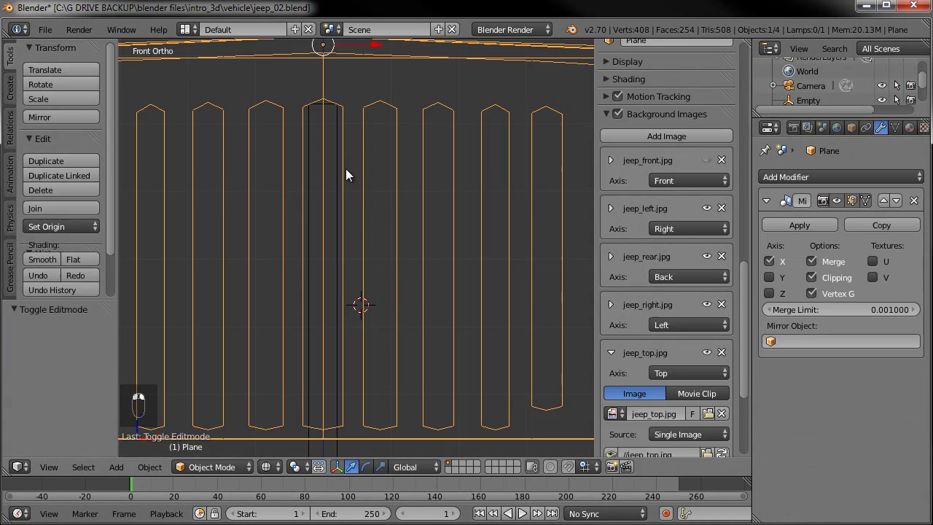
key(Tab)
- Narrow the centre slot's vertices along X to match the empty's width, and leave mesh editing
key(a)
key(a)
key(a)
key(a)
key(b)
drag(301, 85, 366, 449)
key(s)
key(x)
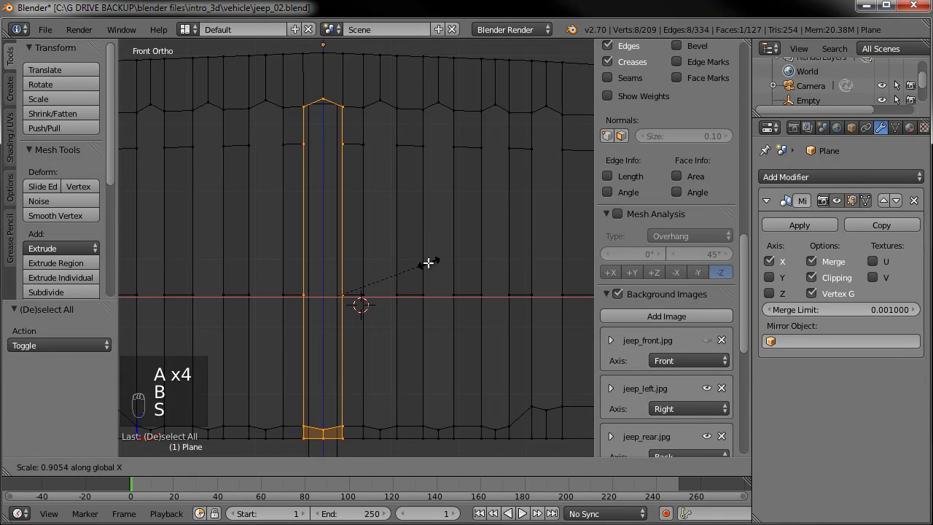
click(350, 268)
key(Tab)
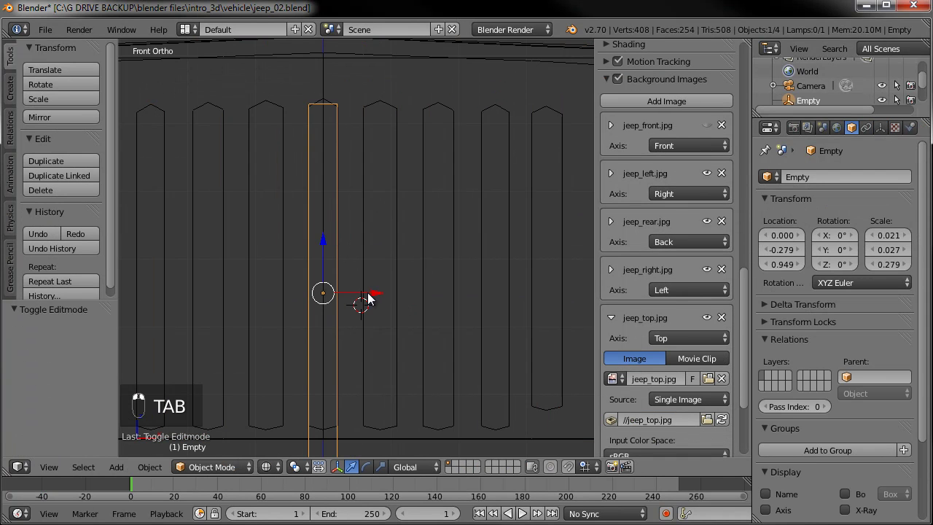
- Move the empty 0.085 along X to the adjacent slot and scale that slot's vertices by 0.846 along X to match it
click(428, 294)
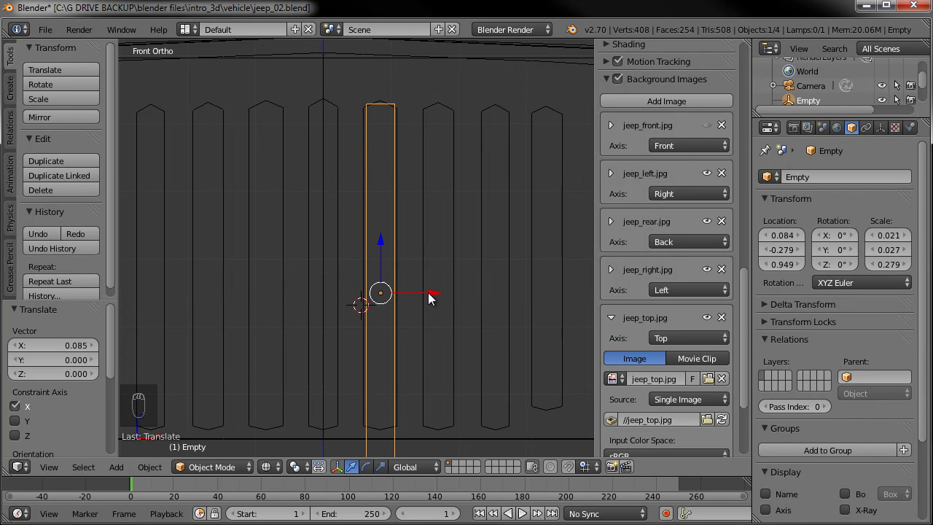
right_click(372, 116)
key(Tab)
key(a)
key(a)
key(b)
drag(357, 92, 414, 430)
key(s)
key(x)
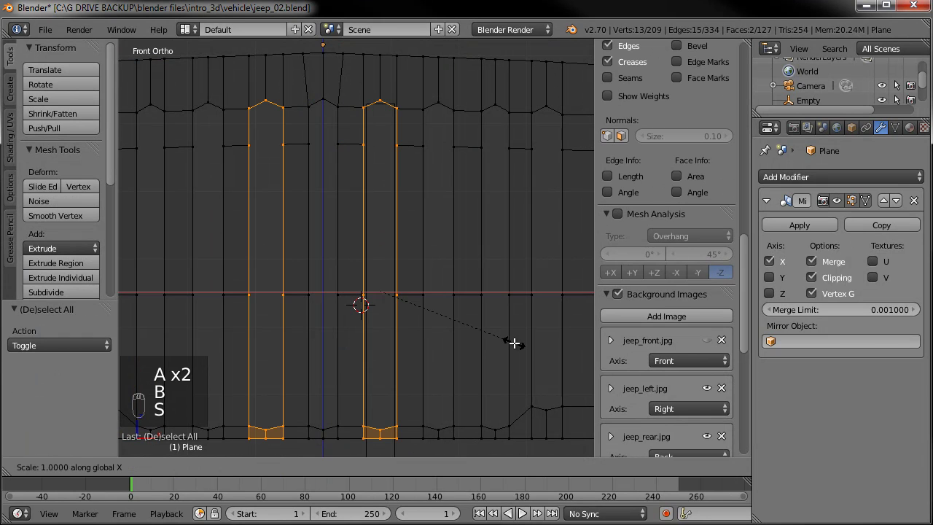
click(460, 327)
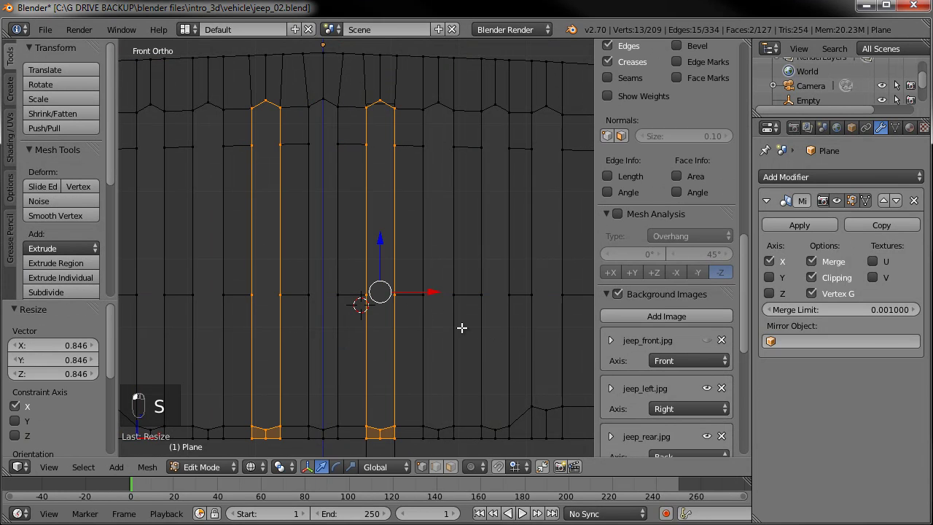
- Leave mesh editing and move the empty 0.211 along X into the gap before the outermost slot as a spacing guide
key(Tab)
right_click(395, 433)
drag(432, 294, 574, 285)
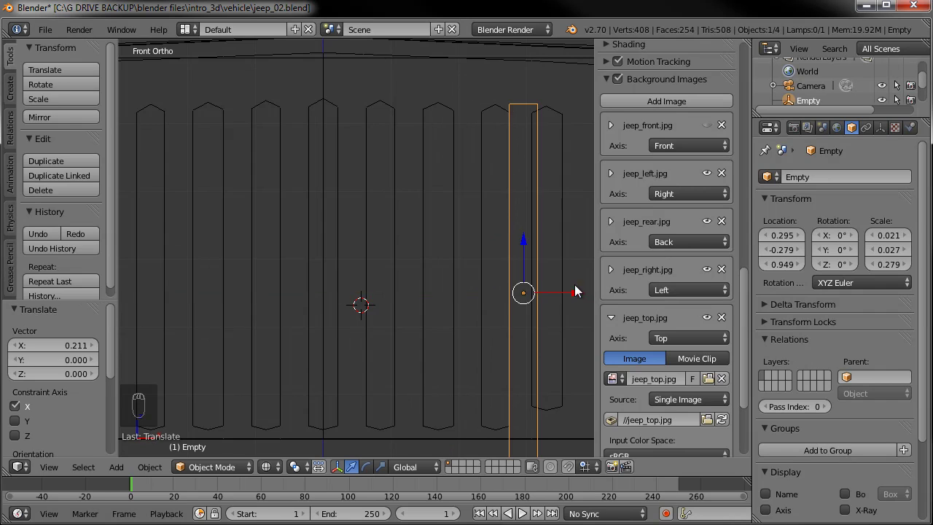
- Select the outermost slot's full vertex columns in the body mesh and move them 0.008 along X
right_click(479, 251)
key(Tab)
key(a)
key(a)
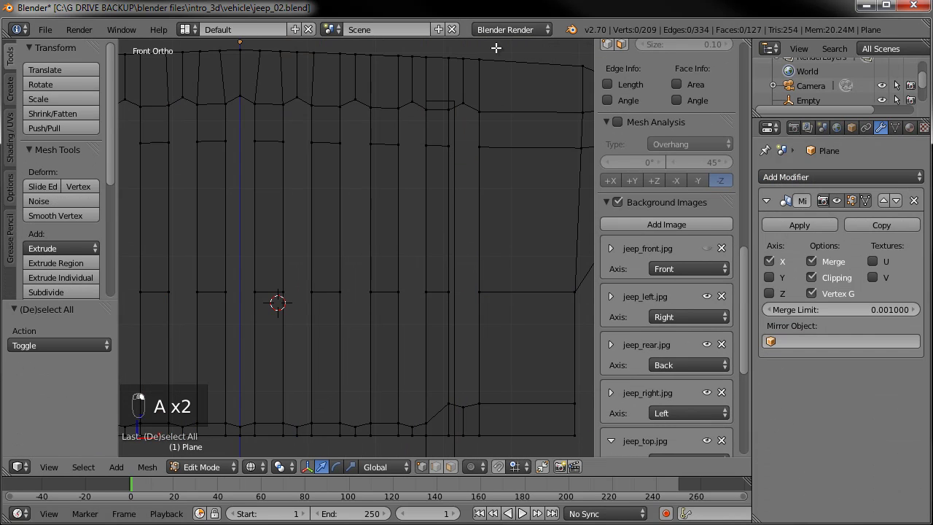
key(b)
drag(441, 46, 489, 358)
shift+middle_drag(489, 358, 484, 289)
key(b)
drag(493, 214, 431, 389)
key(g)
key(x)
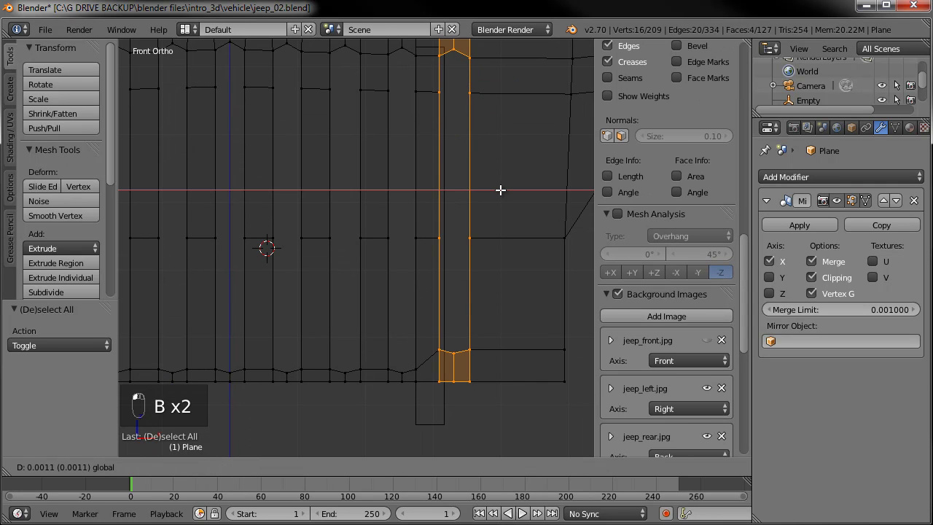
click(501, 190)
scroll(503, 191, down, 2)
shift+middle_drag(503, 191, 503, 229)
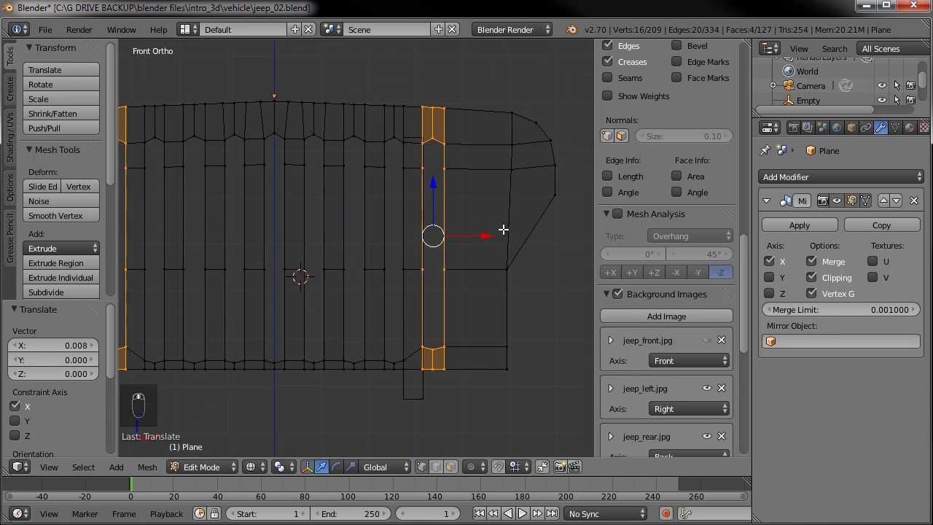
- Leave mesh editing, switch to solid shading and inspect the spacing of the grille slots from an angle
key(Tab)
mouse_move(505, 287)
middle_down()
mouse_move(427, 302)
mouse_move(437, 327)
mouse_move(460, 273)
mouse_move(430, 251)
mouse_move(510, 263)
mouse_move(481, 272)
middle_up()
key(z)
scroll(442, 328, up, 4)
middle_drag(449, 325, 459, 305)
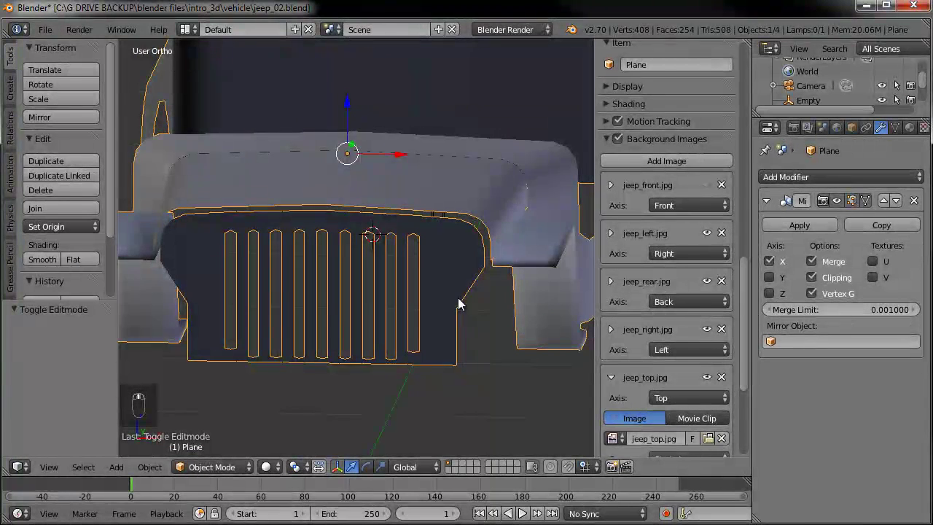
- Return to the front wireframe view, show the jeep_front.jpg background image and reopen the body mesh for editing with nothing selected
key(KP_1)
key(z)
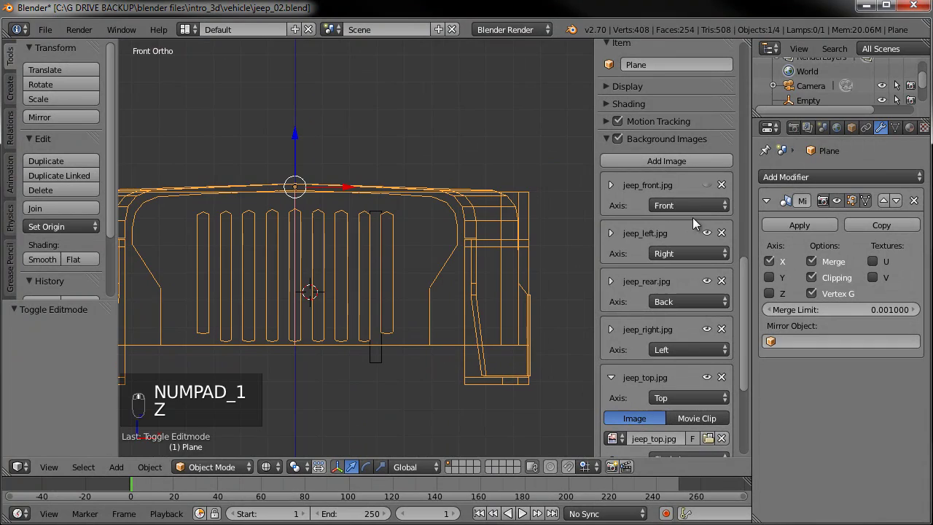
click(707, 185)
scroll(493, 248, up, 3)
scroll(494, 242, up, 2)
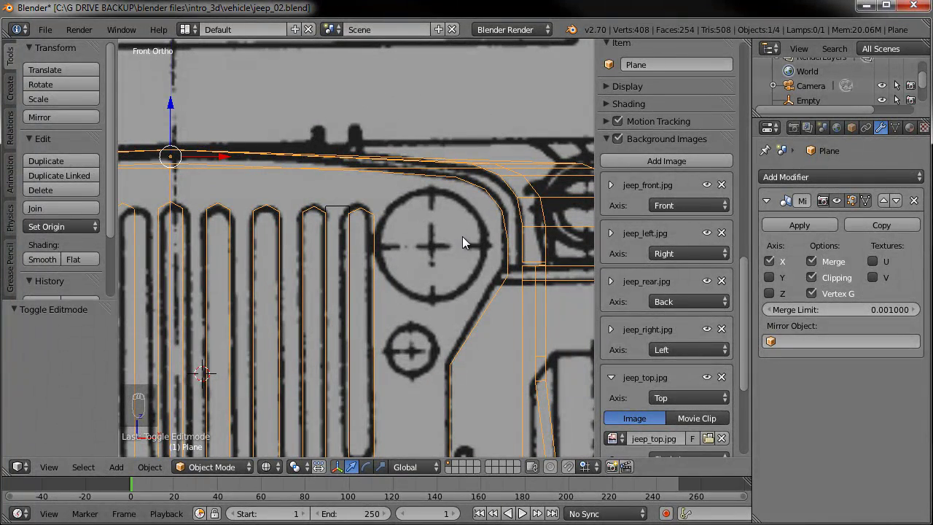
key(Tab)
shift+middle_drag(454, 250, 435, 244)
key(a)
key(a)
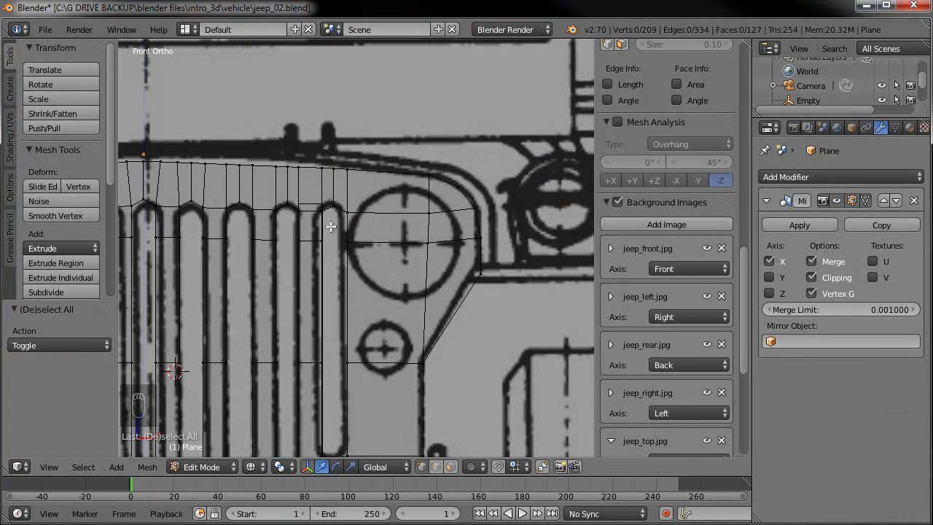
- Set the X offset of the jeep_front.jpg background image to 0.05
click(610, 248)
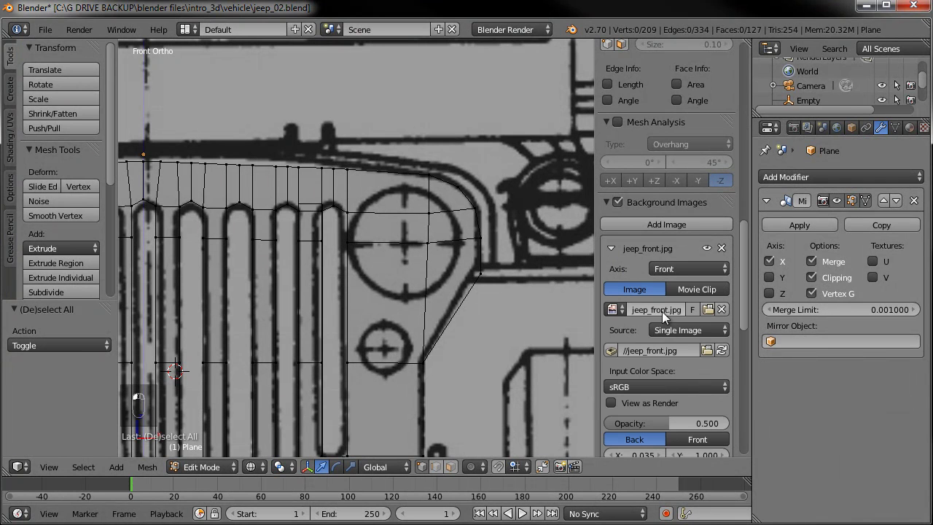
scroll(665, 370, down, 1)
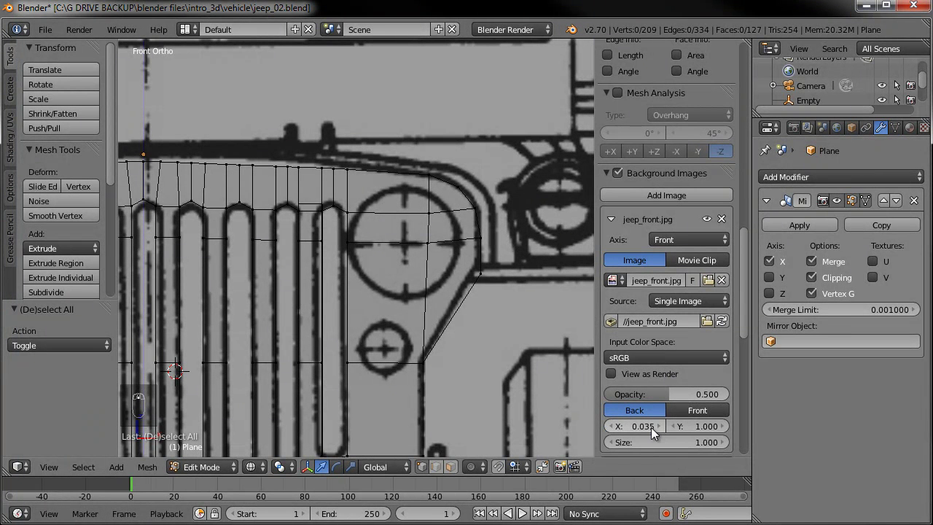
click(650, 427)
text(.05)
key(Return)
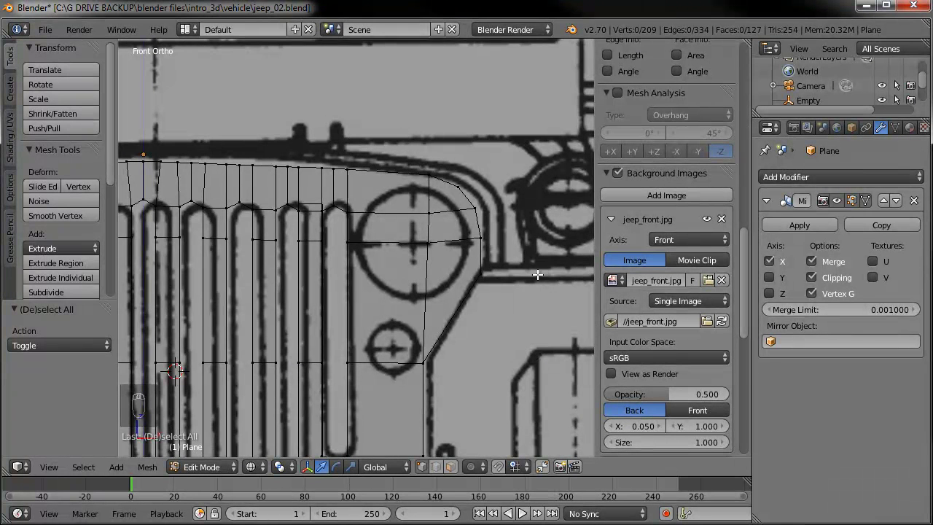
scroll(500, 263, up, 2)
shift+middle_drag(500, 263, 446, 256)
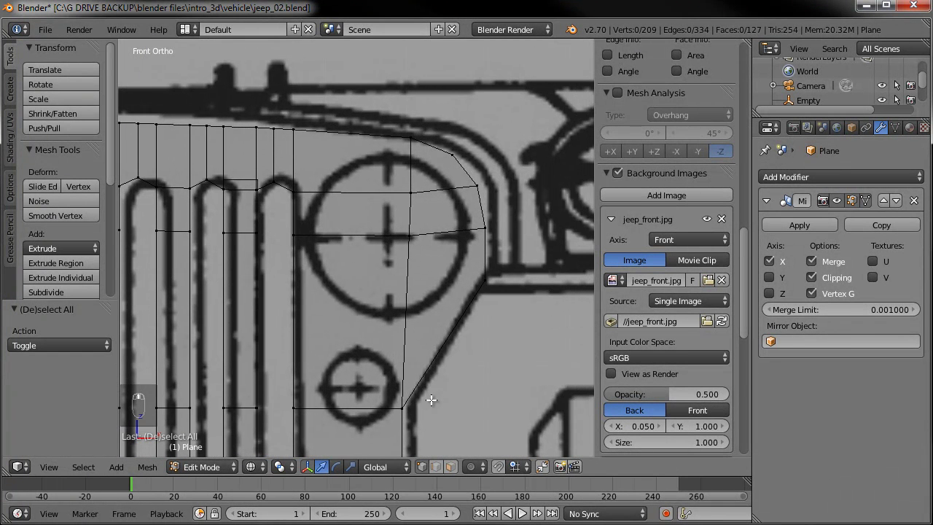
- Extrude the six body faces around the headlight in place and scale them to about 0.722
click(450, 466)
shift+click(362, 291)
shift+click(431, 258)
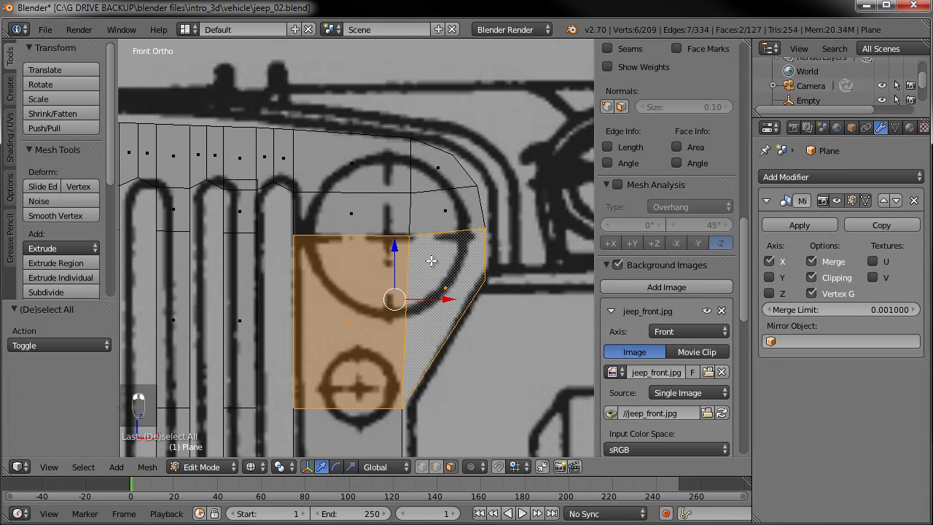
shift+click(440, 212)
shift+click(427, 175)
shift+click(352, 163)
shift+click(354, 214)
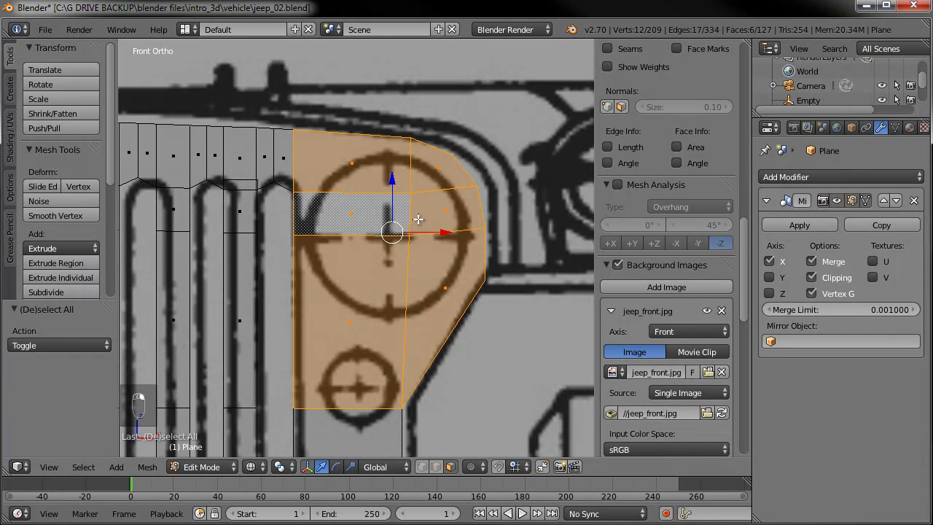
key(e)
right_click(477, 217)
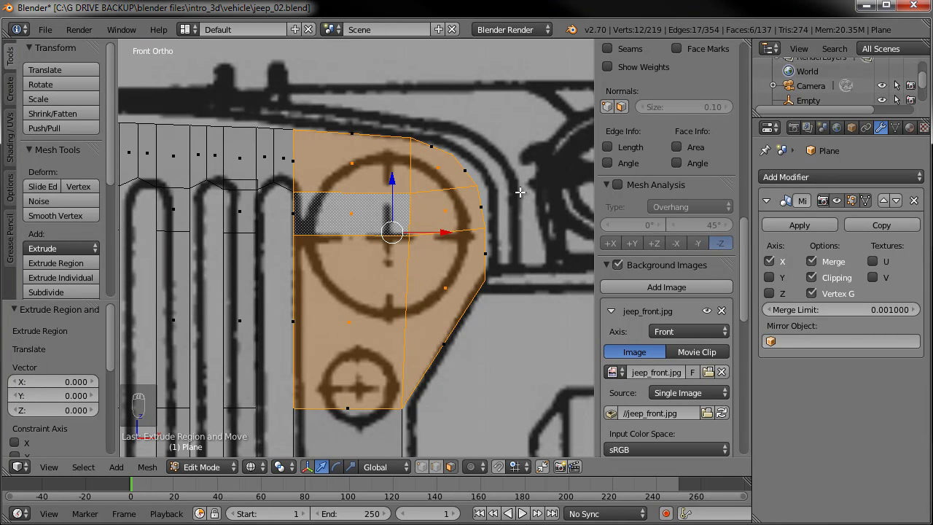
key(s)
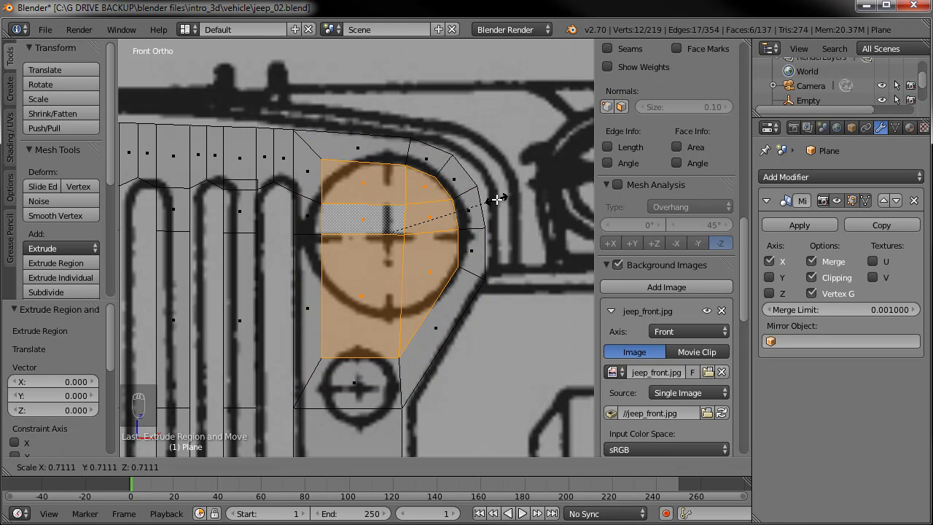
click(498, 197)
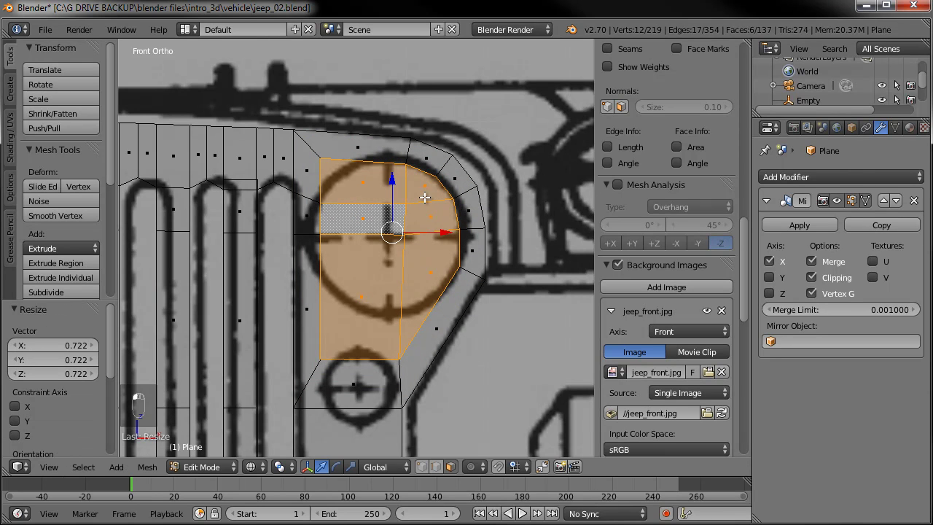
- Move the inner ring's upper-left and left-side vertices onto the headlight circle of the blueprint
key(a)
key(b)
drag(312, 147, 309, 243)
key(g)
click(350, 179)
key(a)
key(b)
key(g)
click(310, 212)
key(a)
key(b)
key(g)
click(308, 243)
- Raise the ring's two bottom vertices 0.056 along Z and fit the lower-left one to the headlight circle
key(a)
key(b)
drag(333, 338, 309, 379)
key(b)
drag(385, 345, 411, 376)
drag(360, 308, 360, 264)
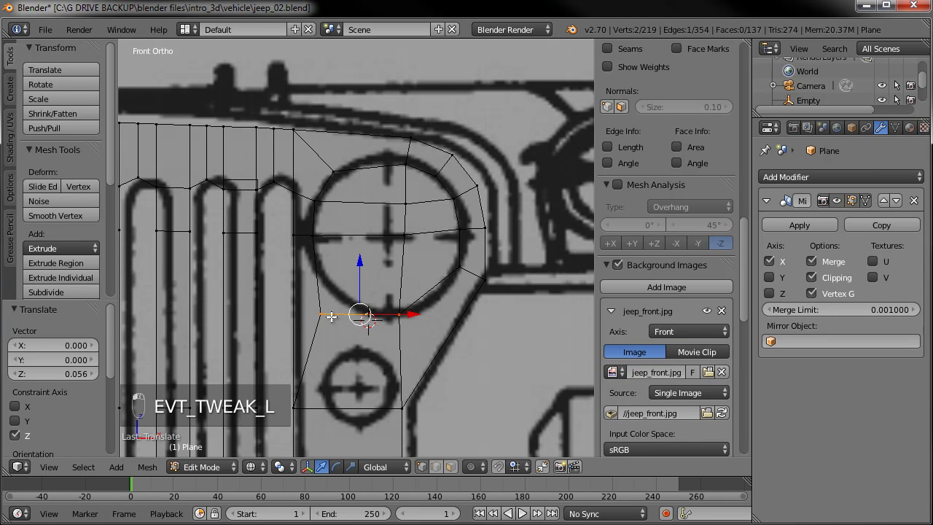
key(a)
key(a)
key(b)
drag(312, 306, 329, 322)
key(g)
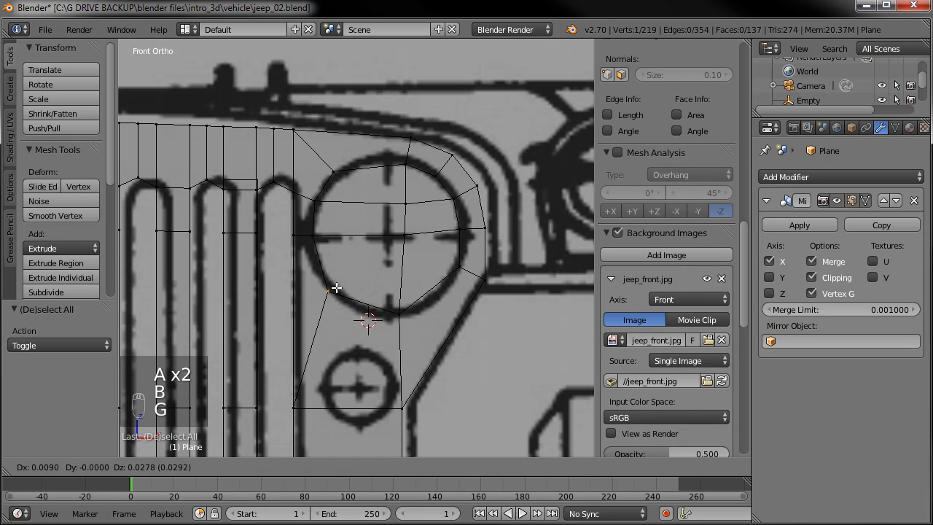
click(334, 288)
- Move the ring's bottom-middle and lower-right vertices onto the headlight circle
key(a)
key(b)
drag(387, 302, 410, 325)
key(g)
click(394, 324)
key(a)
key(b)
drag(463, 257, 490, 285)
key(g)
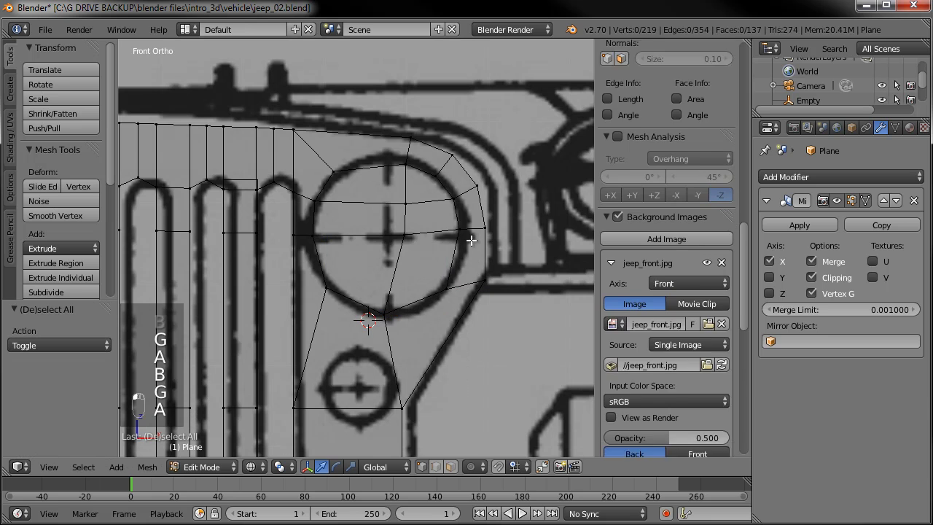
click(445, 248)
- Fit the ring's upper-right and top vertices to the headlight circle and shift the two inner vertices onto its vertical centreline
key(a)
key(b)
drag(423, 162, 446, 184)
key(g)
click(433, 171)
key(a)
key(b)
drag(414, 157, 385, 249)
key(g)
click(368, 172)
key(a)
key(b)
key(g)
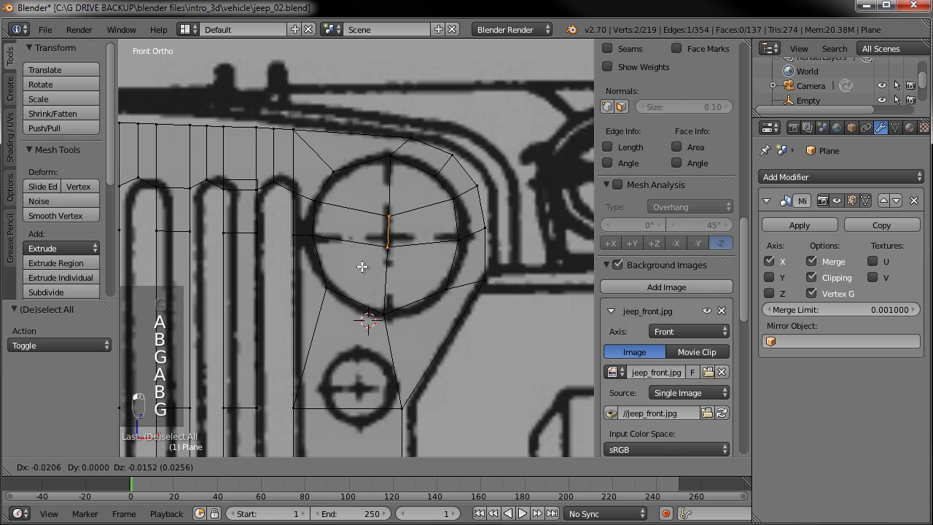
click(362, 262)
- Even out the two left-side vertices and the right-side vertex along the headlight circle
key(a)
scroll(667, 292, down, 3)
key(b)
drag(298, 223, 308, 250)
key(g)
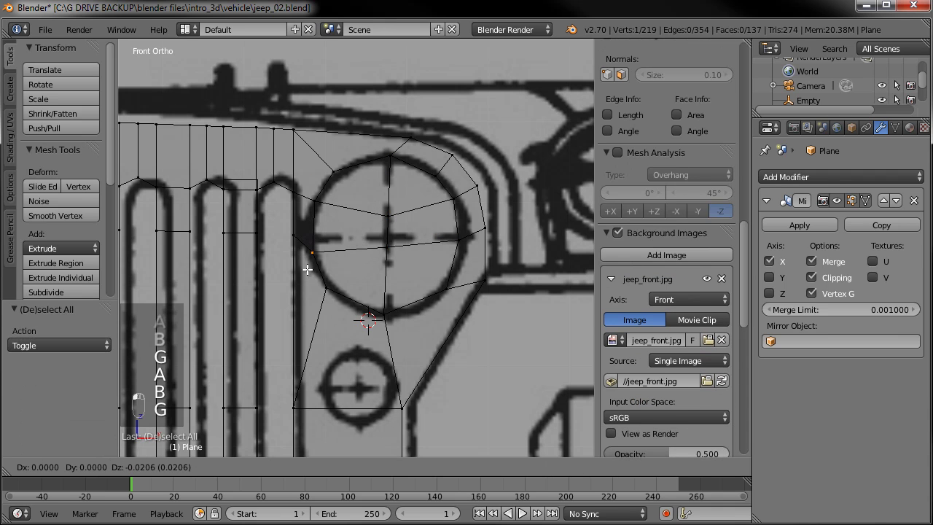
click(308, 272)
drag(311, 211, 309, 216)
key(g)
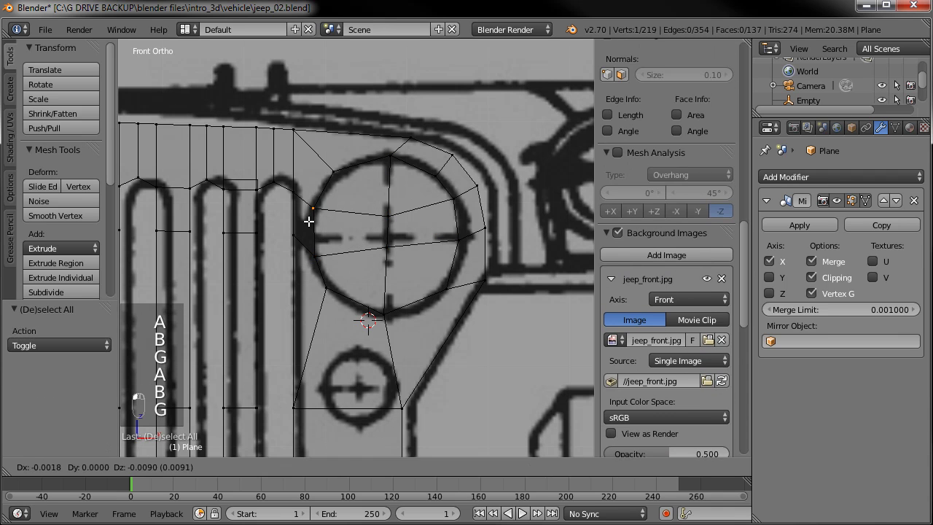
click(457, 234)
key(g)
click(454, 250)
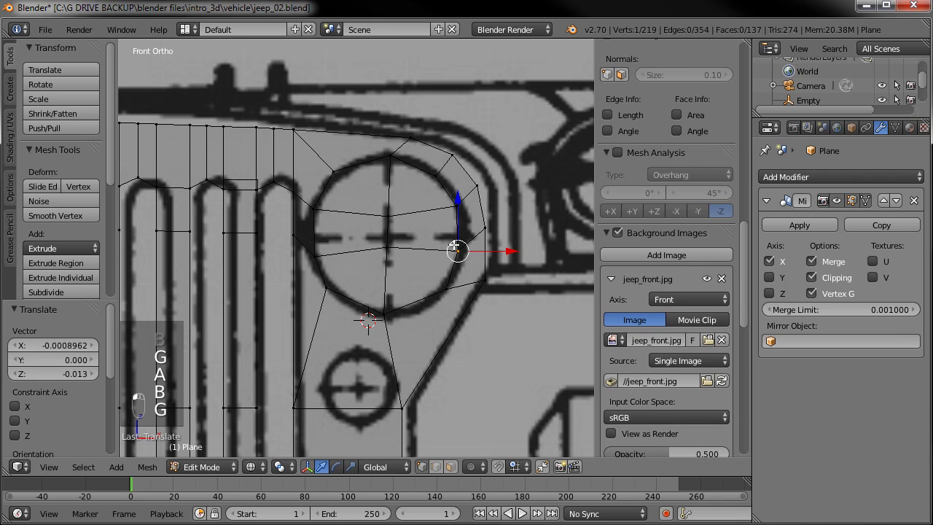
- Hide the jeep_front.jpg background image and delete the six faces inside the headlight ring
alt+right_click(423, 169)
alt+shift+right_click(326, 186)
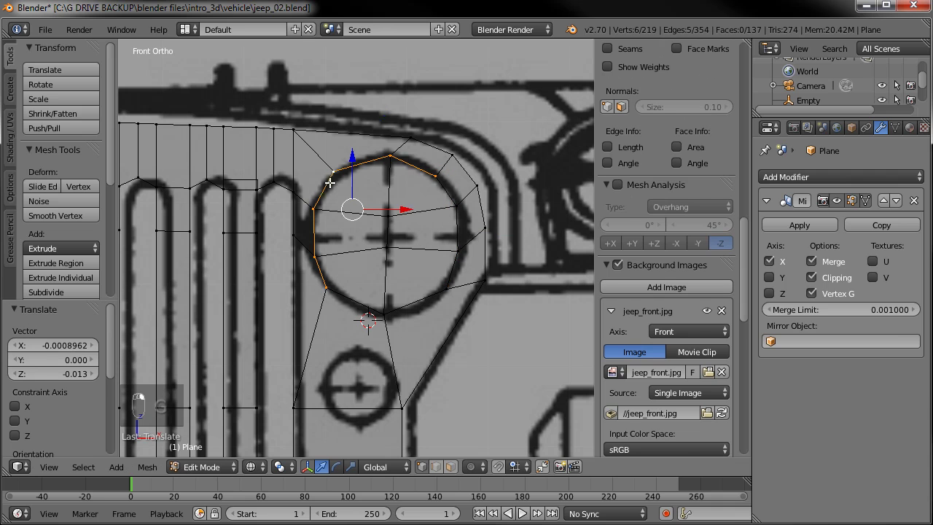
alt+shift+right_click(349, 299)
alt+shift+right_click(457, 263)
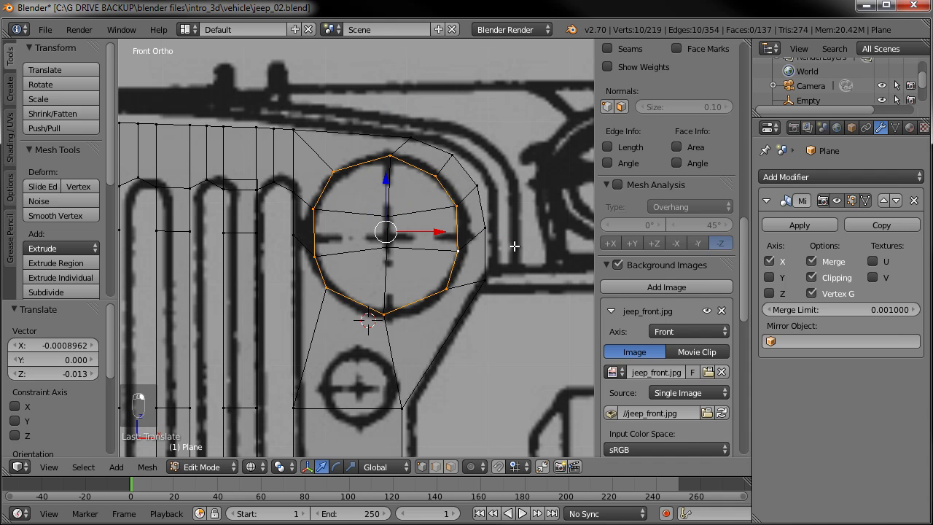
scroll(512, 248, up, 2)
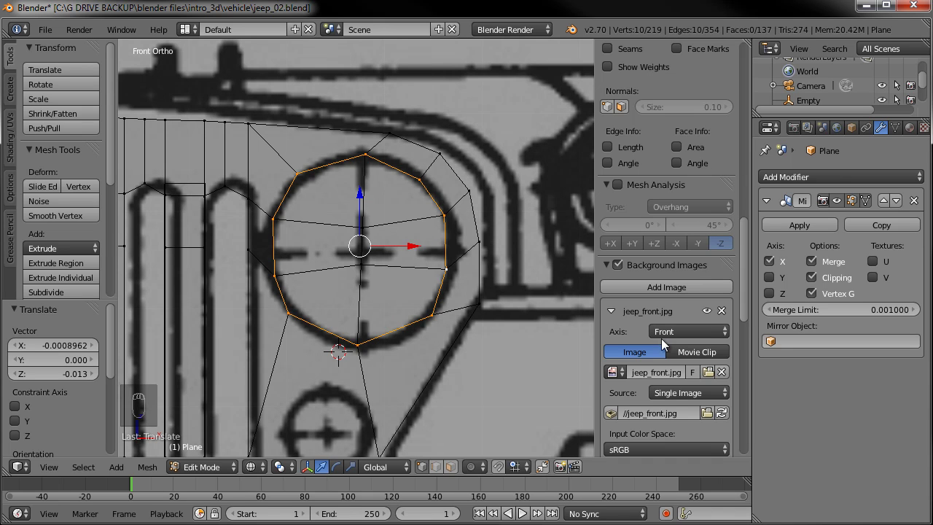
click(708, 312)
scroll(459, 217, up, 1)
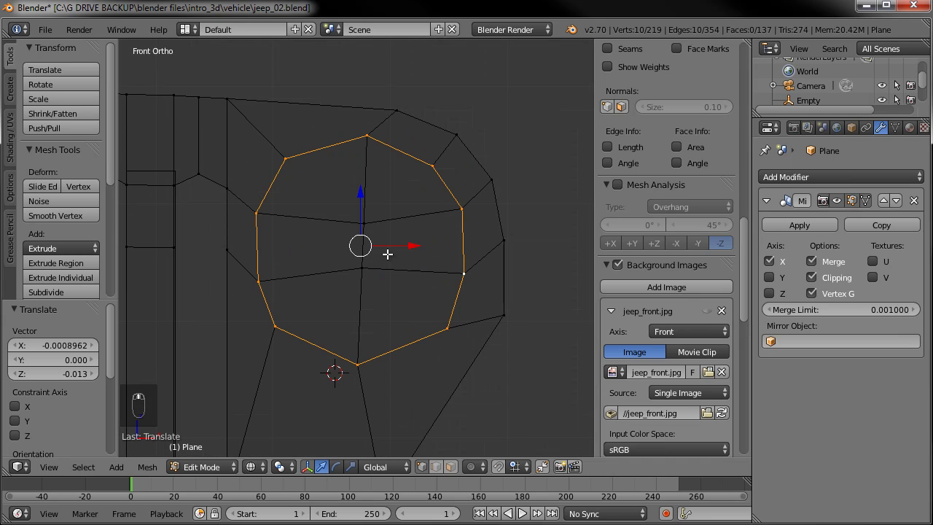
key(c)
click(362, 245)
right_click(360, 242)
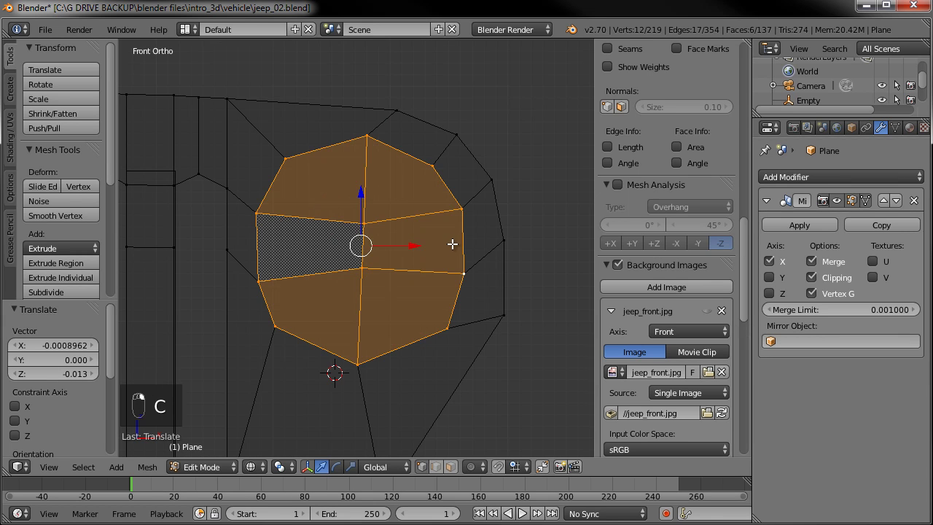
key(Delete)
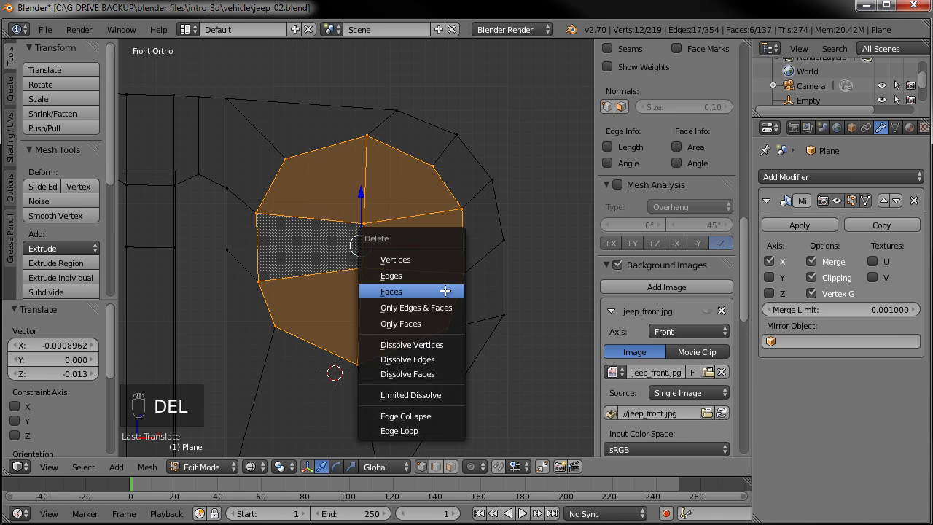
click(399, 293)
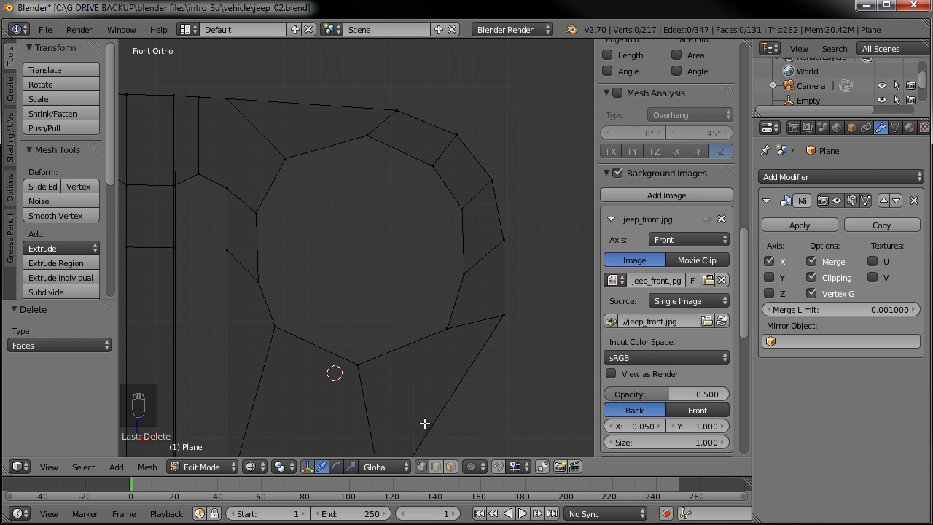
- Delete the edges of the headlight ring, keeping the short edges that radiate around the opening
alt+right_click(401, 151)
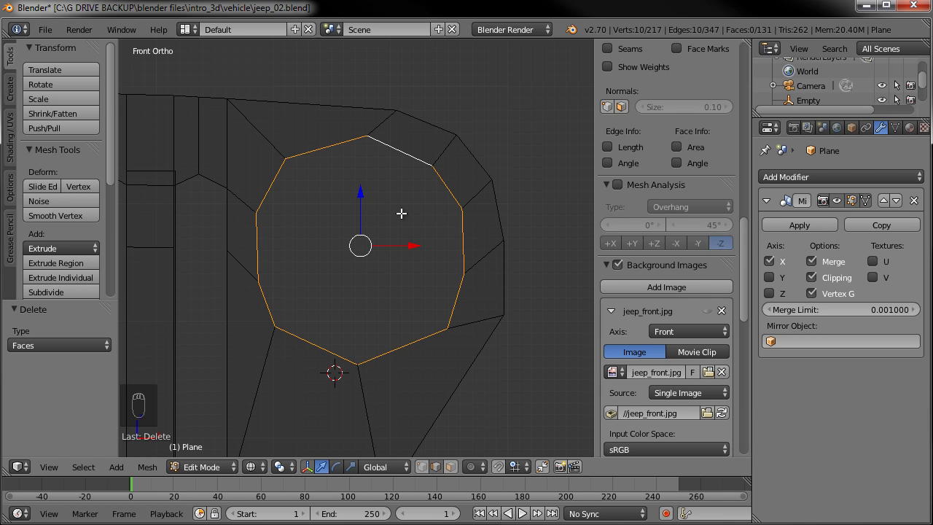
key(Delete)
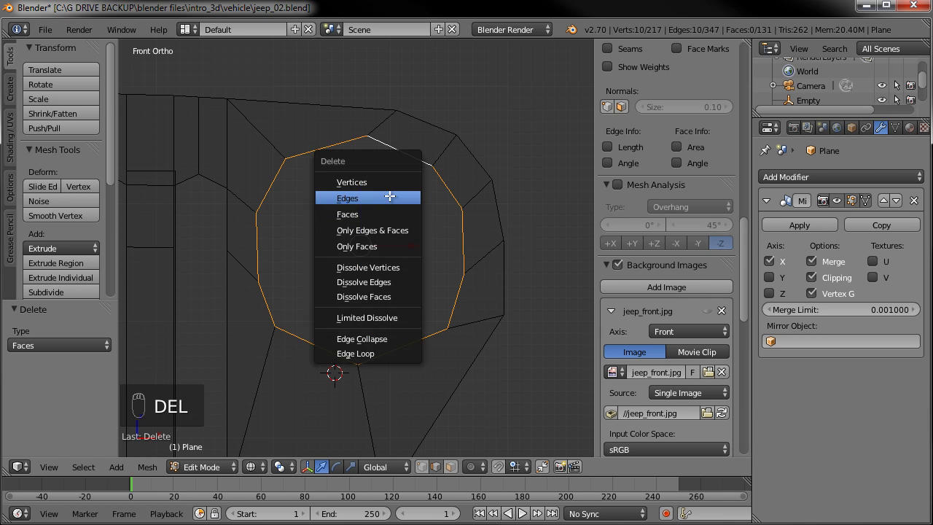
click(389, 197)
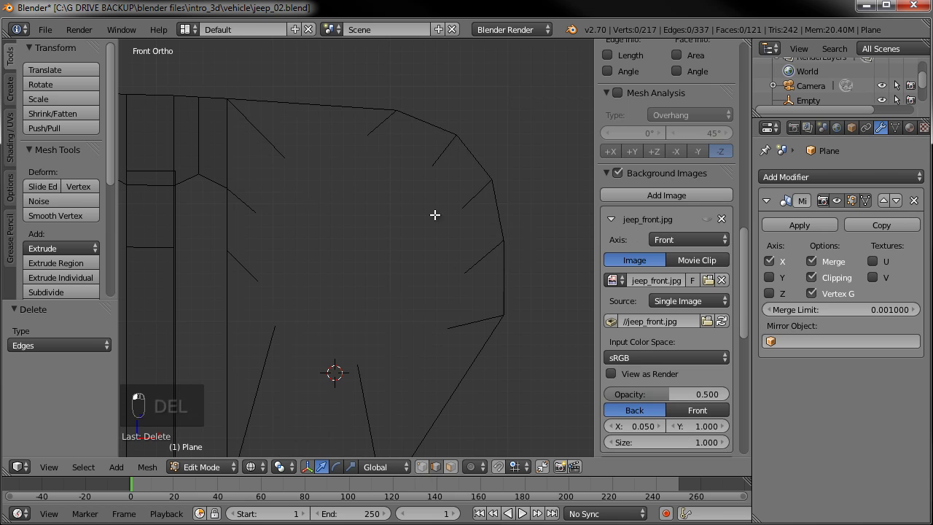
- Deselect all vertices and place the 3D cursor near the centre of the headlight opening
right_click(464, 271)
right_click(432, 167)
right_click(366, 135)
key(a)
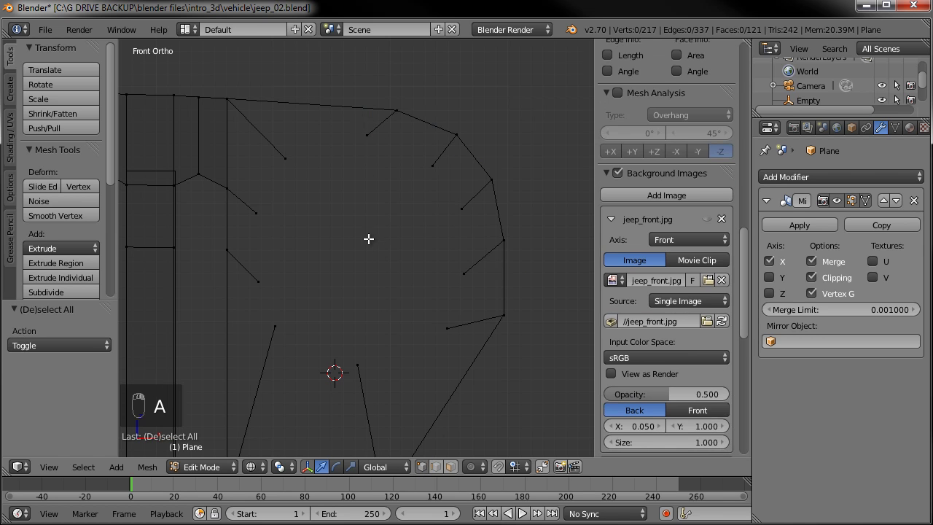
click(365, 241)
click(366, 239)
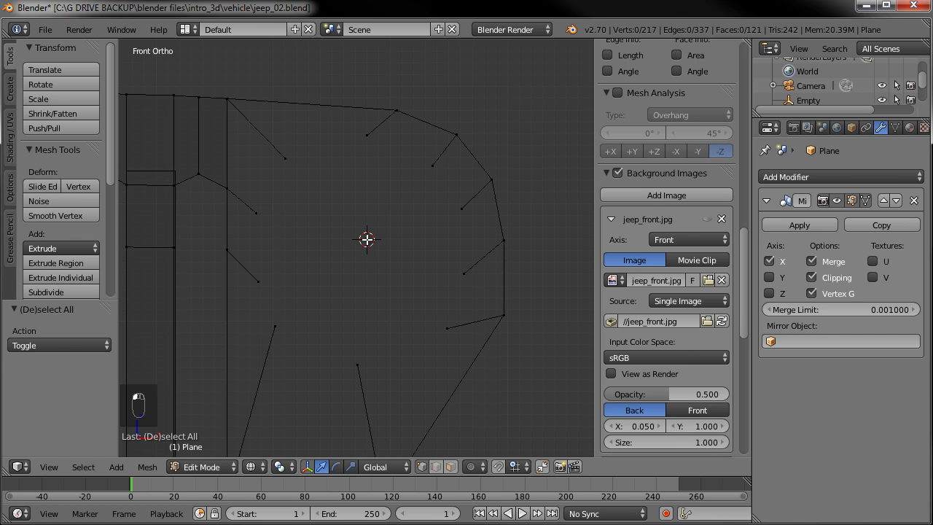
- Count the loose edge ends around the headlight opening by selecting each one in turn
right_click(366, 136)
right_click(433, 166)
right_click(462, 209)
right_click(464, 273)
right_click(447, 328)
right_click(357, 364)
right_click(275, 325)
right_click(258, 282)
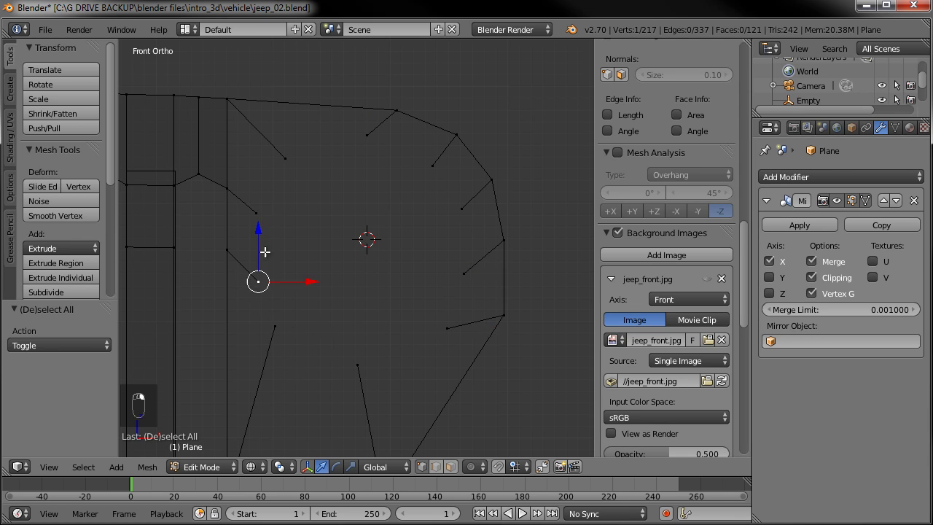
right_drag(265, 252, 282, 169)
right_click(284, 159)
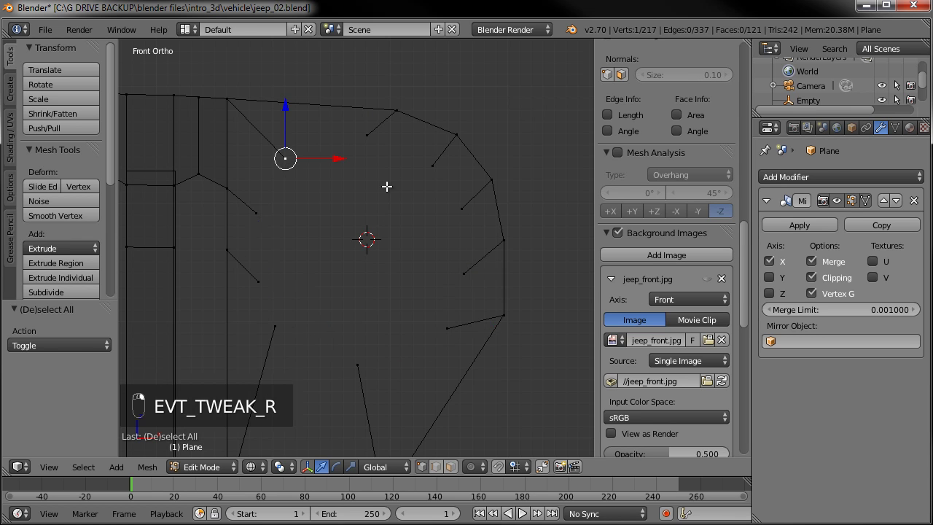
- Add a 10-vertex circle with radius 0.078 at the 3D cursor and rotate it 90° about X
key(shift+a)
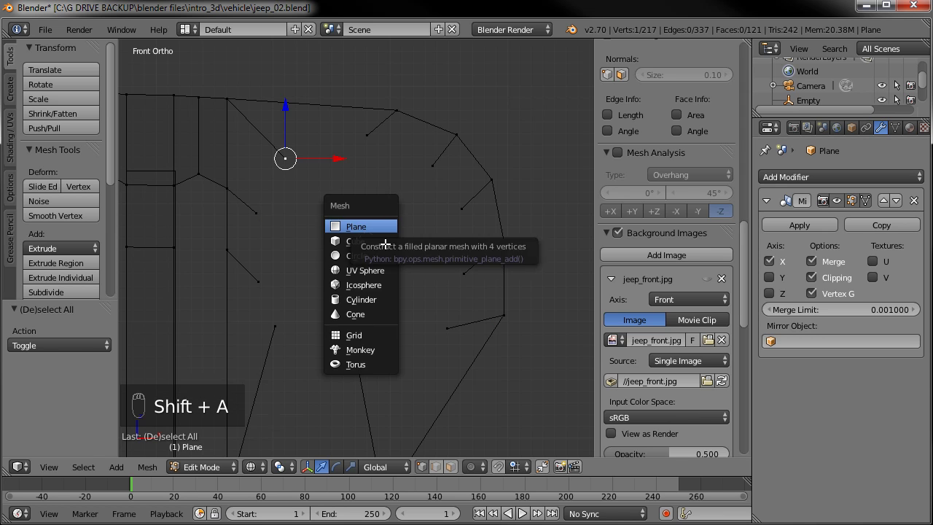
click(358, 256)
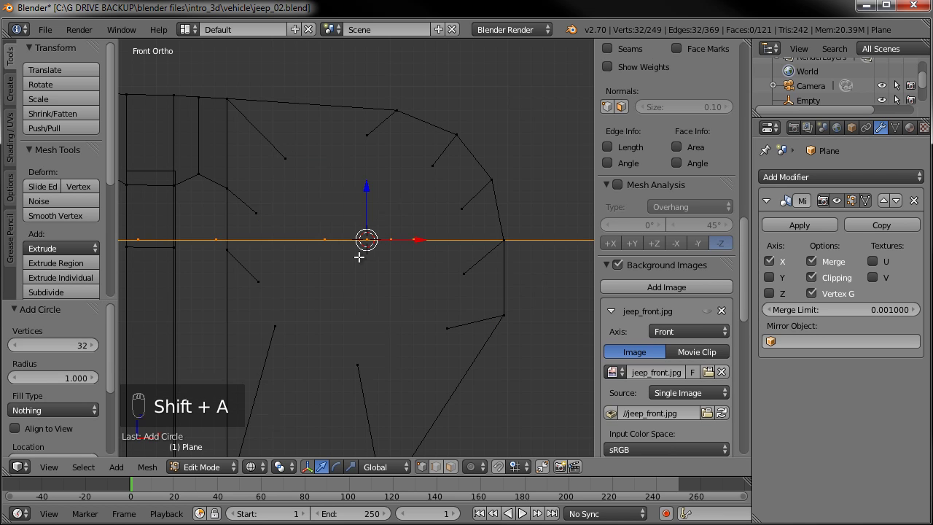
click(54, 344)
text(10)
key(Return)
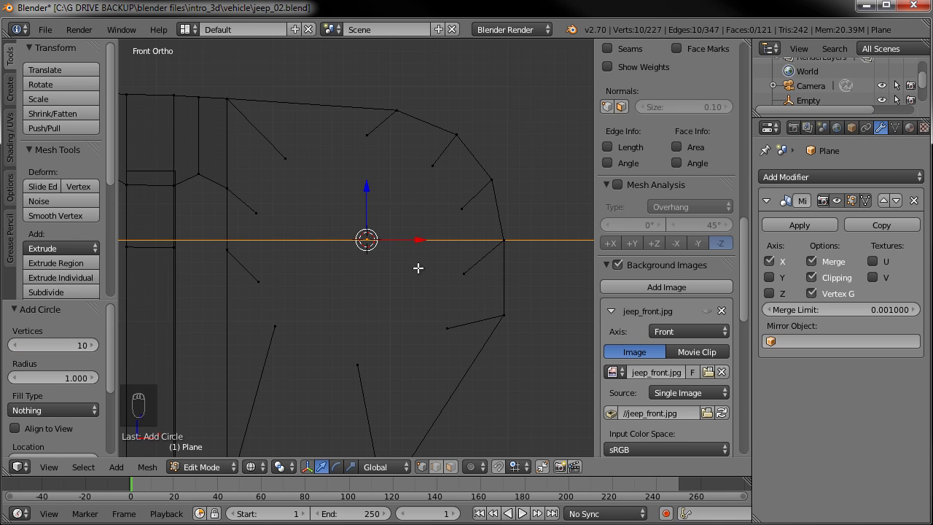
drag(79, 375, 19, 383)
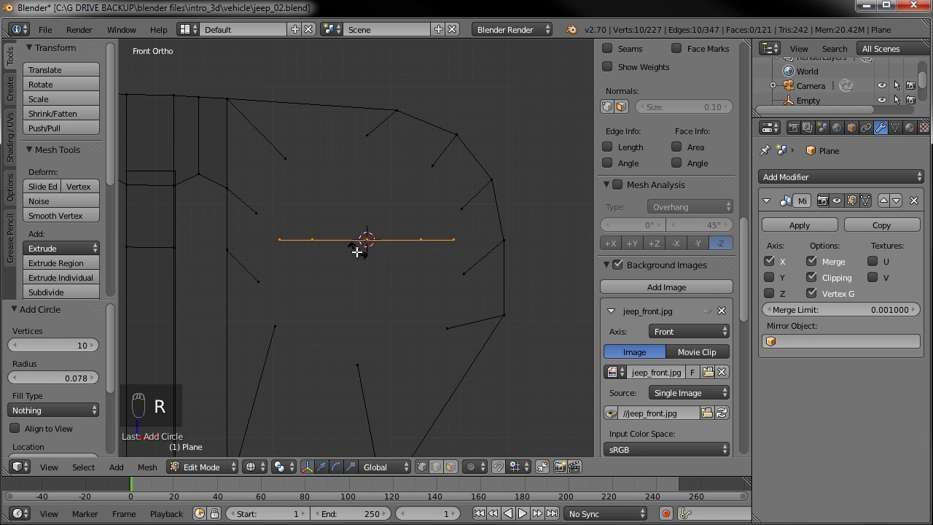
text(rx90)
key(Return)
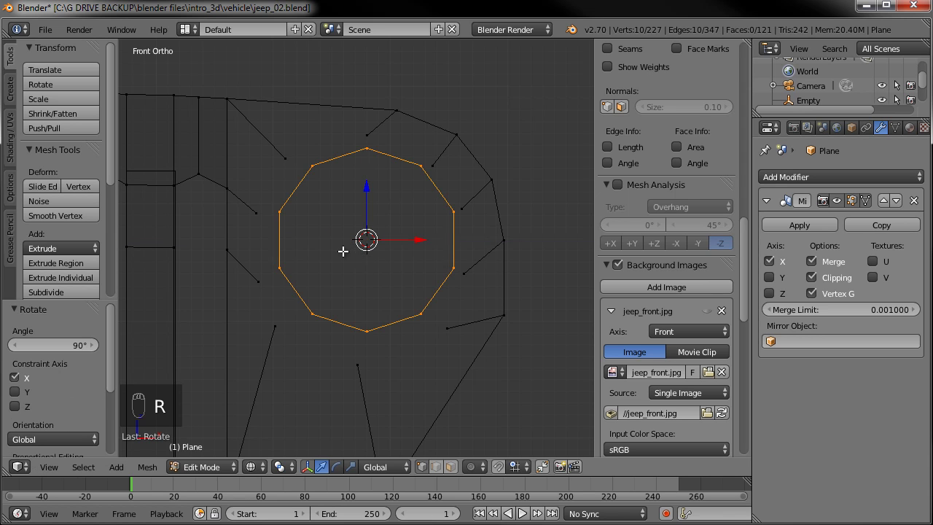
- Scale and move the new circle to match the headlight outline, showing the jeep_front.jpg background image only while fitting it
click(706, 311)
key(s)
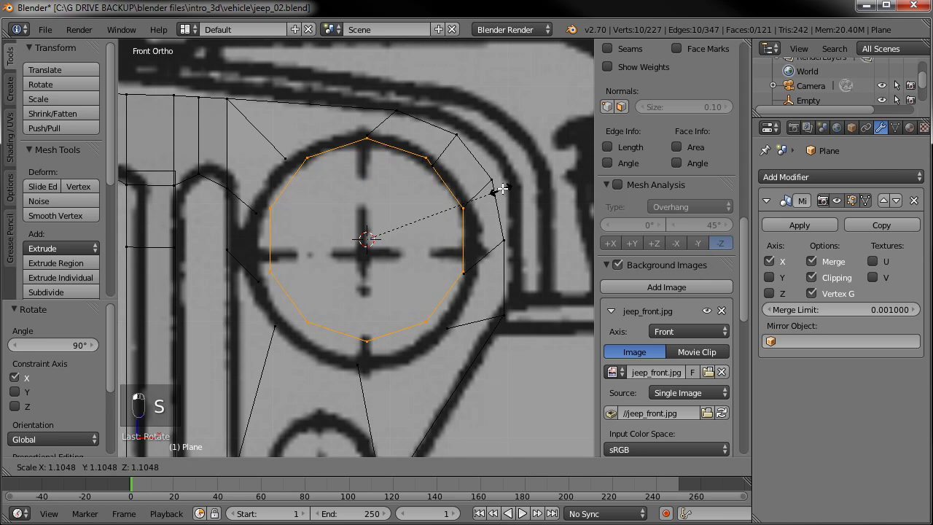
click(503, 189)
key(g)
click(501, 196)
key(s)
click(502, 194)
key(g)
click(505, 193)
key(s)
click(510, 219)
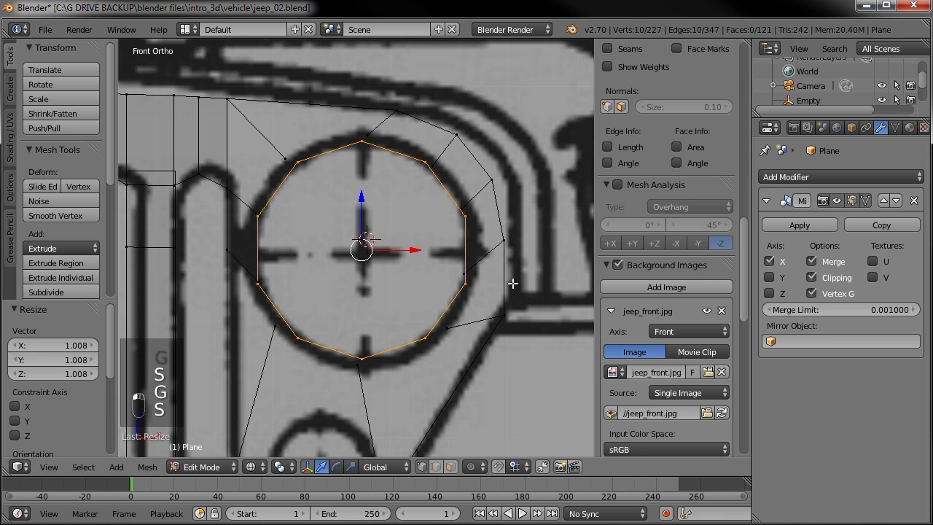
click(706, 310)
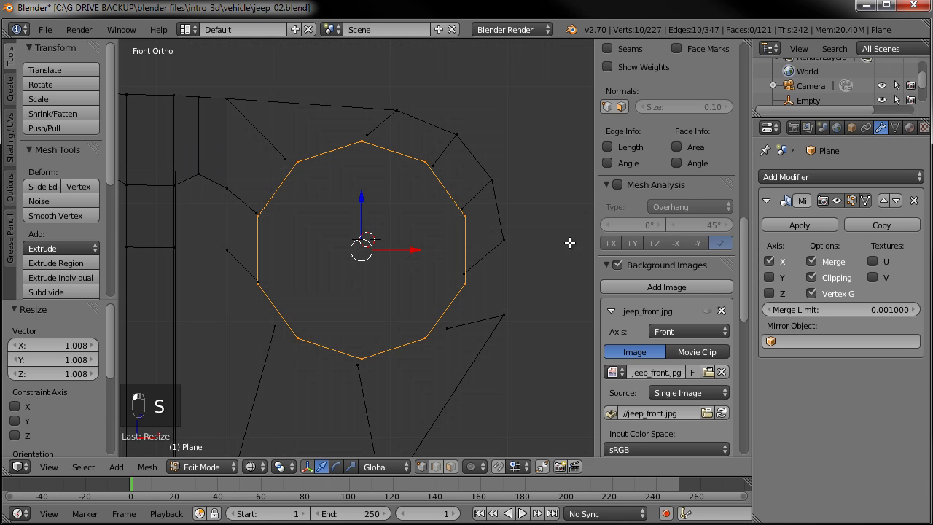
right_click(258, 281)
key(c)
right_click(281, 274)
scroll(291, 275, up, 3)
key(KP_Decimal)
key(g)
click(357, 232)
shift+right_click(369, 240)
key(alt+m)
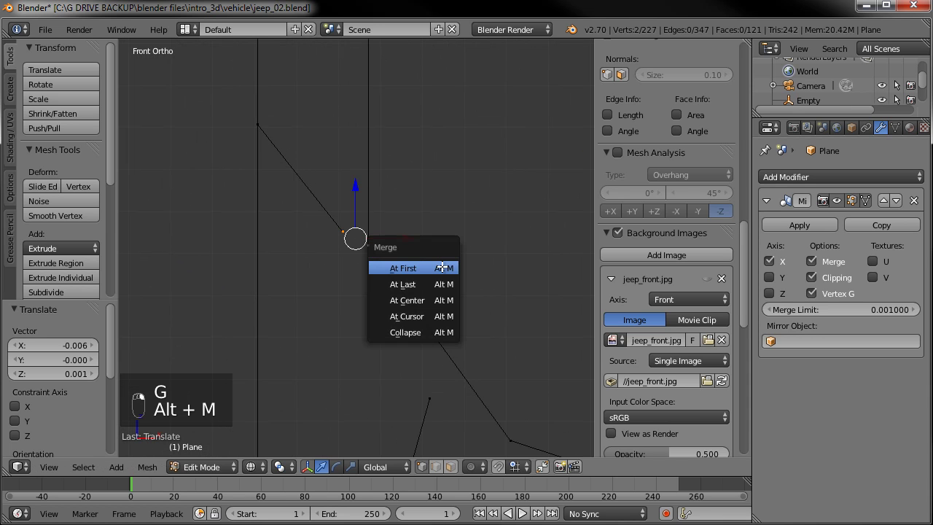
click(443, 267)
key(ctrl+z)
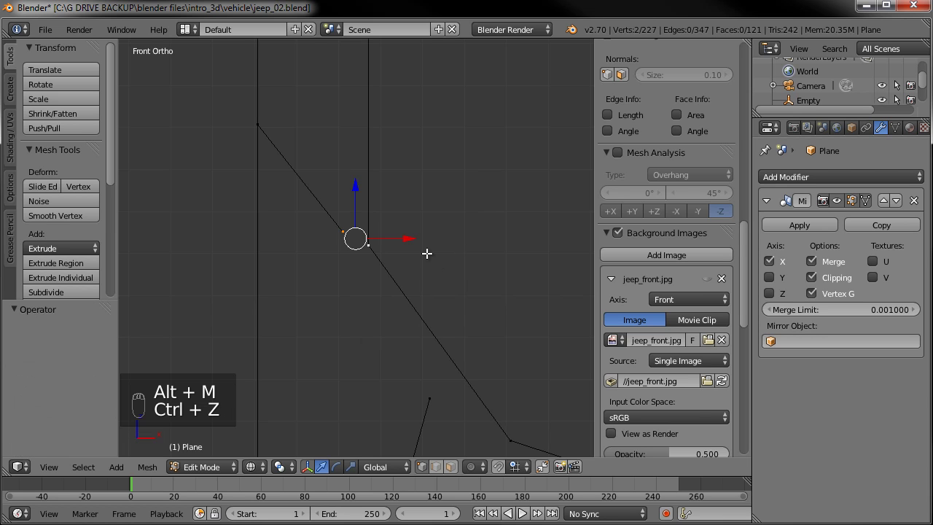
key(ctrl+z)
- Merge the loose edge end beside the lower vertex of the headlight circle's left side into that vertex using At First
scroll(426, 248, down, 4)
scroll(425, 247, up, 5)
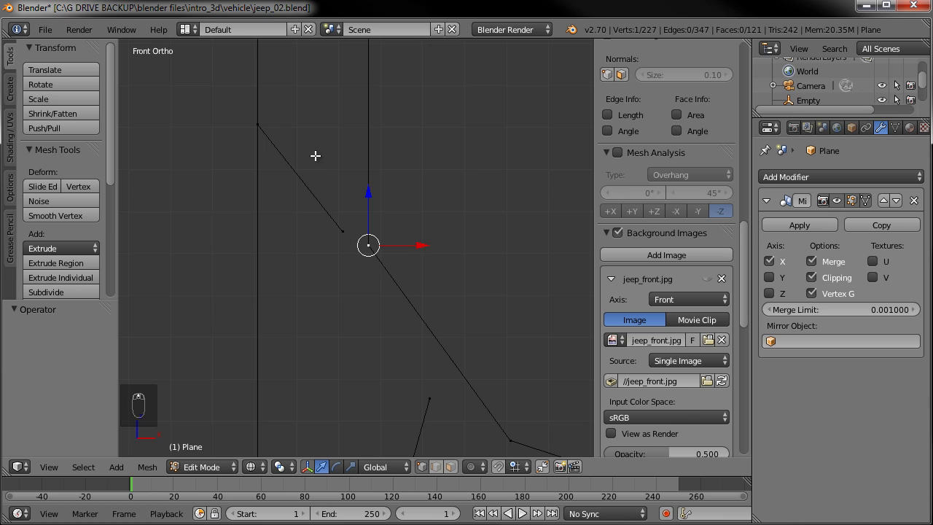
scroll(338, 290, down, 2)
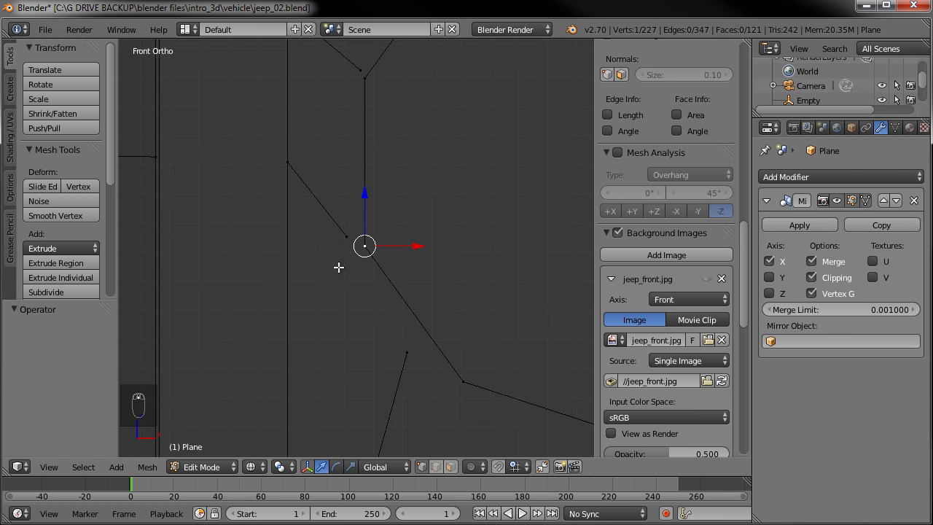
shift+right_click(348, 246)
key(alt+m)
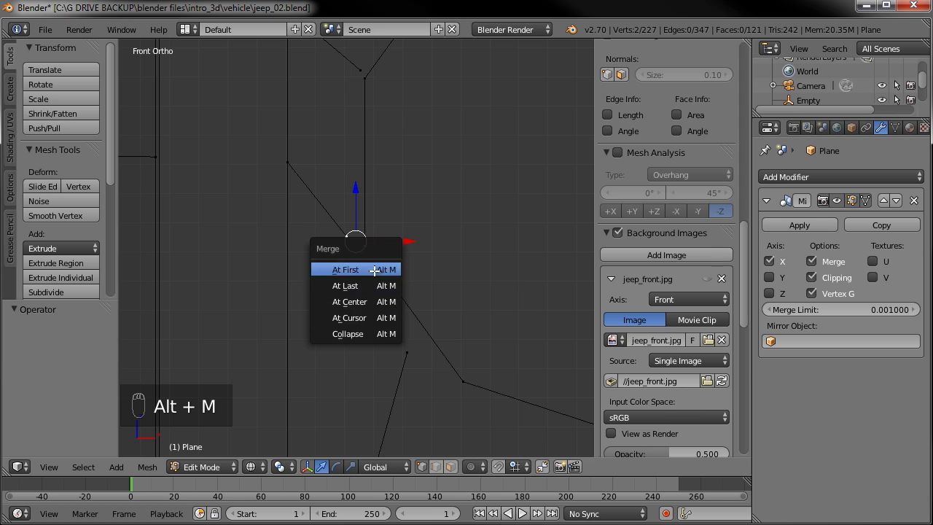
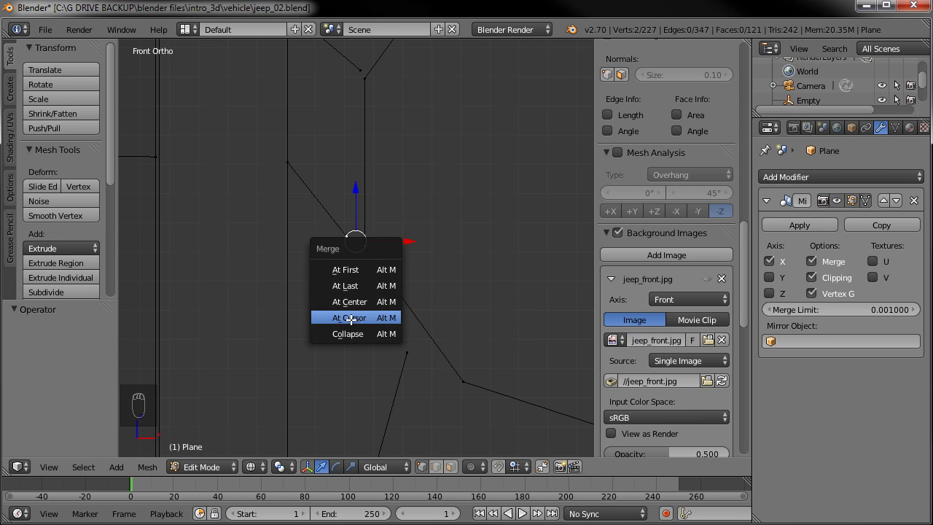
click(357, 271)
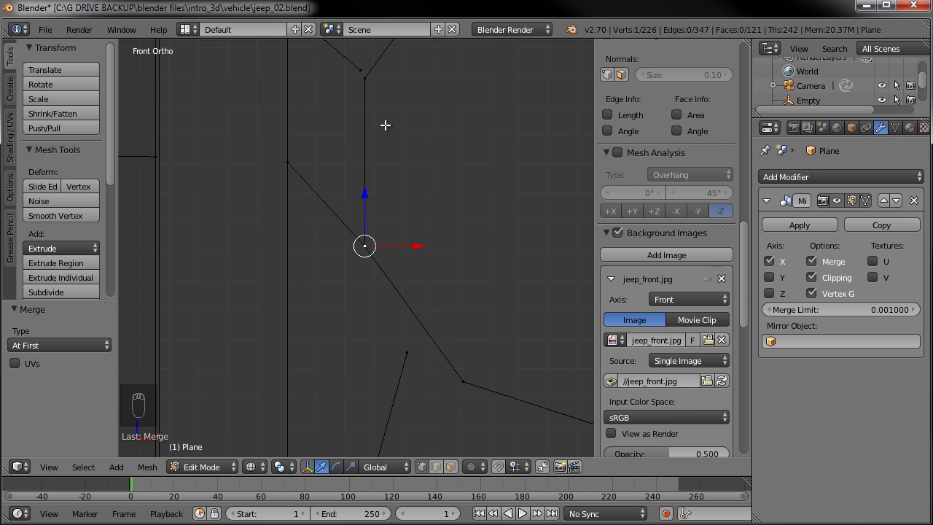
- Merge the loose edge end beside the upper vertex of the circle's left side into that vertex using At First
shift+middle_drag(392, 117, 355, 247)
right_click(351, 188)
shift+right_click(335, 178)
key(alt+m)
click(398, 196)
- Merge the loose edge ends near the circle's upper-left and topmost vertices into those circle vertices using At First
shift+middle_drag(398, 196, 352, 189)
right_click(352, 189)
shift+right_click(323, 179)
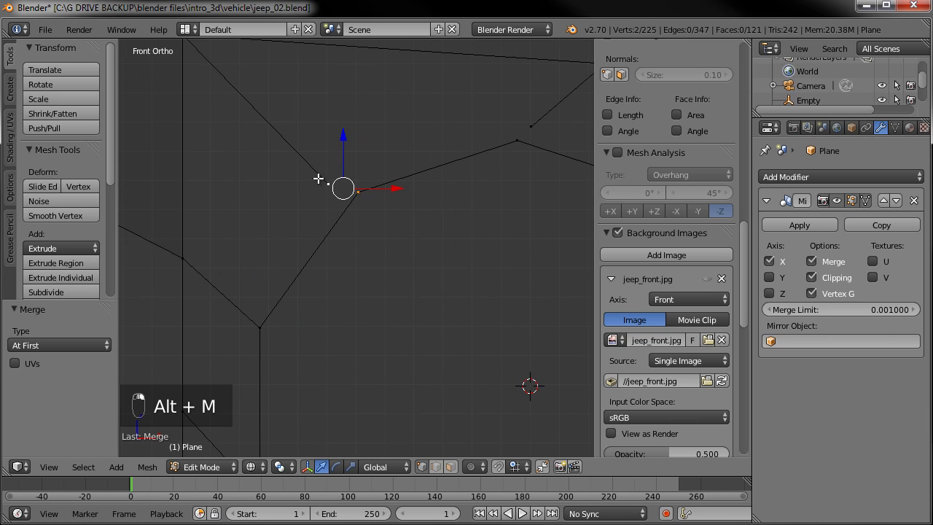
key(alt+m)
click(323, 180)
right_click(516, 140)
shift+right_click(531, 125)
shift+middle_drag(542, 247, 302, 255)
key(alt+m)
click(301, 255)
- Merge the loose edge ends near the circle's upper-right vertex and the upper vertex of its right side into the circle
right_click(435, 200)
shift+right_click(451, 211)
key(alt+m)
click(460, 210)
shift+middle_drag(474, 320, 410, 254)
right_click(468, 253)
shift+right_click(466, 234)
key(alt+m)
click(467, 234)
- Merge the loose edge end with the lower vertex on the circle's right side, undoing the first merge and redoing it
shift+middle_drag(459, 347, 420, 222)
right_click(431, 278)
shift+right_click(432, 297)
key(alt+m)
click(433, 298)
key(ctrl+z)
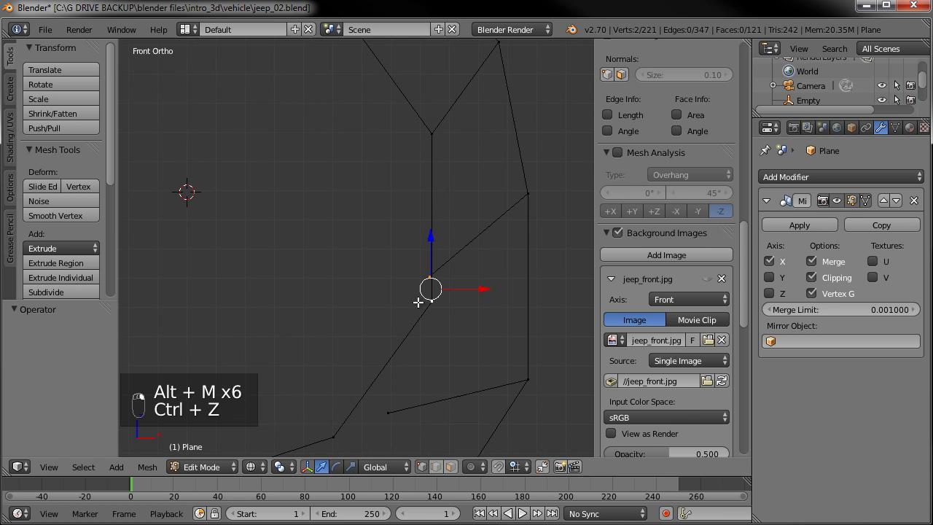
key(alt+space)
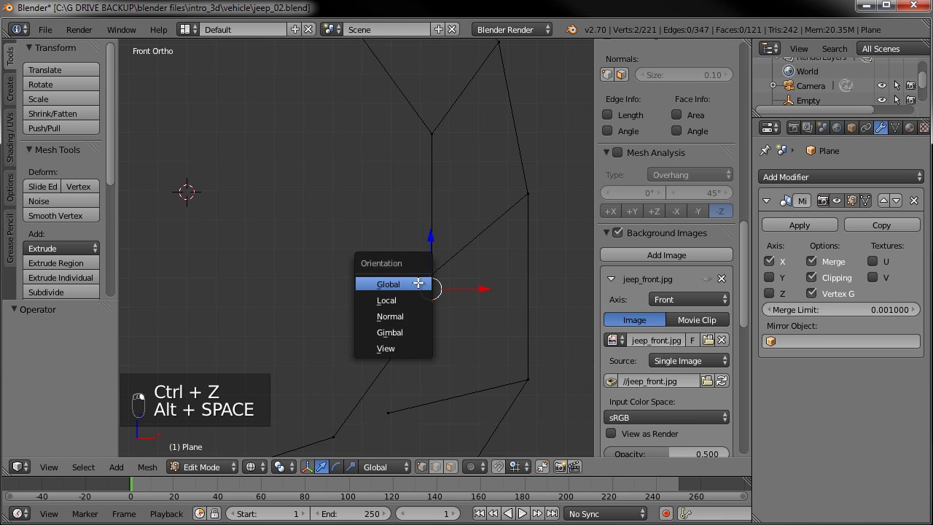
key(alt+m)
click(459, 307)
- Merge the loose edge ends near the circle's lower-right and bottommost vertices into those circle vertices using At First
shift+middle_drag(440, 354, 561, 206)
click(510, 268)
click(455, 292)
shift+click(511, 268)
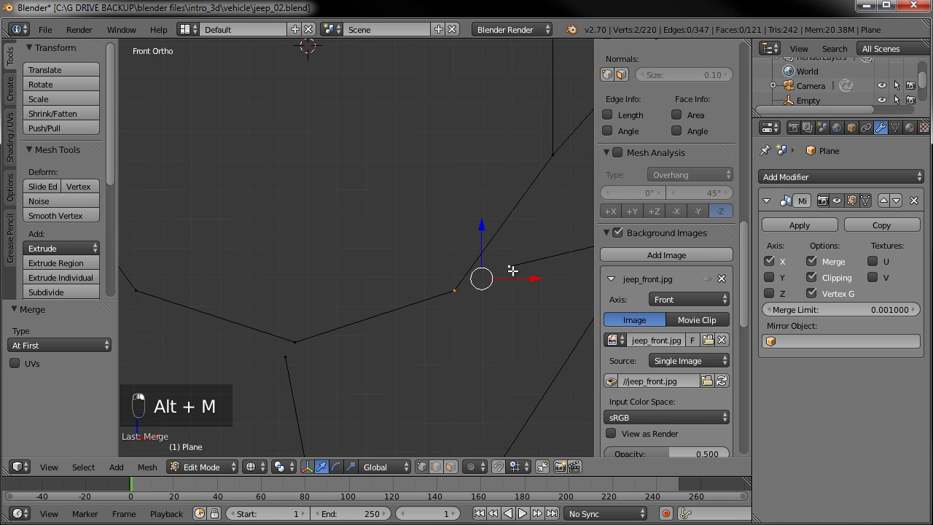
key(alt+m)
click(510, 273)
click(297, 339)
shift+click(285, 358)
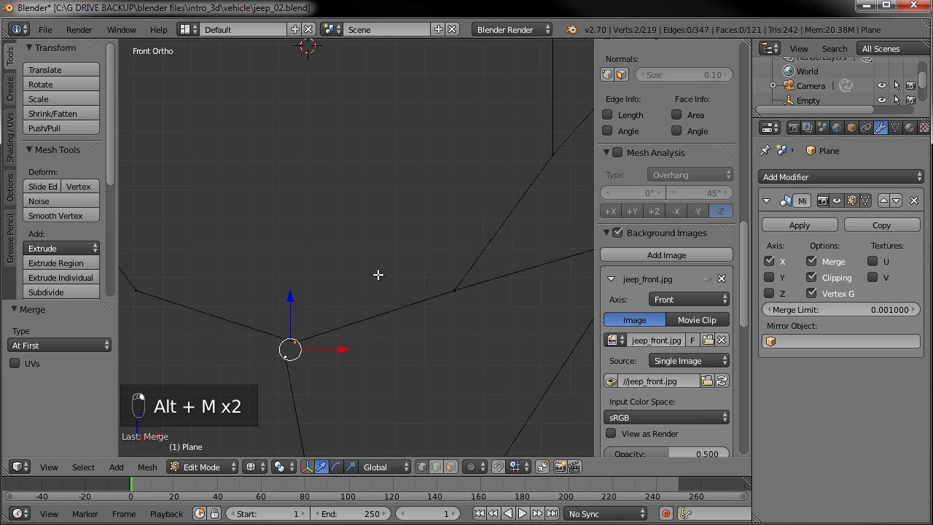
key(alt+m)
click(374, 271)
- Merge the last loose edge end into the circle's lower-left vertex and deselect everything
scroll(271, 287, down, 2)
shift+middle_drag(270, 287, 376, 263)
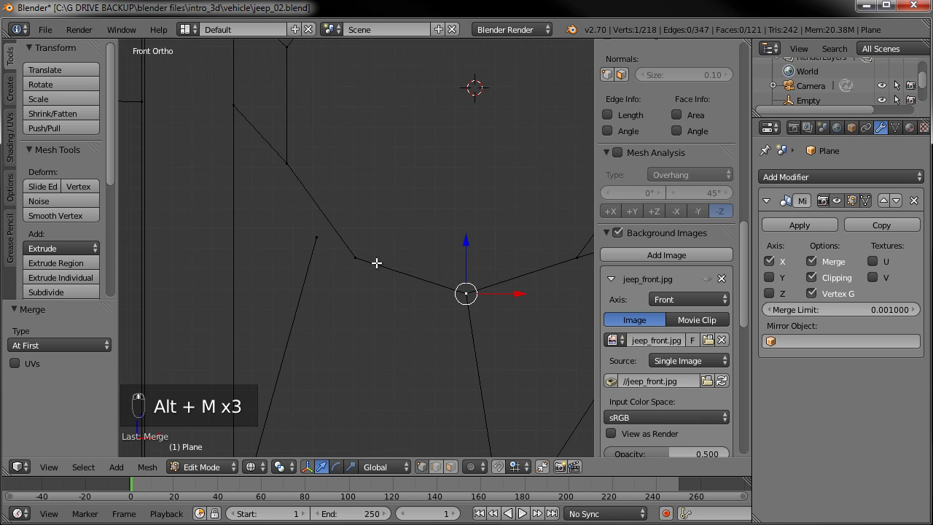
right_click(358, 253)
shift+right_click(320, 237)
key(alt+m)
click(322, 238)
scroll(391, 226, down, 2)
shift+middle_drag(392, 225, 397, 267)
key(a)
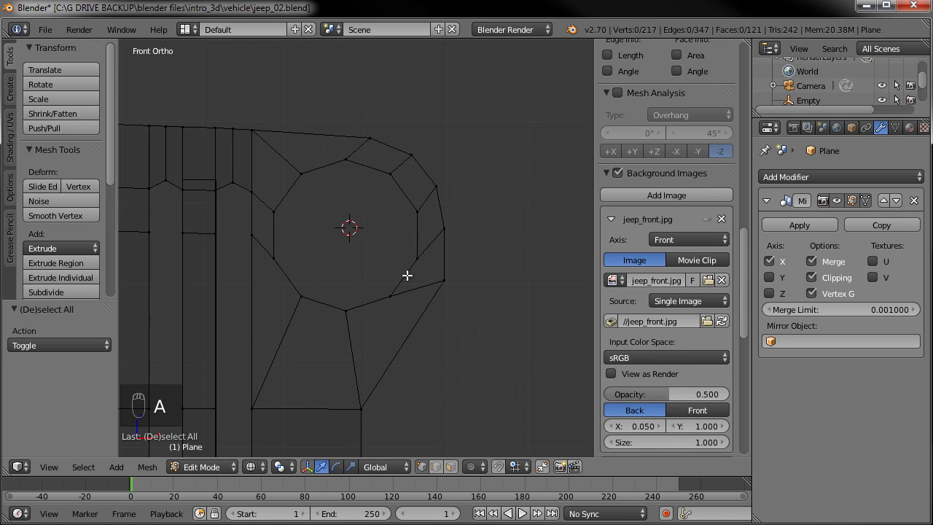
- Check that the circle is joined to the surrounding headlight panel by selecting its linked geometry, and deselect everything
key(l)
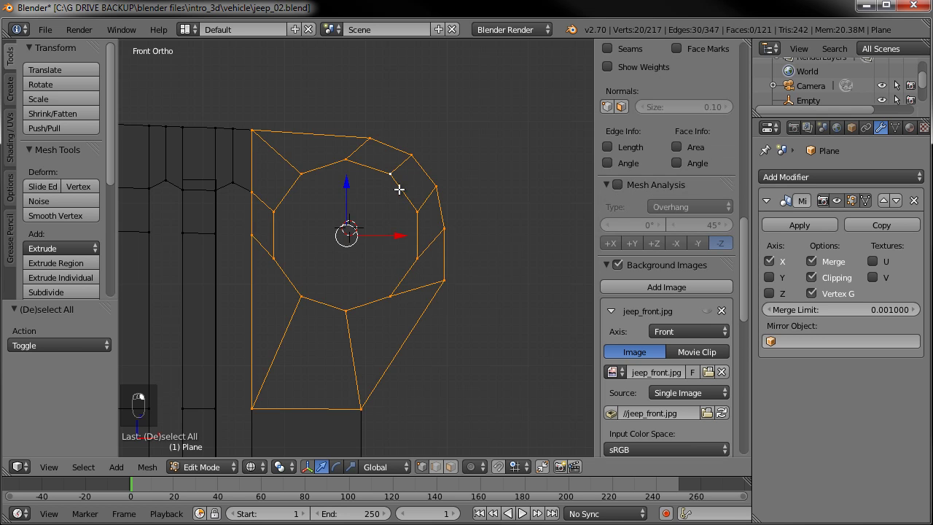
key(a)
key(a)
key(a)
key(a)
key(a)
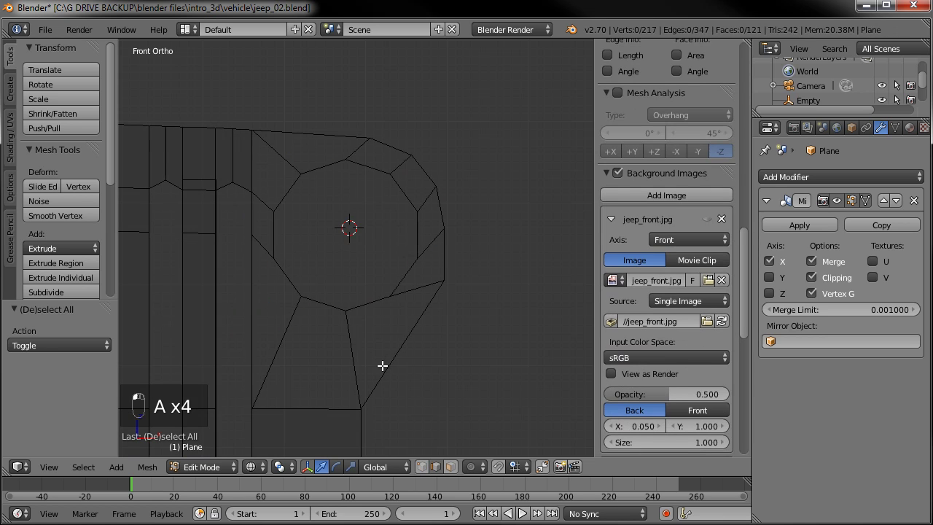
- Fill the four faces around the headlight circle from its bottom up its right side, using neighbouring pairs of connecting edges
right_click(354, 355)
shift+right_click(286, 336)
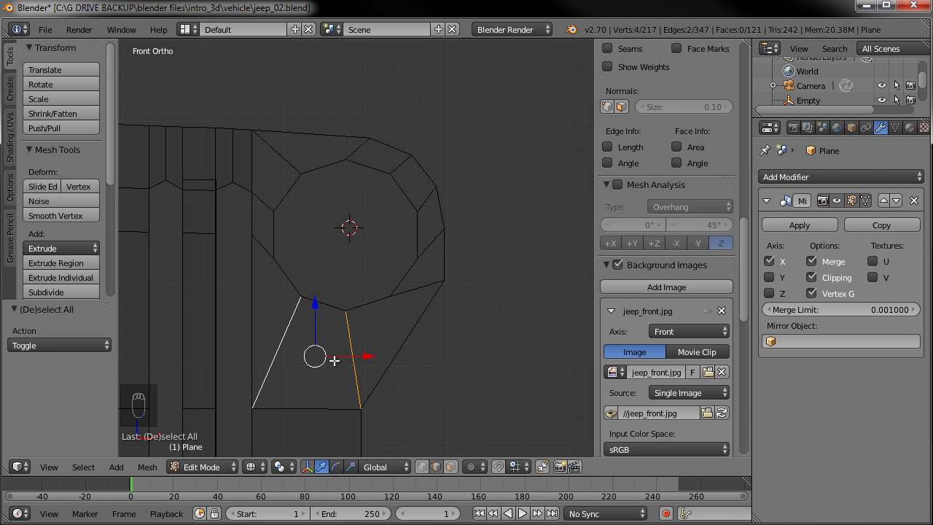
key(f)
key(f)
right_click(433, 249)
shift+right_click(426, 282)
key(f)
right_click(430, 242)
shift+right_click(430, 198)
key(f)
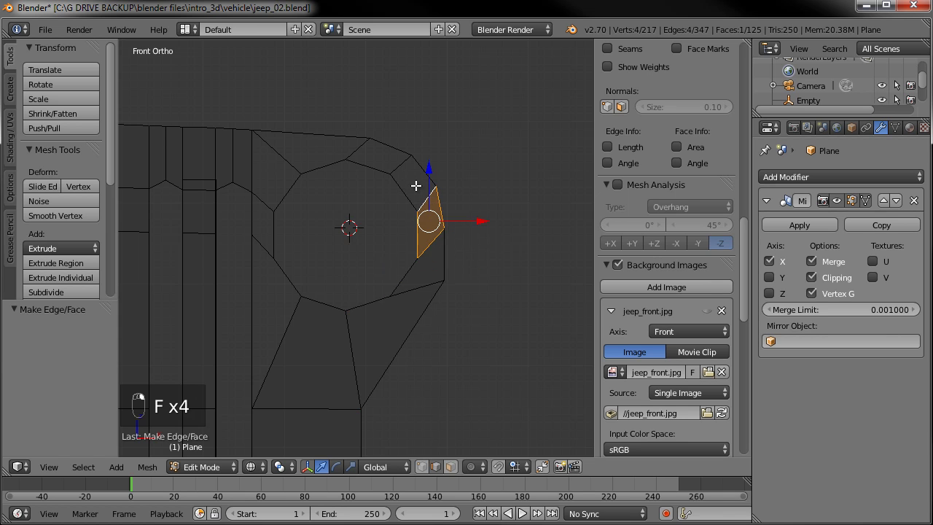
- Fill the three faces across the upper right and top of the headlight circle, undoing the wrongly paired top face first
right_click(400, 164)
shift+right_click(423, 182)
key(f)
right_click(372, 159)
shift+right_click(373, 150)
key(f)
right_click(358, 148)
shift+right_click(260, 158)
key(f)
key(ctrl+z)
shift+right_click(291, 164)
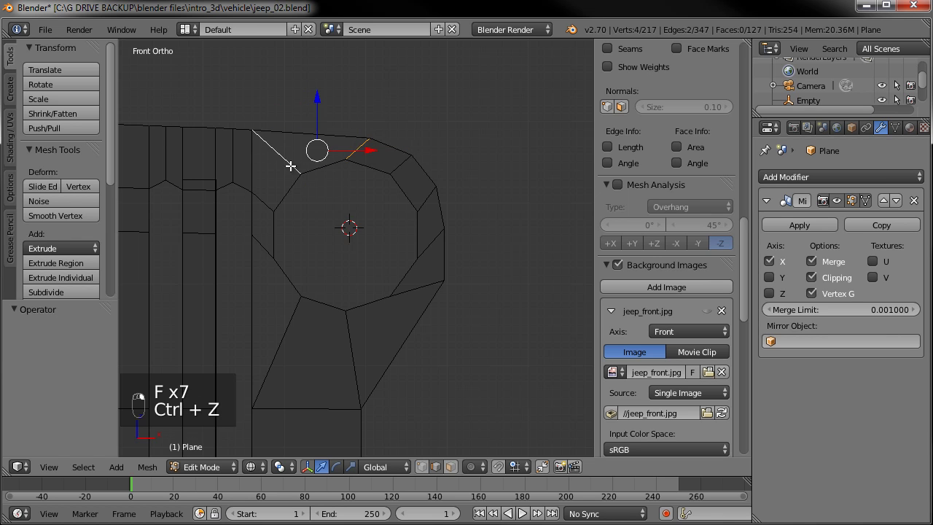
key(f)
- Fill the three faces down the left side of the headlight circle, deselect everything and return to vertex selection
right_click(279, 181)
shift+right_click(268, 193)
key(f)
right_click(267, 204)
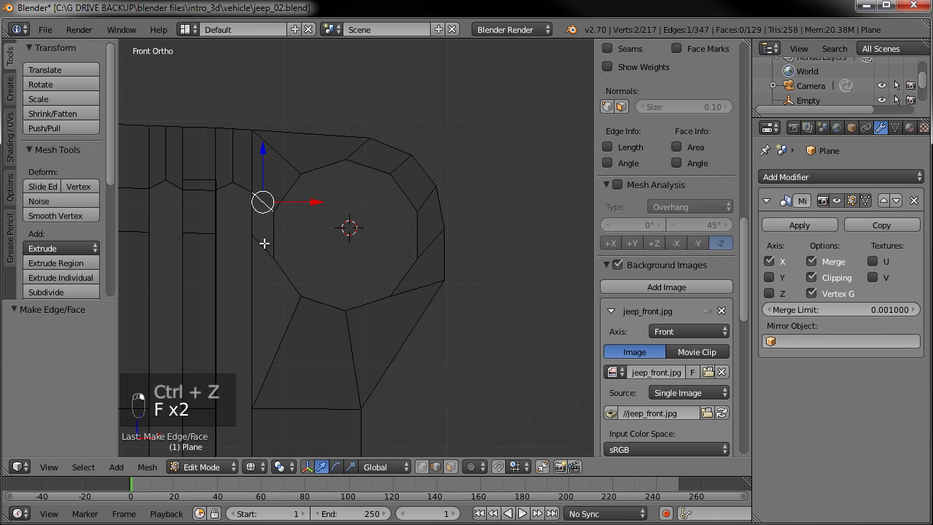
shift+right_click(262, 243)
key(f)
right_click(263, 245)
shift+right_click(282, 317)
key(f)
key(a)
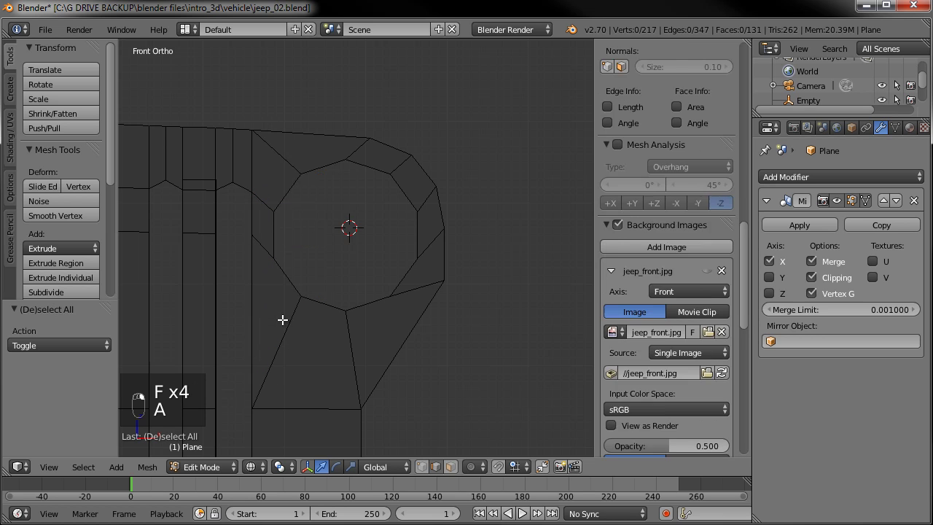
key(1)
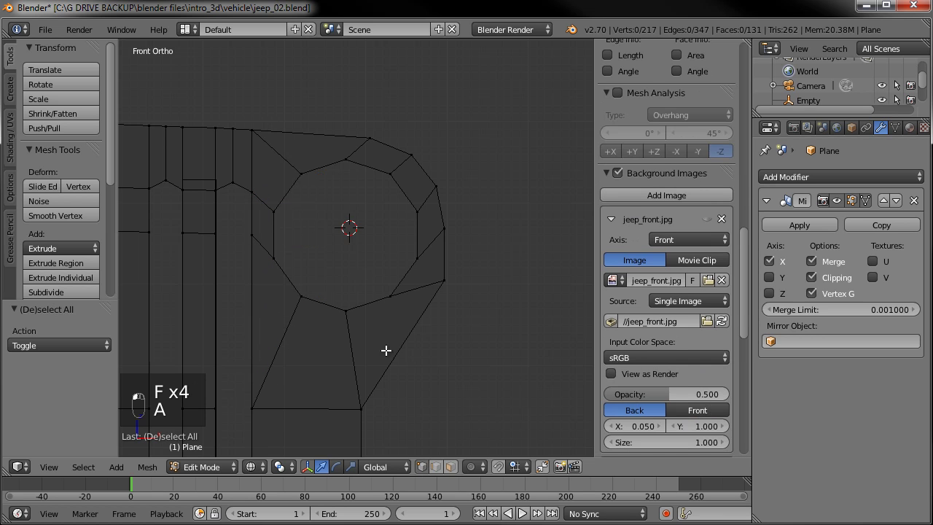
- Try moving the lower vertex of the circle's left side about -0.007 in X and -0.014 in Z, and undo it
right_click(281, 261)
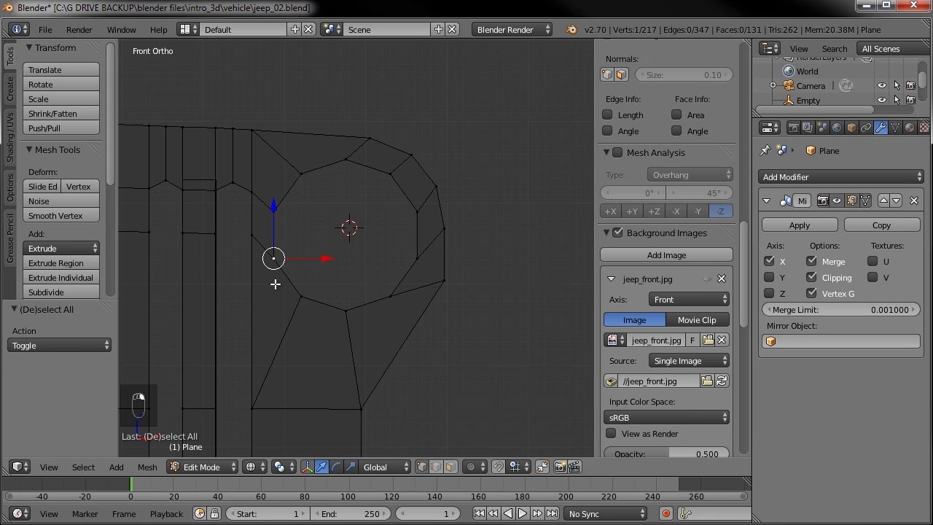
scroll(282, 300, up, 5)
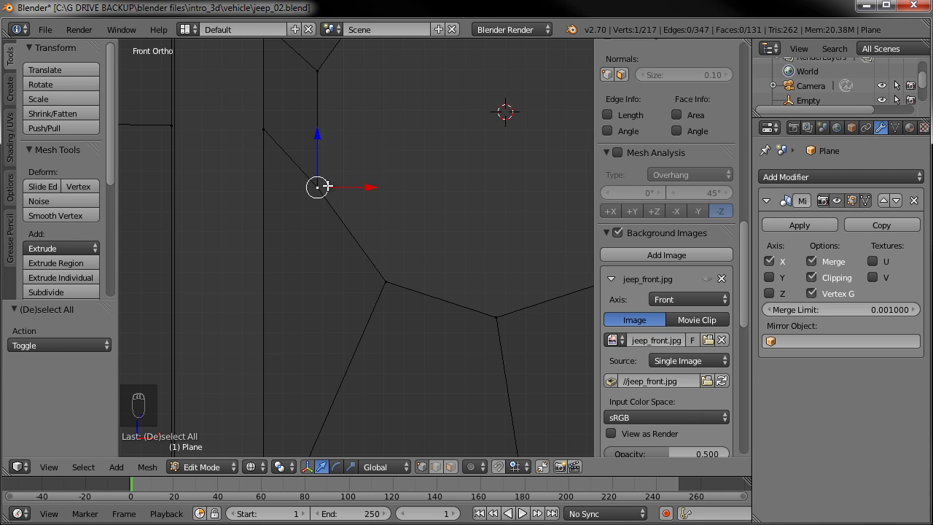
key(g)
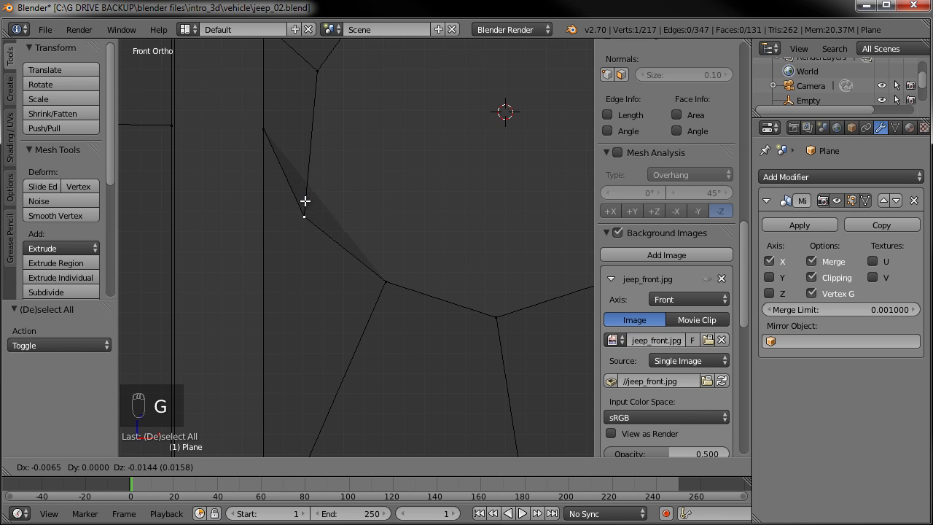
click(304, 198)
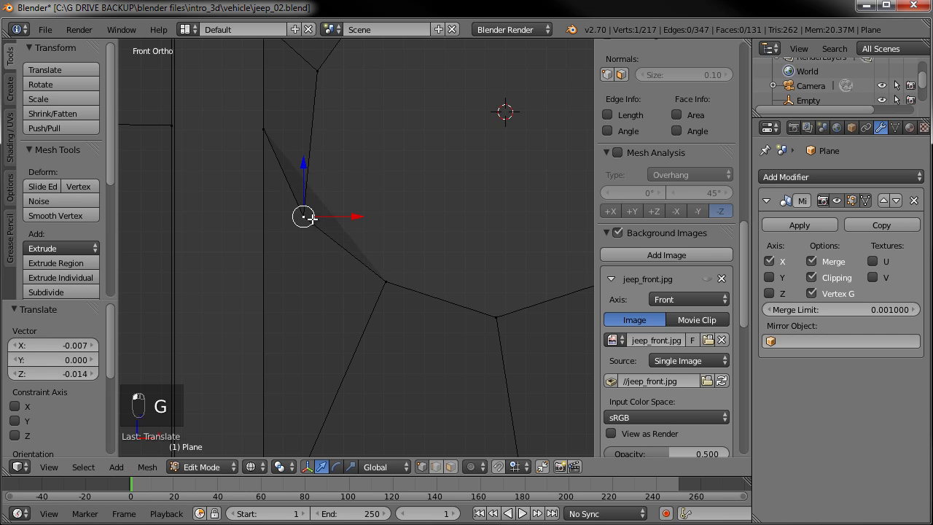
scroll(365, 285, down, 3)
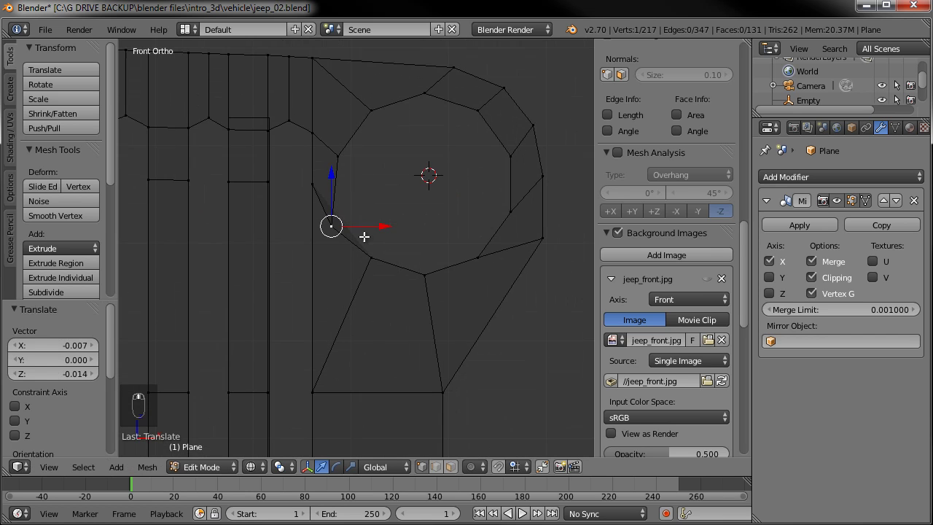
scroll(362, 254, up, 3)
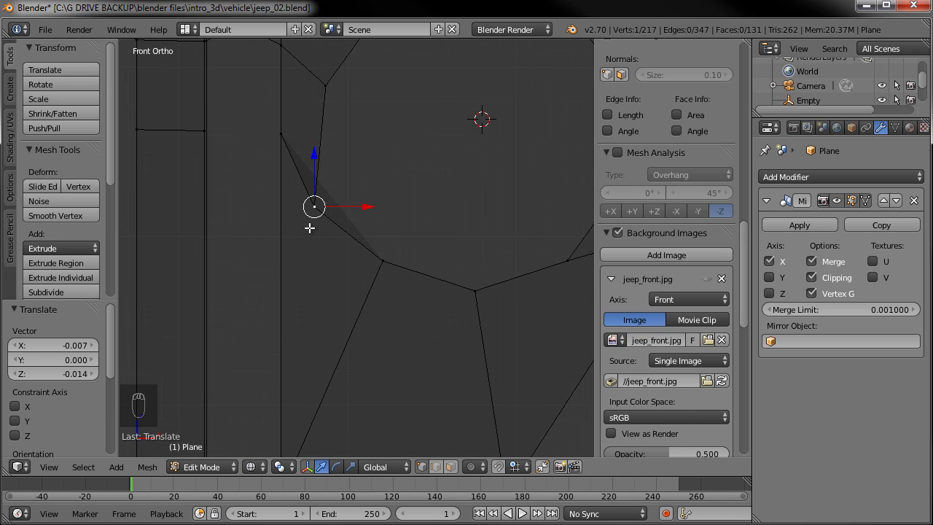
key(ctrl+z)
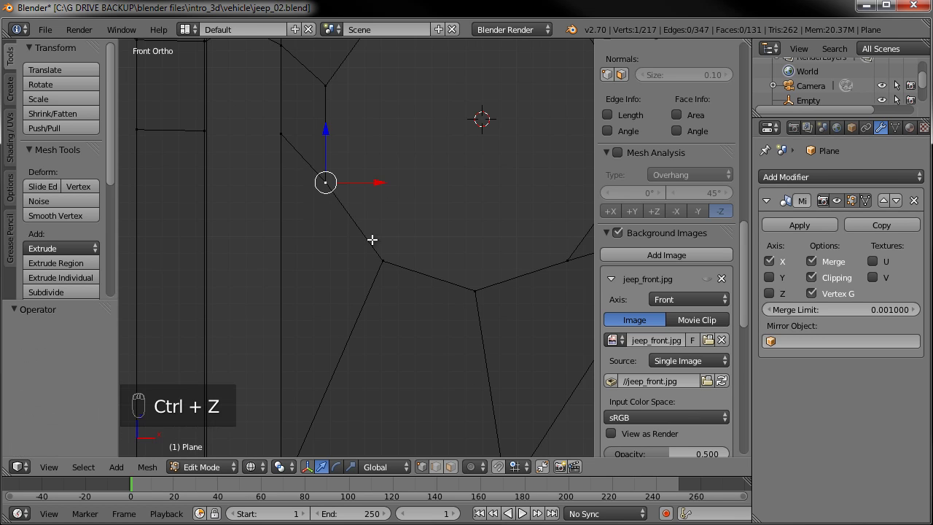
- Move the panel-edge vertex beside the circle's lower left side straight down by about 0.049 along Z
drag(281, 97, 283, 174)
scroll(327, 191, down, 2)
shift+middle_drag(331, 194, 229, 217)
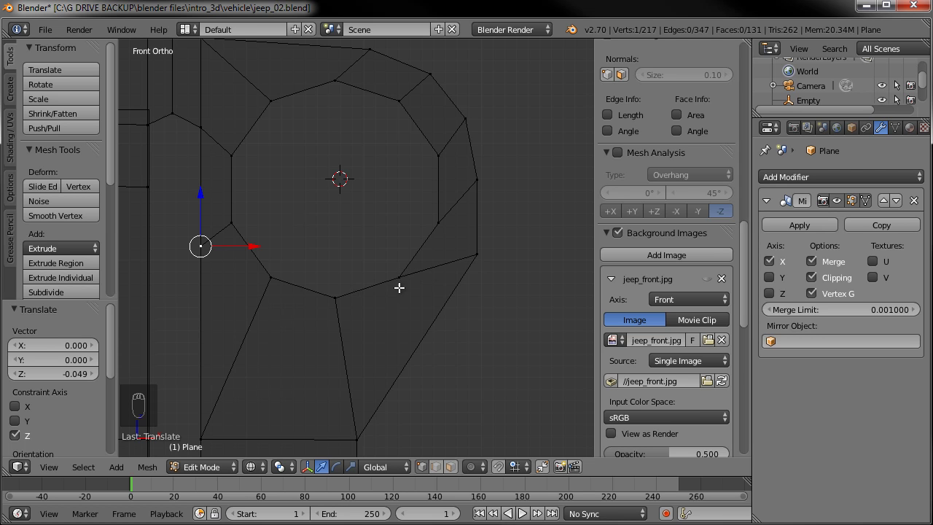
right_click(419, 270)
key(g)
right_click(415, 270)
right_click(472, 265)
key(g)
key(g)
right_click(458, 263)
- Select the headlight circle's edge loop, rotate it by about -1.189° and rotate it back by about 1.265°
alt+right_click(416, 246)
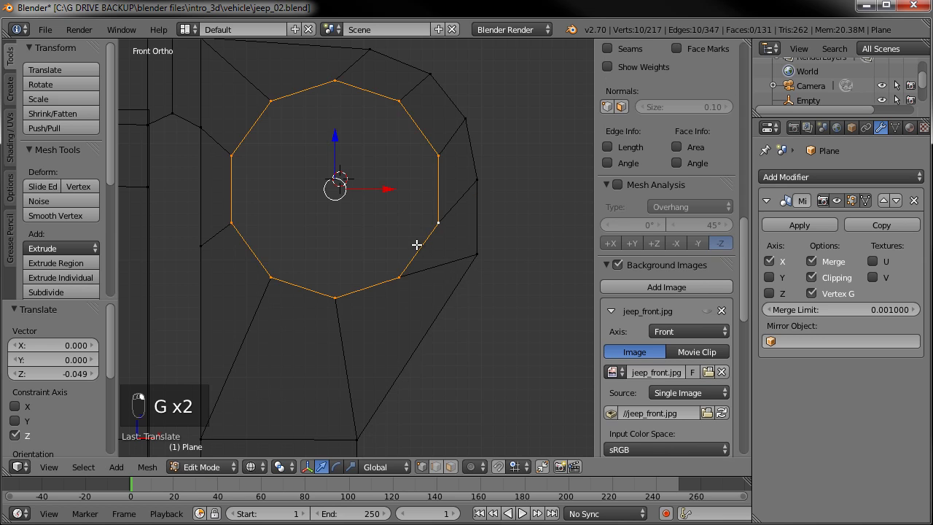
key(r)
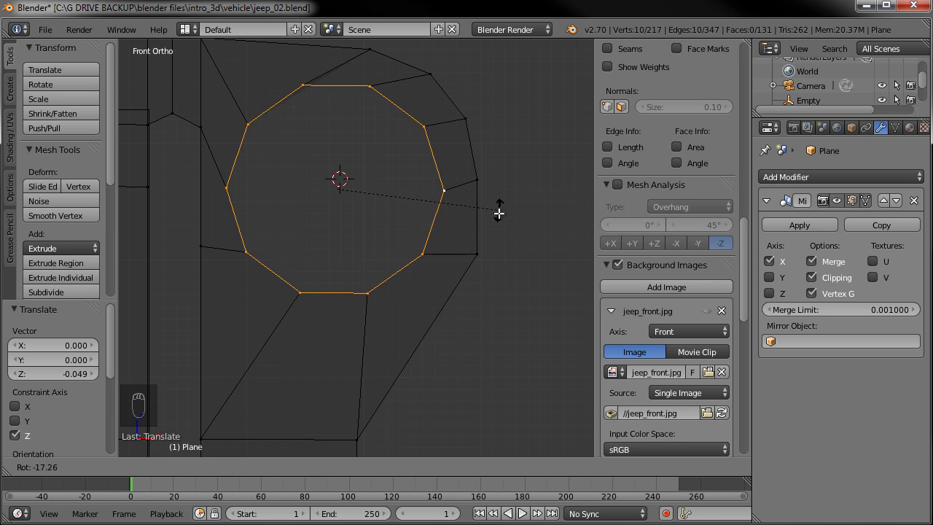
click(490, 260)
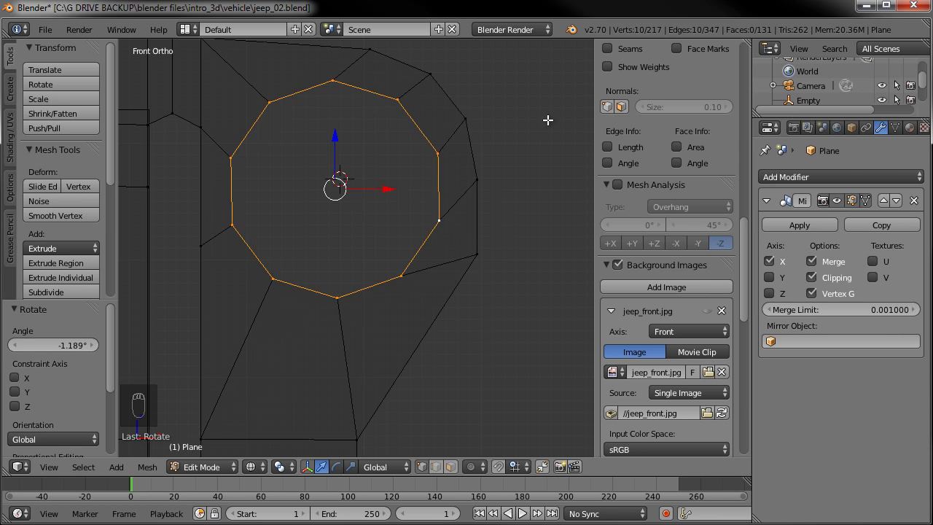
key(r)
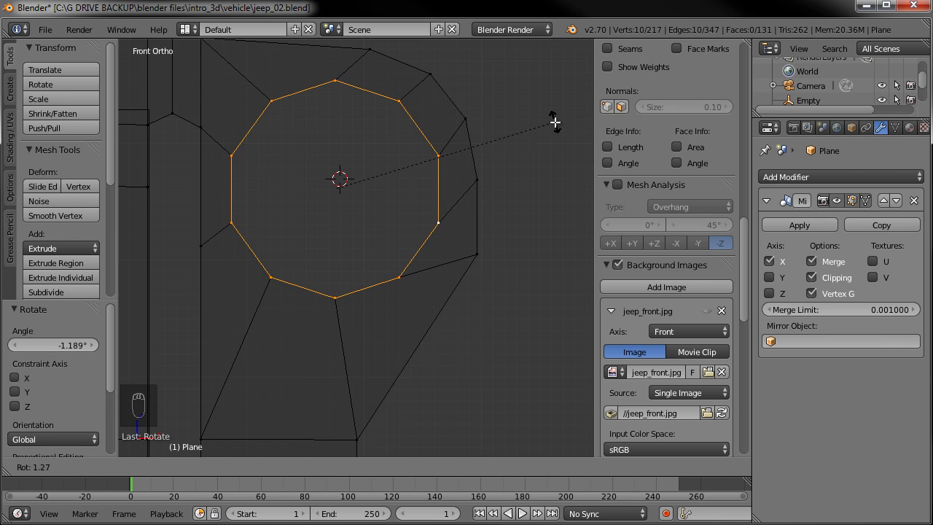
click(555, 122)
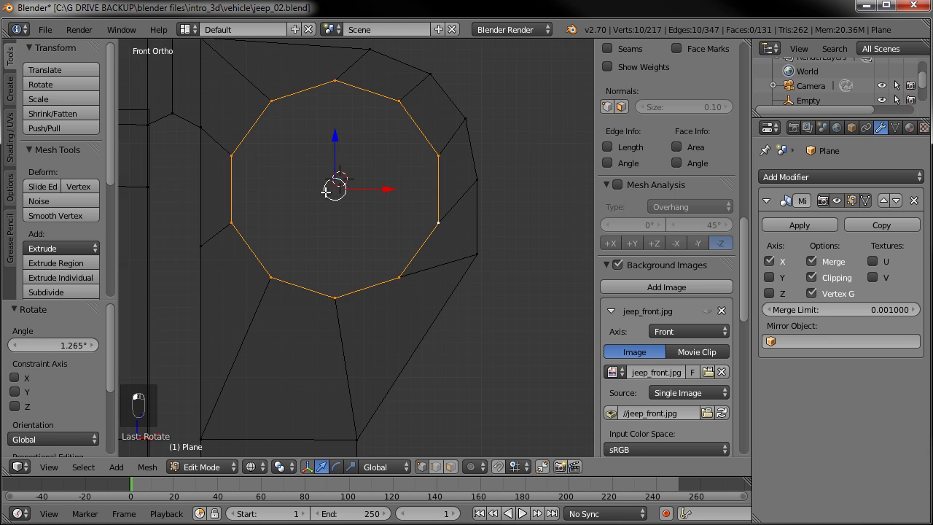
- Leave mesh editing and delete the leftover Empty object overlapping the front grille slot
scroll(325, 190, down, 7)
shift+middle_drag(343, 298, 419, 281)
scroll(419, 281, up, 1)
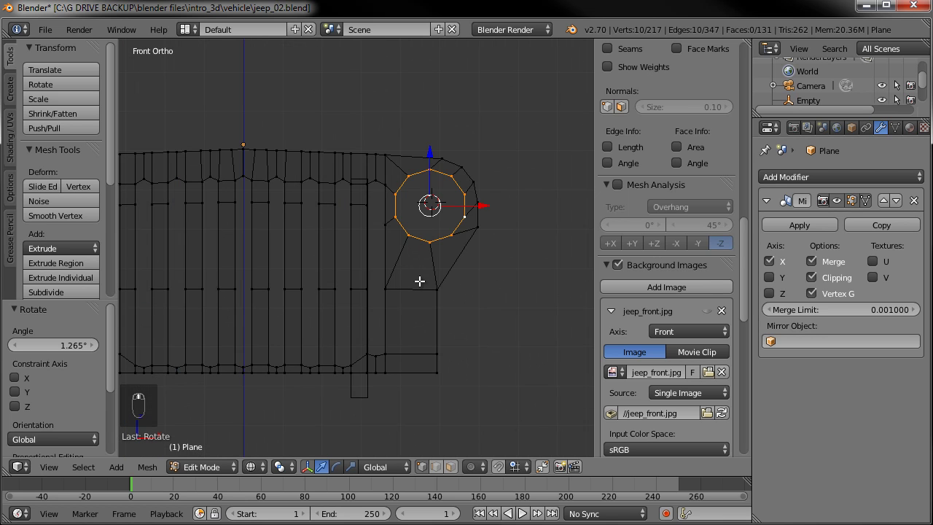
scroll(429, 307, down, 2)
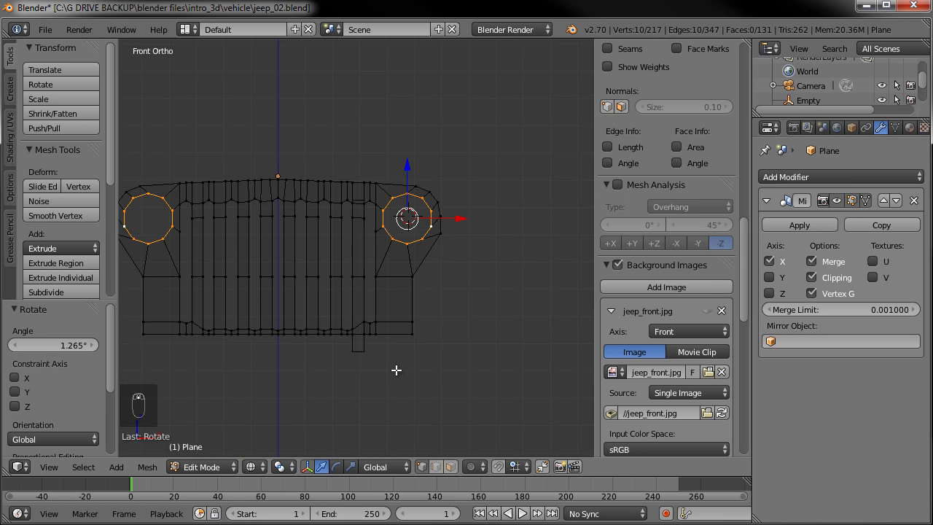
key(Tab)
right_click(363, 352)
key(Delete)
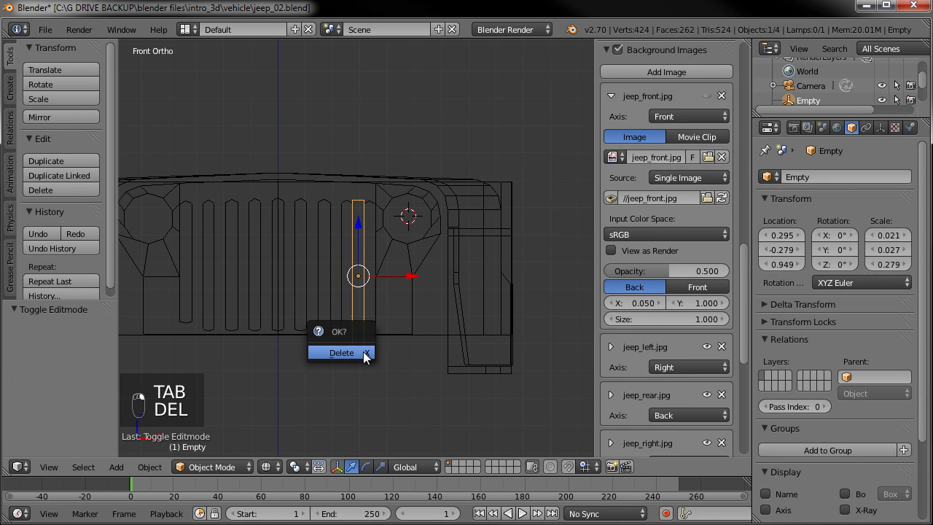
click(364, 353)
scroll(369, 331, down, 3)
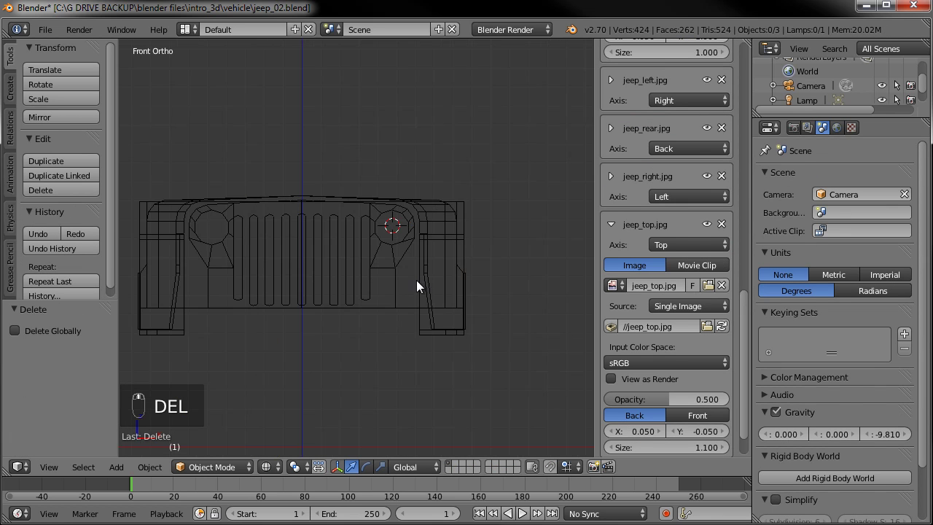
- View the wireframe body from an angle, select the jeep body and reopen its mesh for editing
mouse_move(438, 291)
middle_down()
mouse_move(406, 308)
mouse_move(417, 285)
mouse_move(361, 292)
mouse_move(323, 350)
mouse_move(339, 320)
middle_up()
key(z)
key(z)
mouse_move(515, 241)
middle_down()
mouse_move(416, 208)
mouse_move(453, 258)
middle_up()
key(Tab)
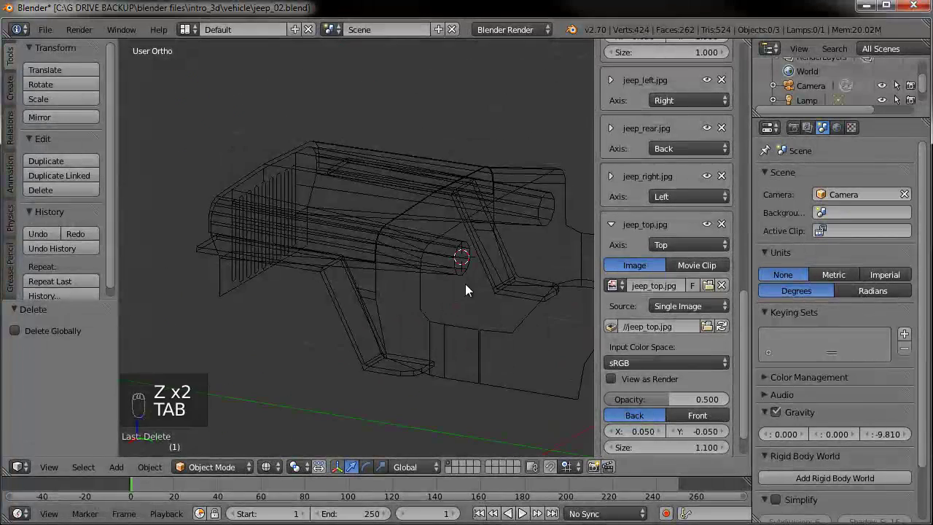
right_click(466, 282)
key(Tab)
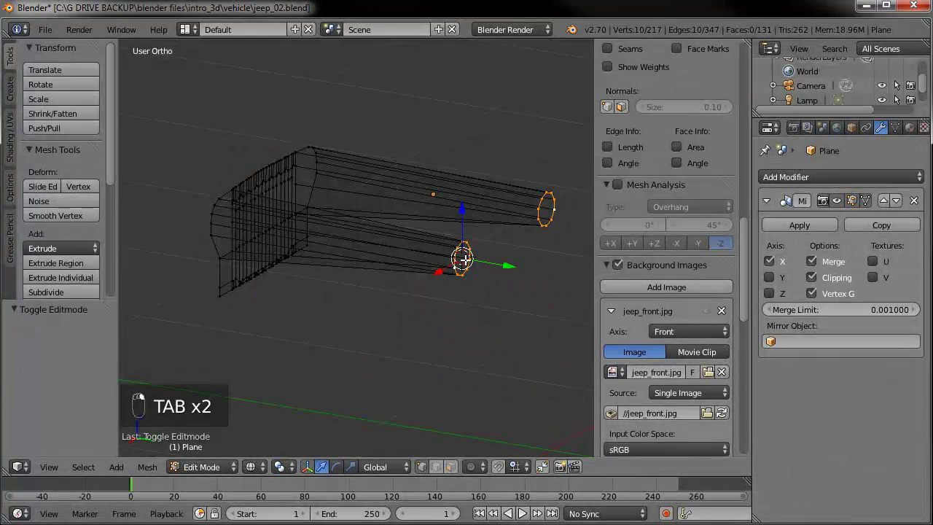
- In the right side view, move the headlight circle's edge loop forward by about -1.391 along Y and fine-adjust it to meet the grille plane
key(KP_3)
drag(521, 229, 262, 231)
scroll(262, 232, up, 6)
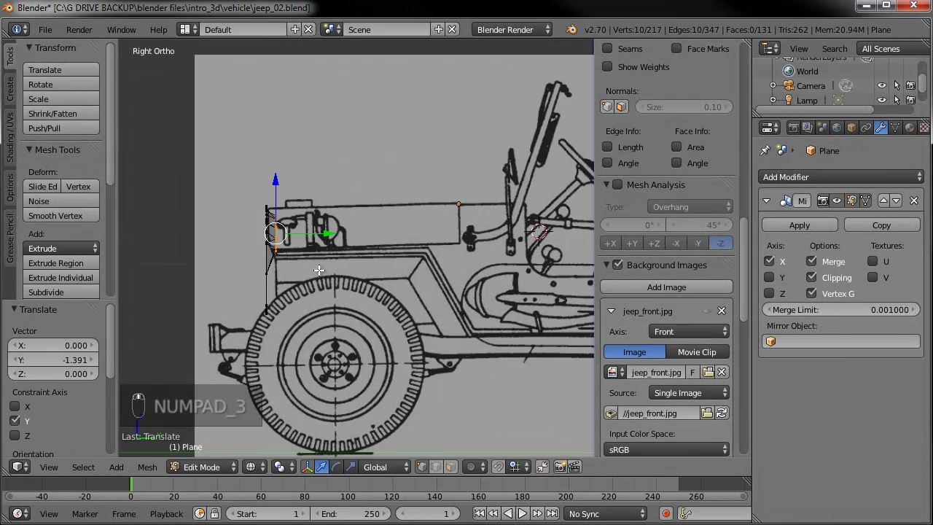
scroll(426, 298, up, 5)
drag(468, 235, 412, 237)
scroll(413, 237, down, 3)
- Select the front panel's vertices from the top down to just above its lower edge and flatten them with a scale of 0 along Y
key(a)
key(a)
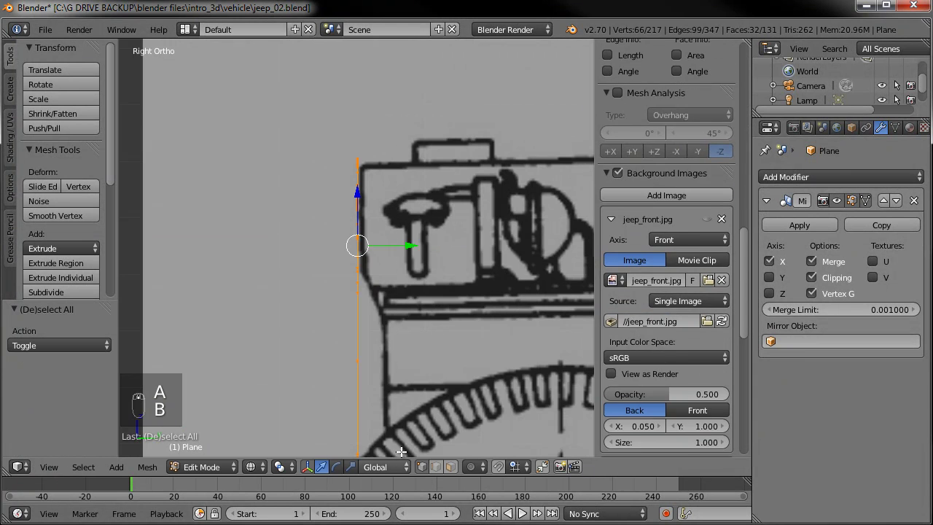
shift+scroll(426, 281, down, 5)
key(b)
drag(393, 382, 309, 53)
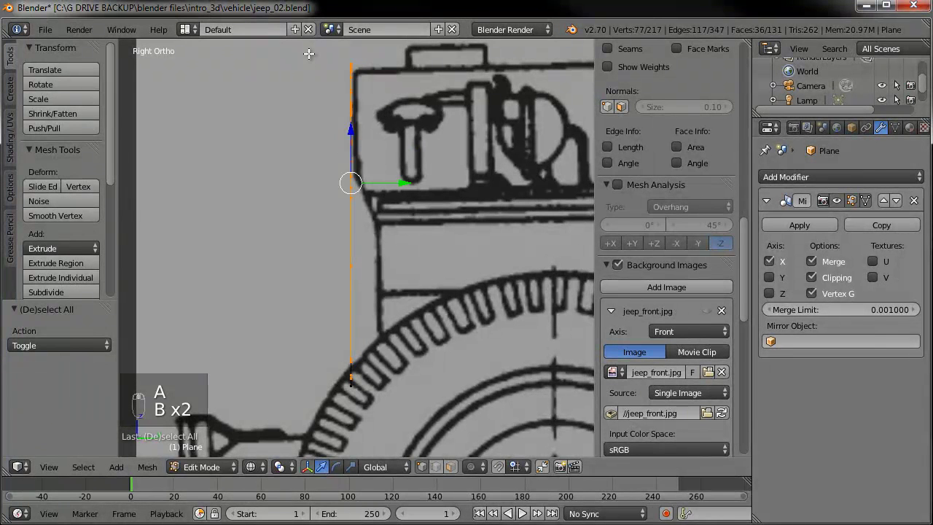
key(s)
key(y)
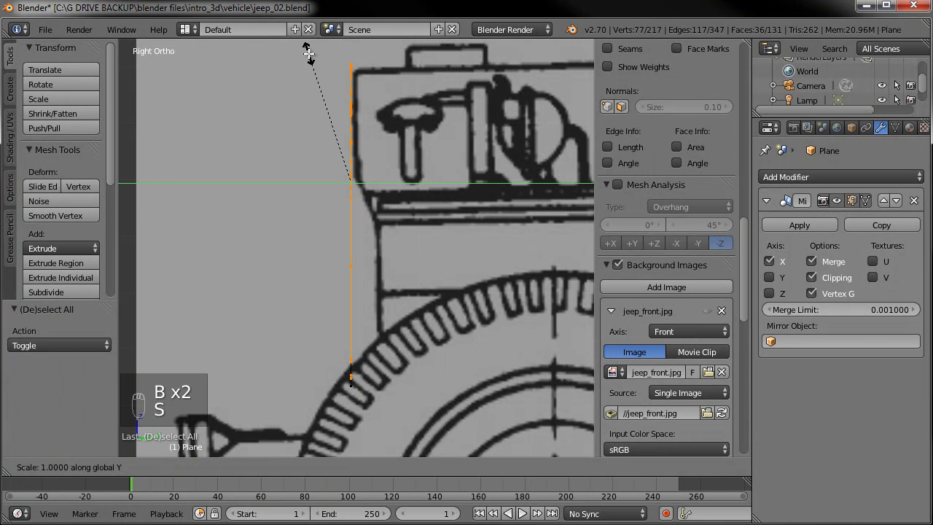
key(0)
key(Return)
scroll(343, 93, down, 3)
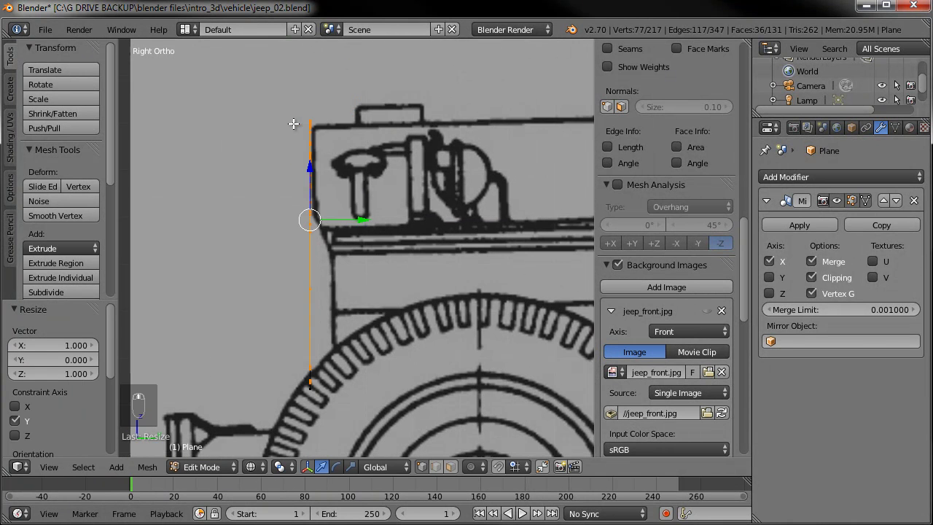
middle_drag(273, 188, 265, 207)
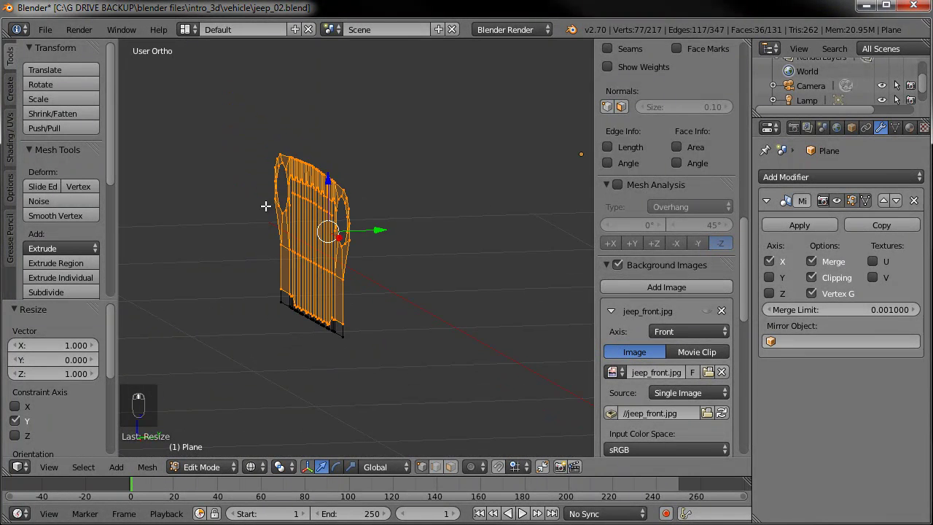
- In the right side view, add the panel's lowest vertices to the selection and flatten the whole front panel along Y
key(KP_3)
key(b)
drag(372, 288, 298, 372)
key(s)
click(297, 372)
scroll(298, 372, up, 1)
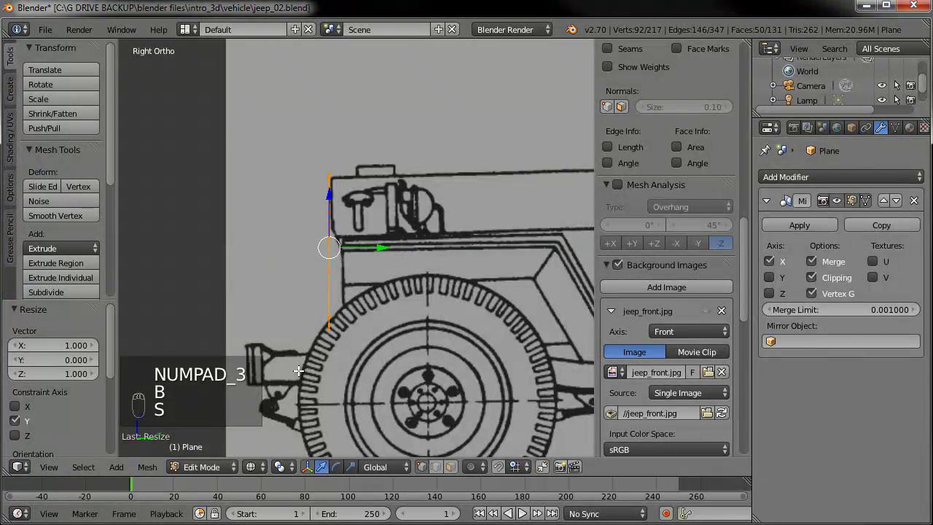
- Move the flattened front panel back by about 0.048 along Y to match the side blueprint
scroll(400, 250, up, 2)
key(g)
key(y)
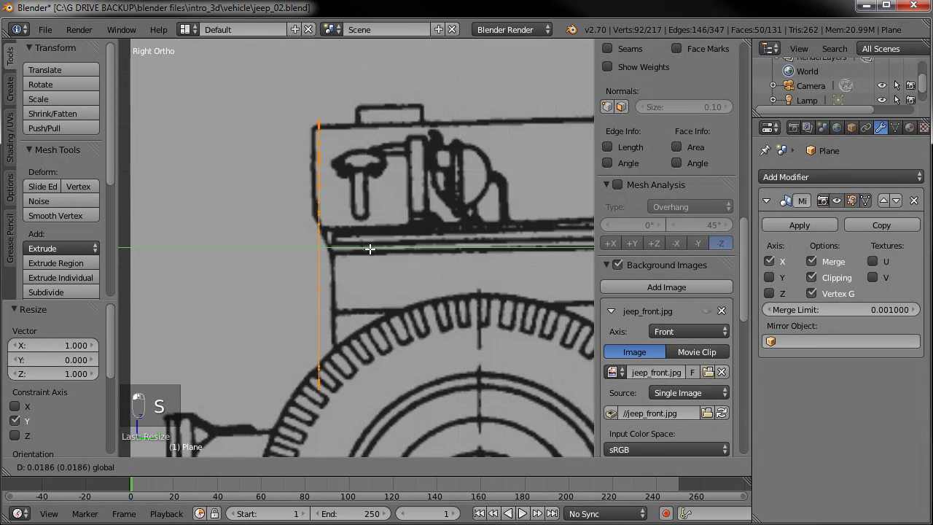
click(384, 248)
scroll(351, 270, down, 1)
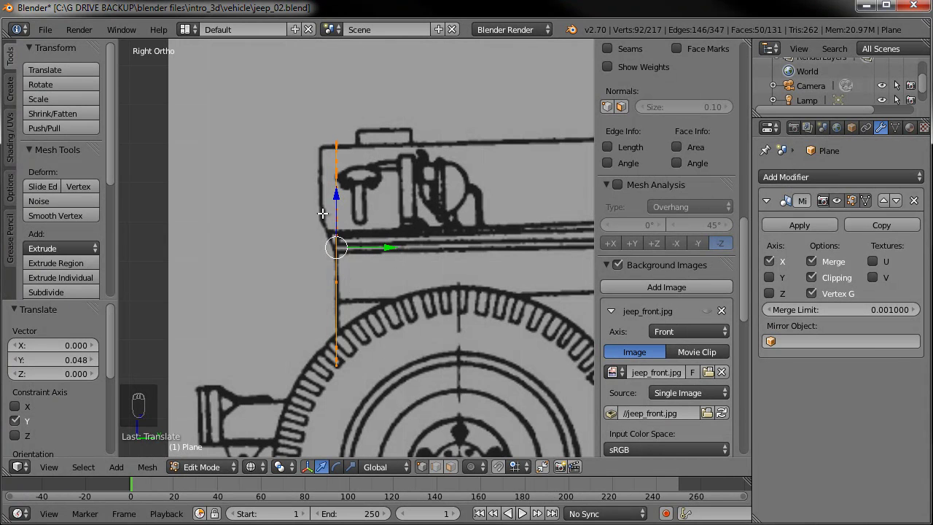
scroll(337, 275, down, 5)
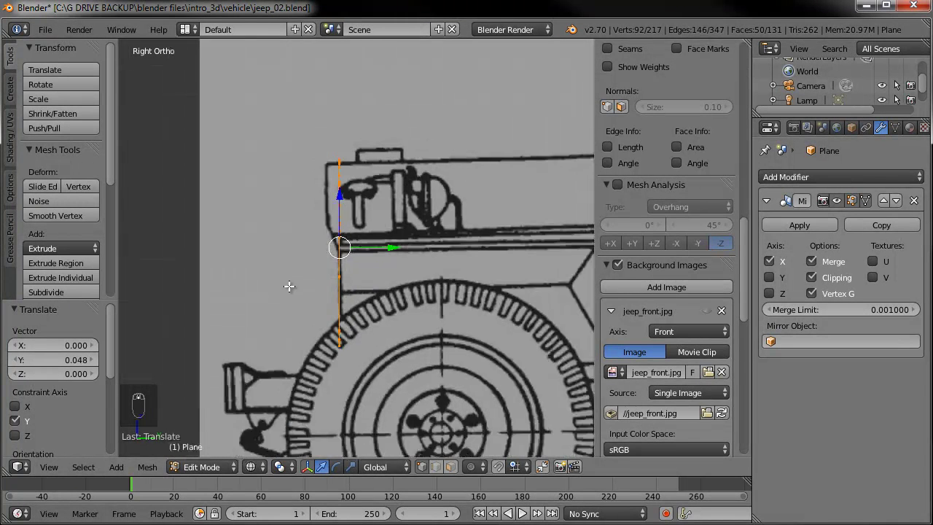
- Leave mesh editing and examine the jeep body from several angles in solid shading and perspective view
key(Tab)
key(z)
middle_drag(273, 277, 145, 343)
key(KP_5)
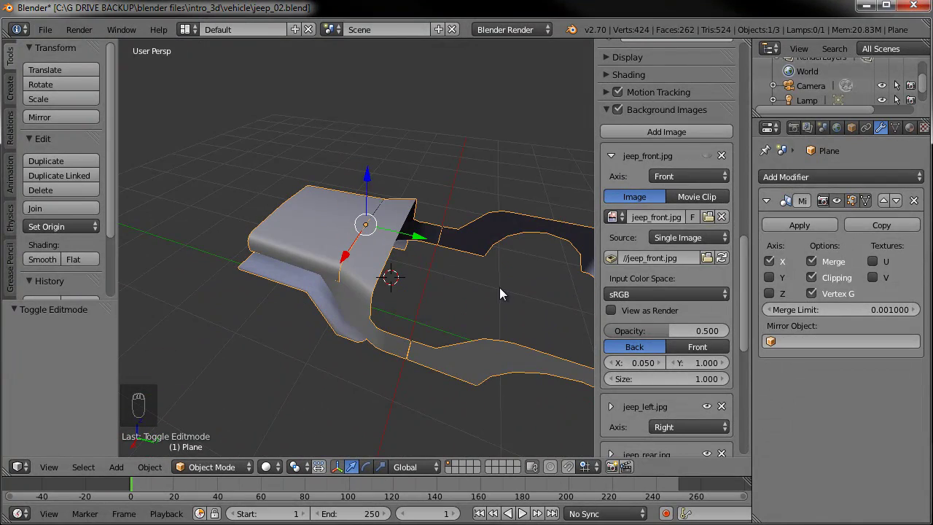
middle_drag(504, 277, 349, 286)
middle_drag(435, 329, 531, 316)
scroll(481, 316, down, 3)
middle_drag(431, 317, 485, 343)
- Save the project as a new file named jeep_03.blend in the vehicle folder
click(44, 29)
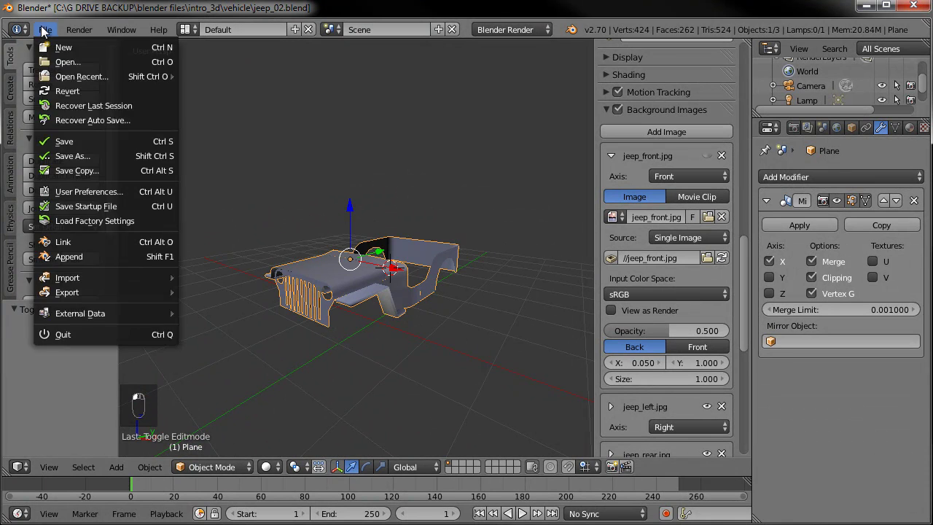
click(58, 151)
click(243, 147)
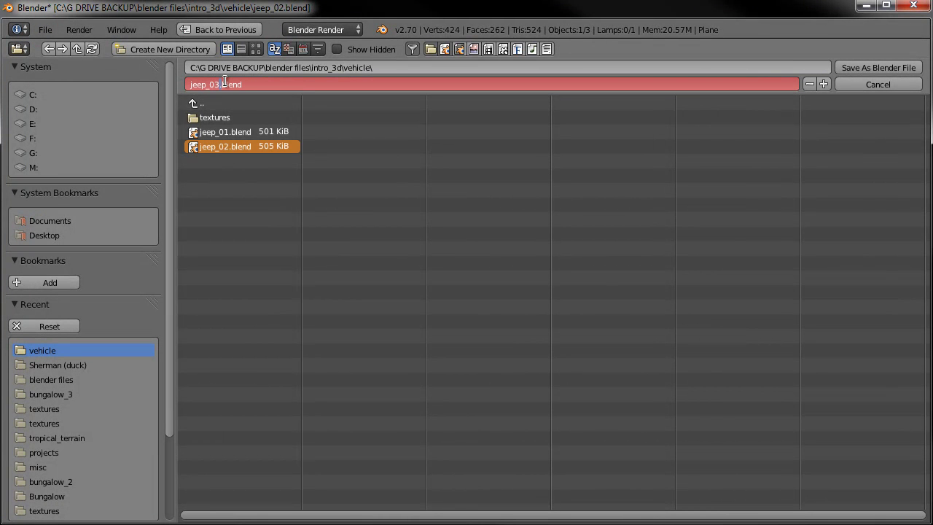
click(881, 65)
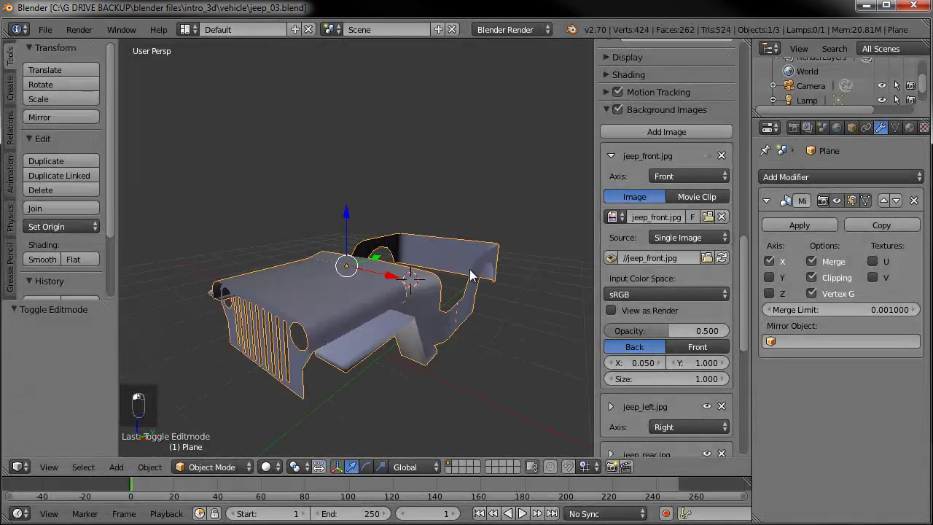
middle_drag(370, 267, 357, 306)
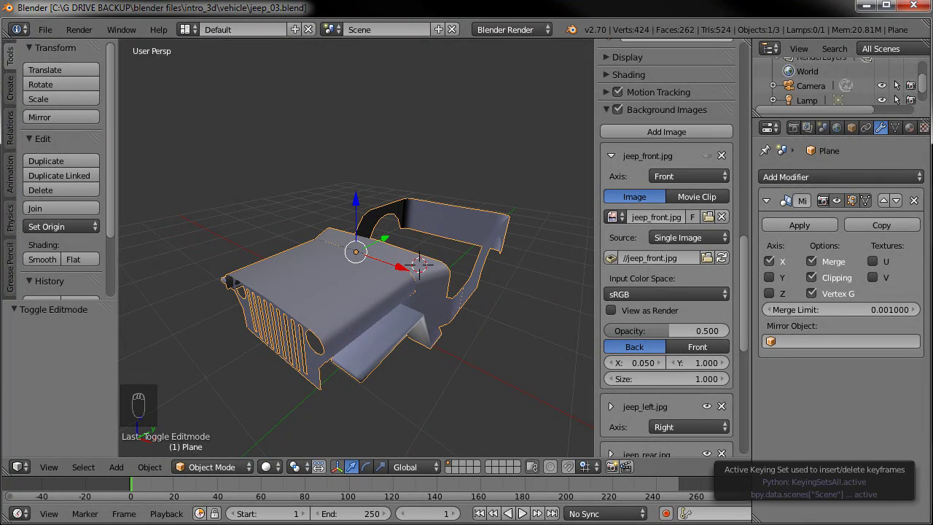